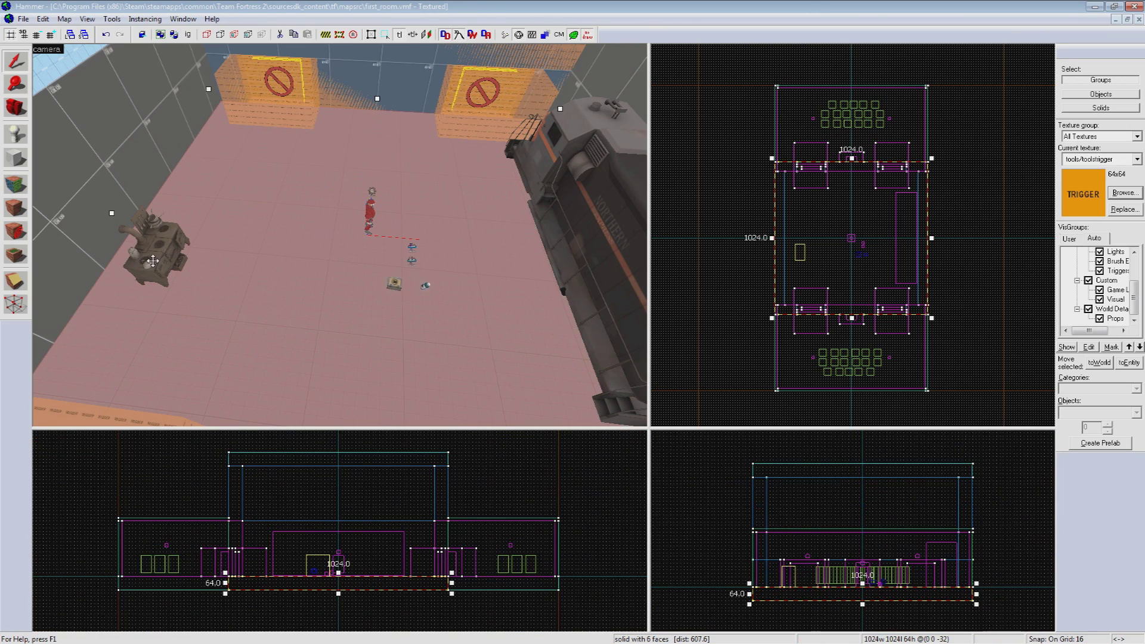
- Delete the stove, the red player model and the train from the main room
left_click(149, 256)
key("Delete")
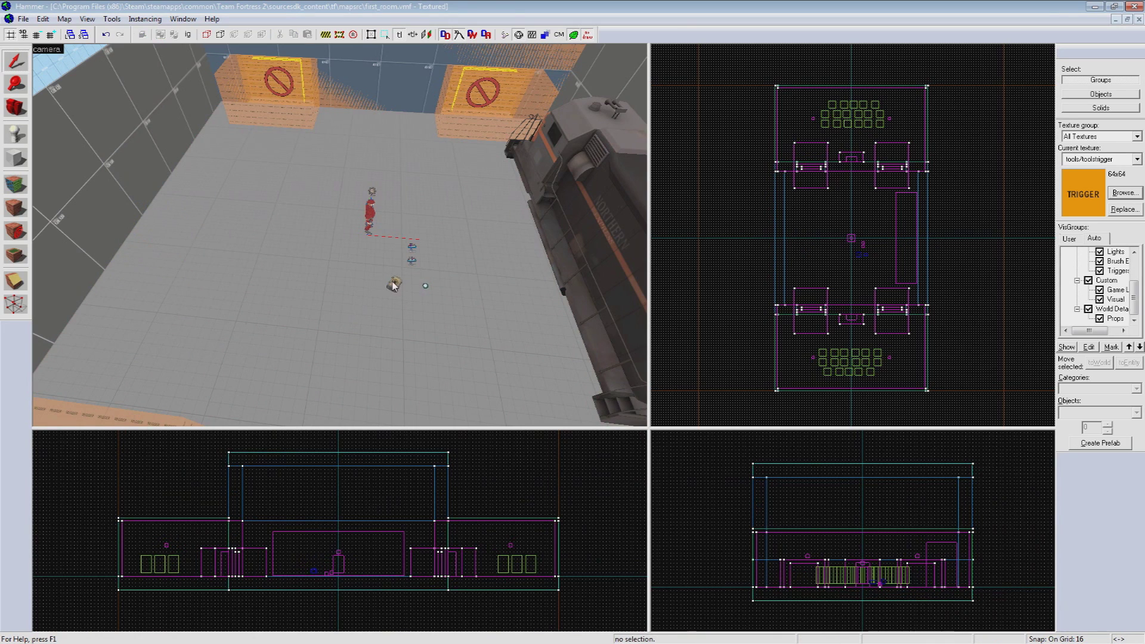
left_click(370, 212)
key("Delete")
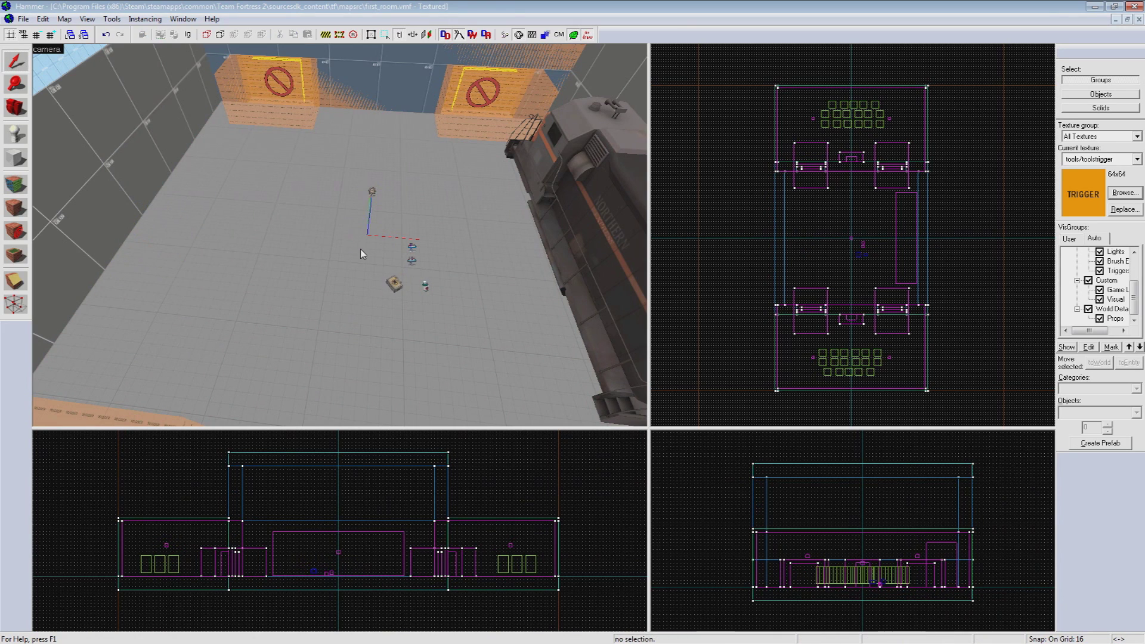
key("z")
left_click(337, 217)
key("Delete")
- Select the small point entities near the room's centre and move them together beside the side wall
key("z")
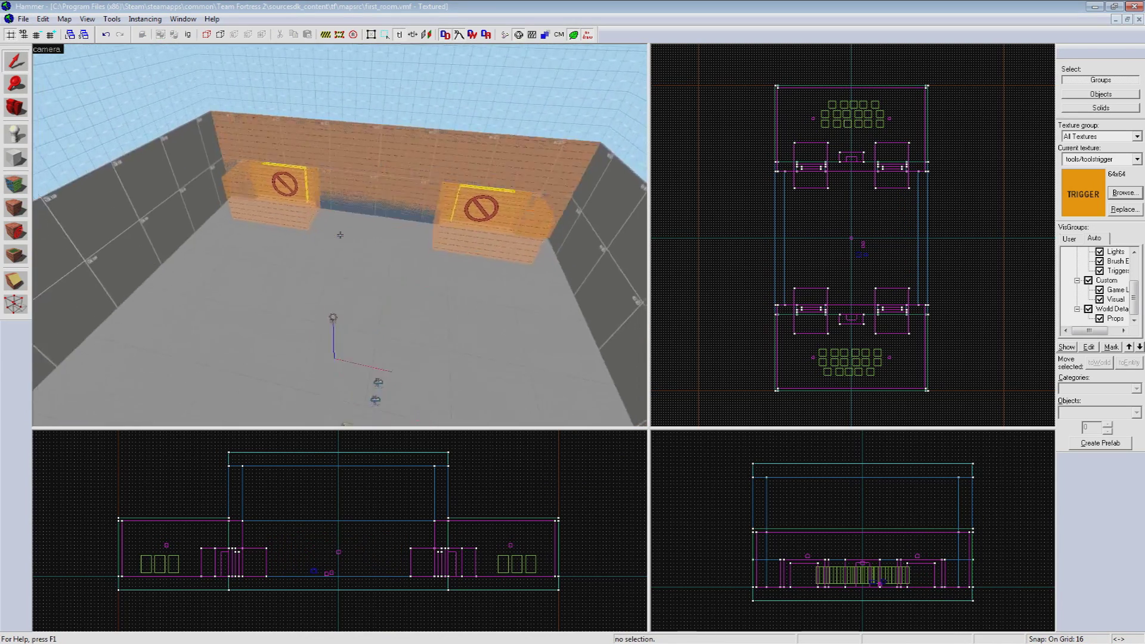
key("w")
key("z")
left_click(339, 284)
left_click(372, 254, "ctrl")
left_click(376, 236, "ctrl")
left_click(325, 167, "ctrl")
left_click(376, 293, "ctrl")
left_click_drag(360, 208, 641, 210)
left_click(682, 349)
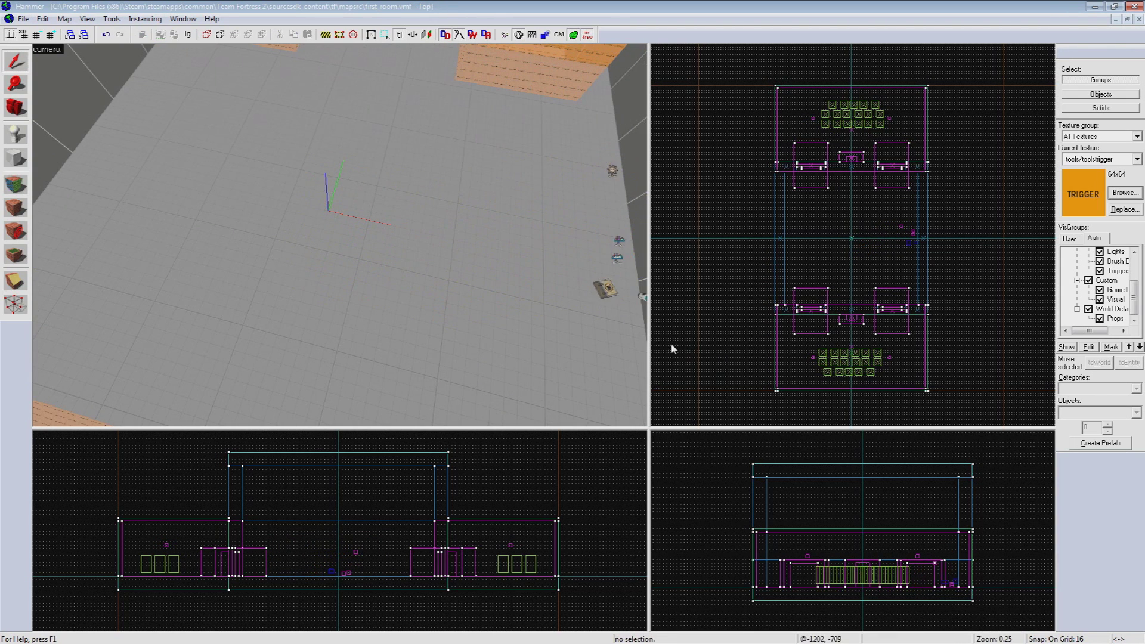
- Save a copy of the map in the mapsrc folder under the name arena_firstmap
key("z")
key("z")
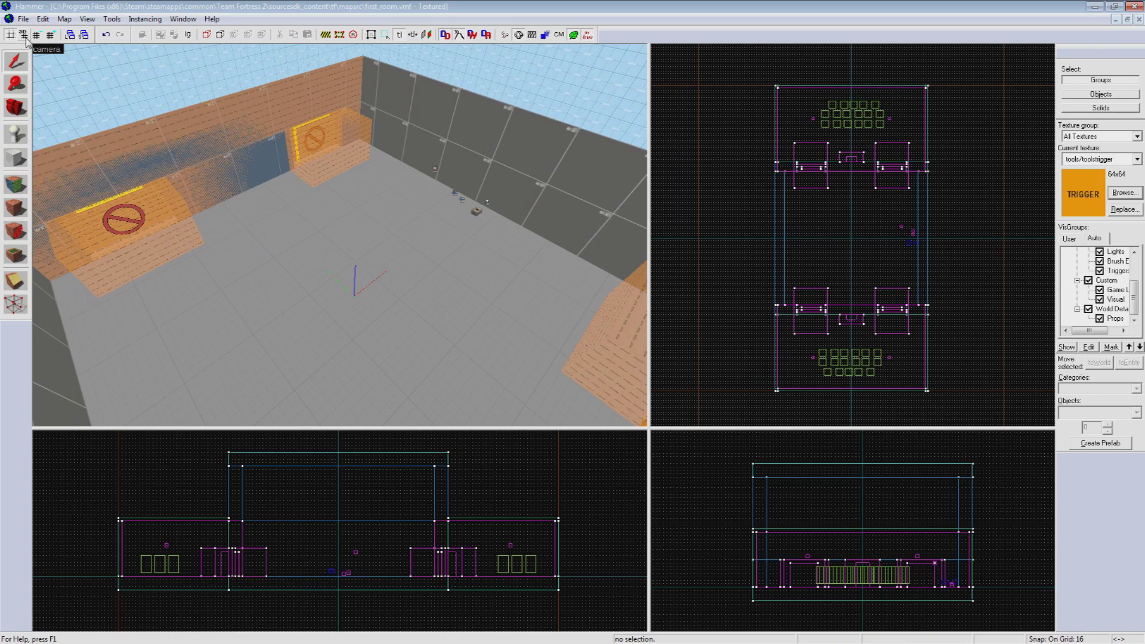
left_click(23, 19)
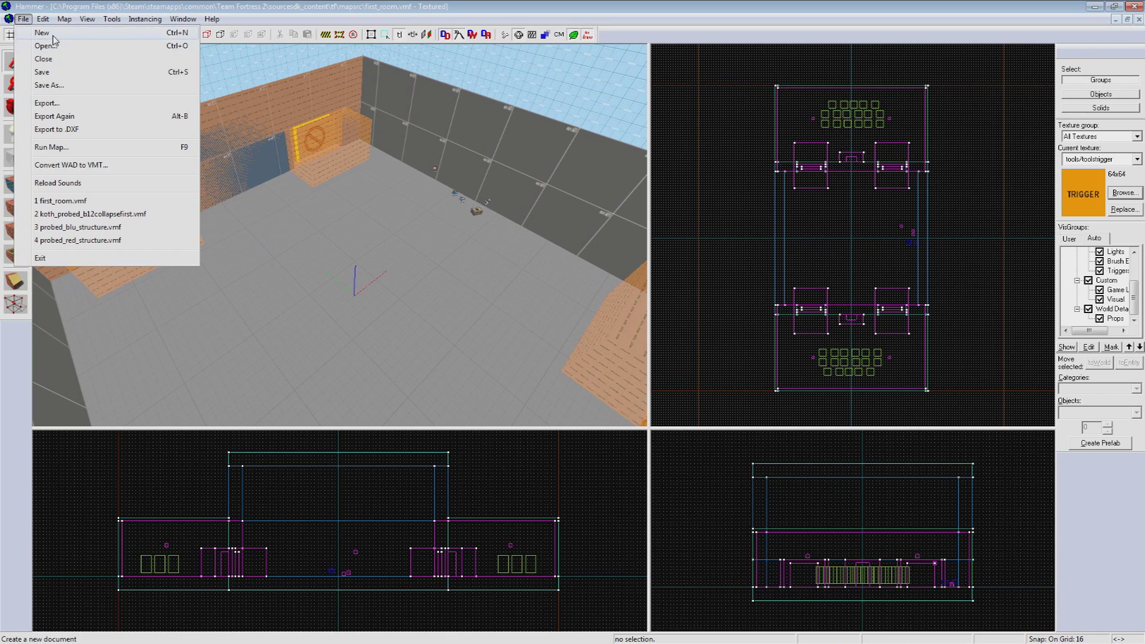
mouse_move(64, 18)
mouse_move(23, 19)
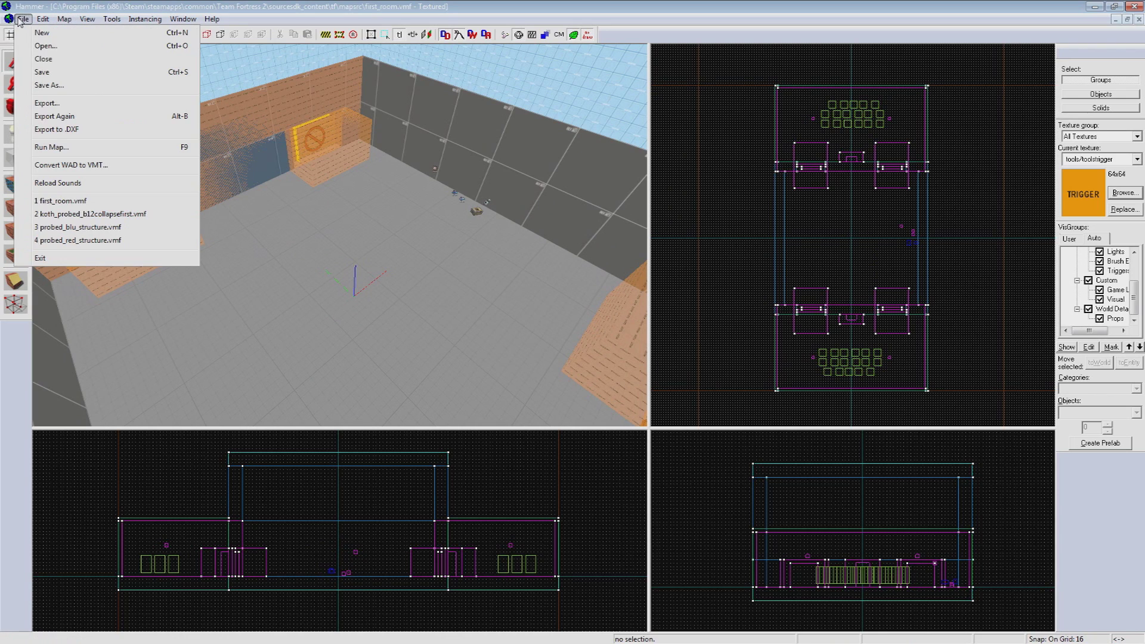
left_click(57, 73)
left_click(23, 19)
left_click(49, 85)
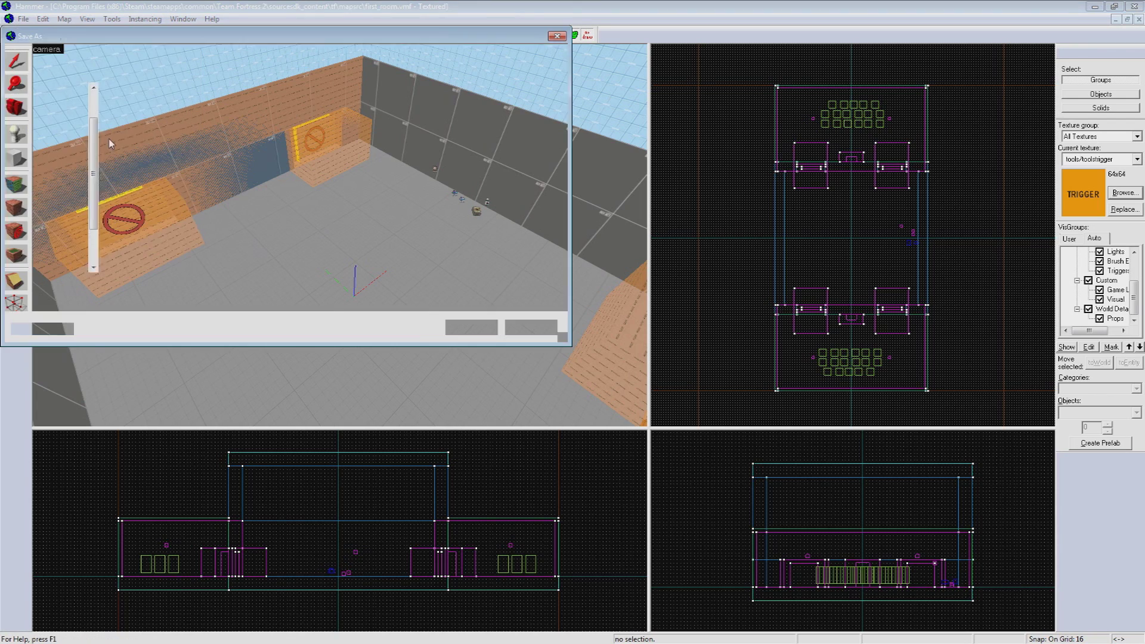
type("ar")
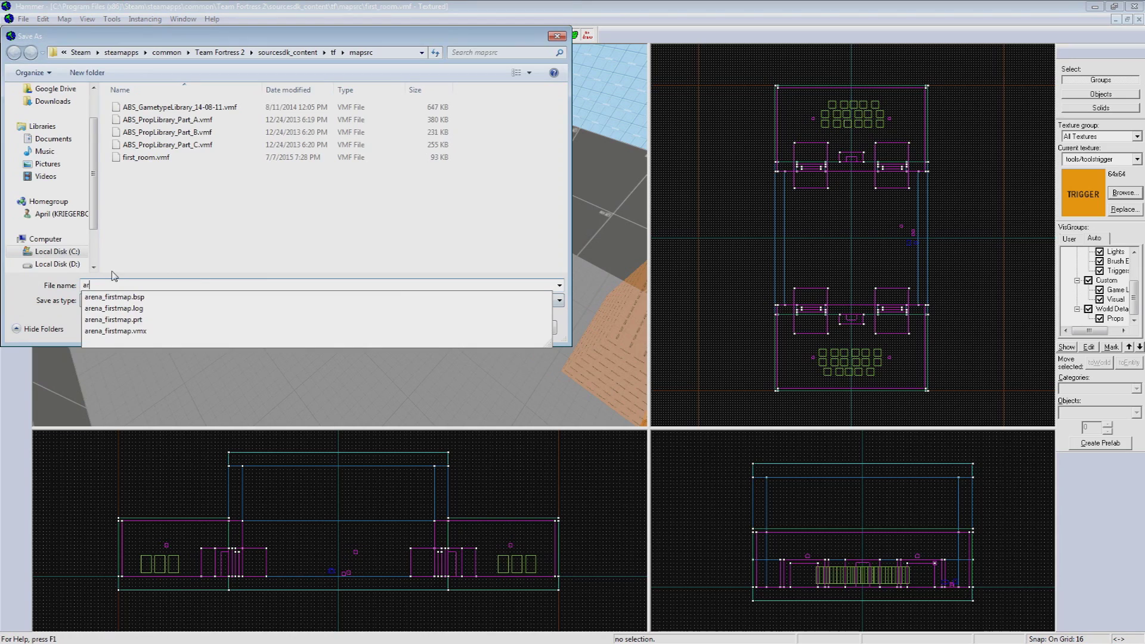
type("ena_firstmap")
left_click(112, 272)
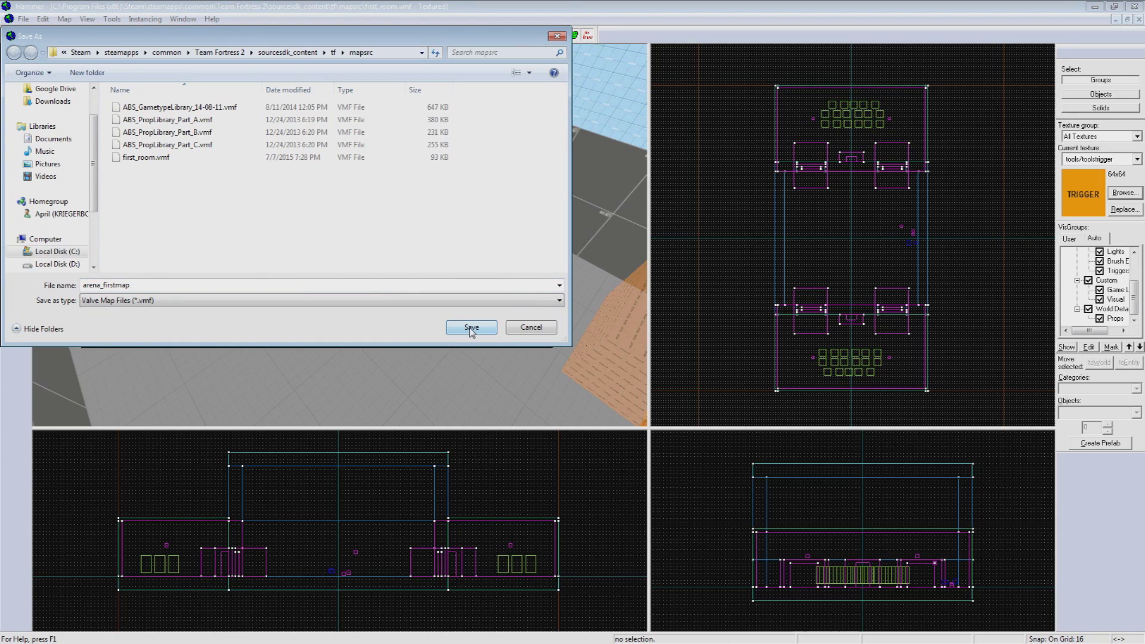
left_click(471, 328)
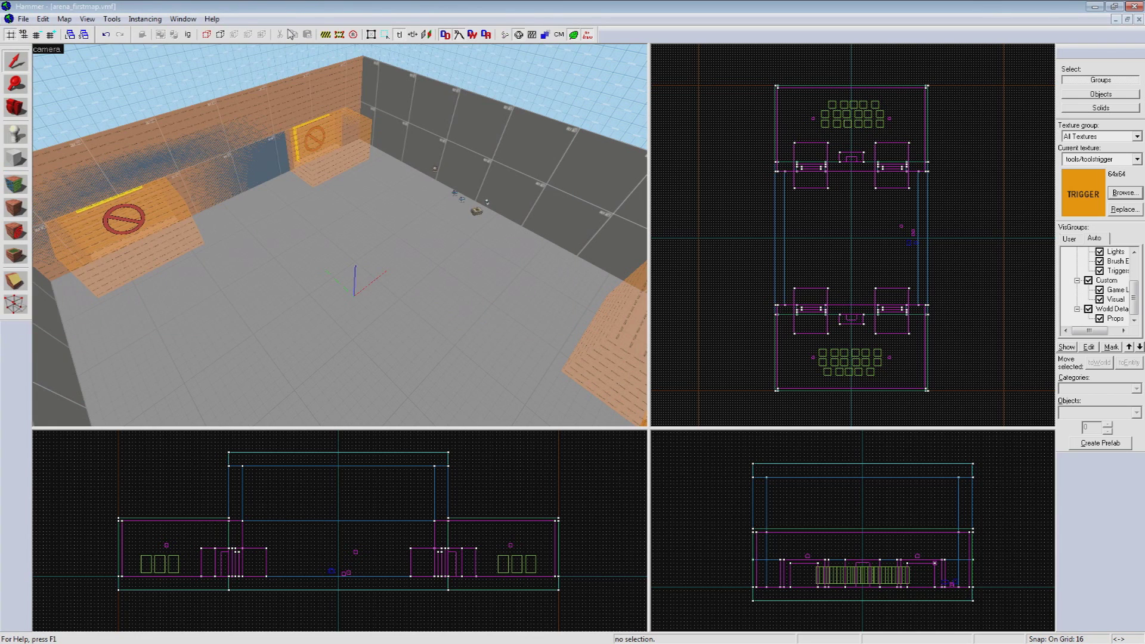
key("z")
key("z")
left_click(17, 136)
key("z")
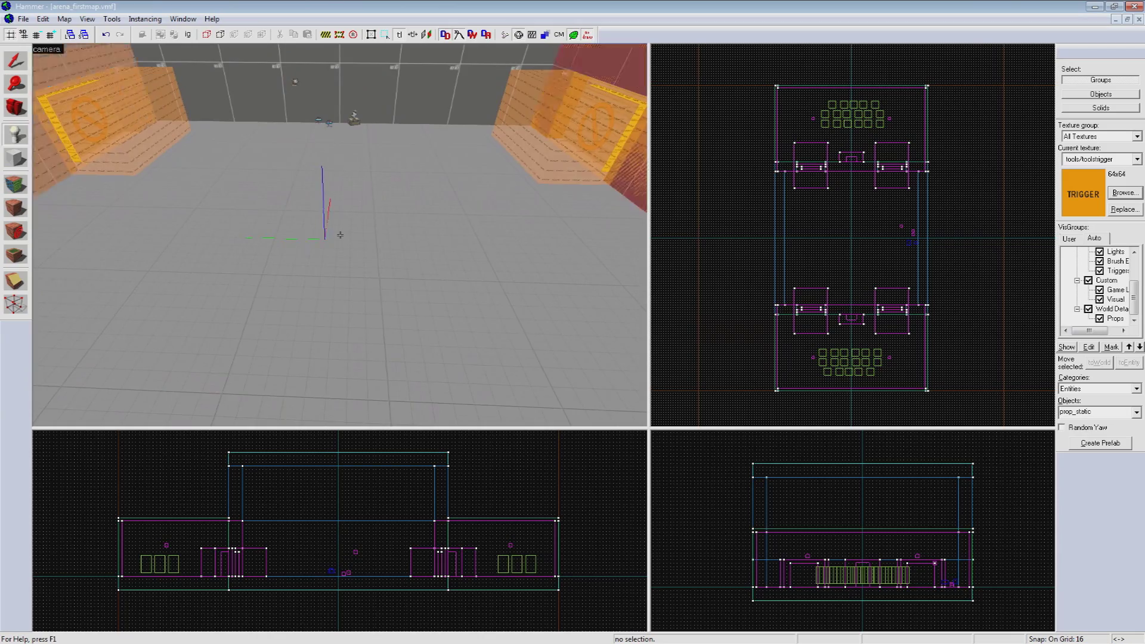
key("z")
left_click(17, 62)
- Delete the resupply cabinets and their triggers between the doors of both spawn rooms
key("z")
key("w")
key("z")
left_click(274, 208)
key("Delete")
key("z")
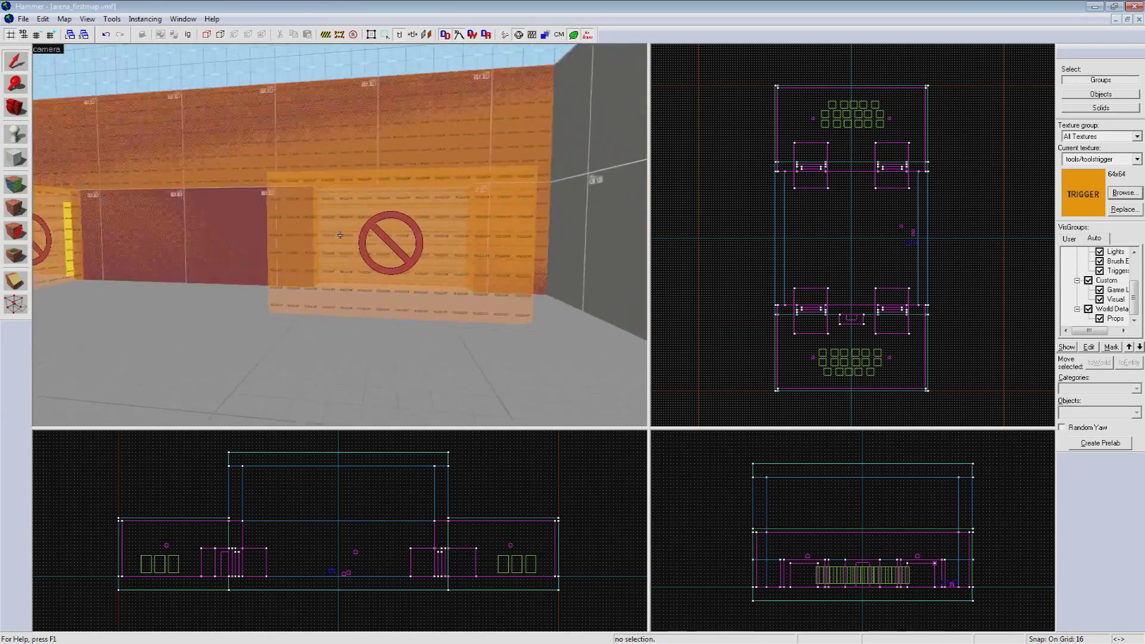
key("z")
left_click(345, 233)
key("Delete")
left_click(320, 253)
key("Delete")
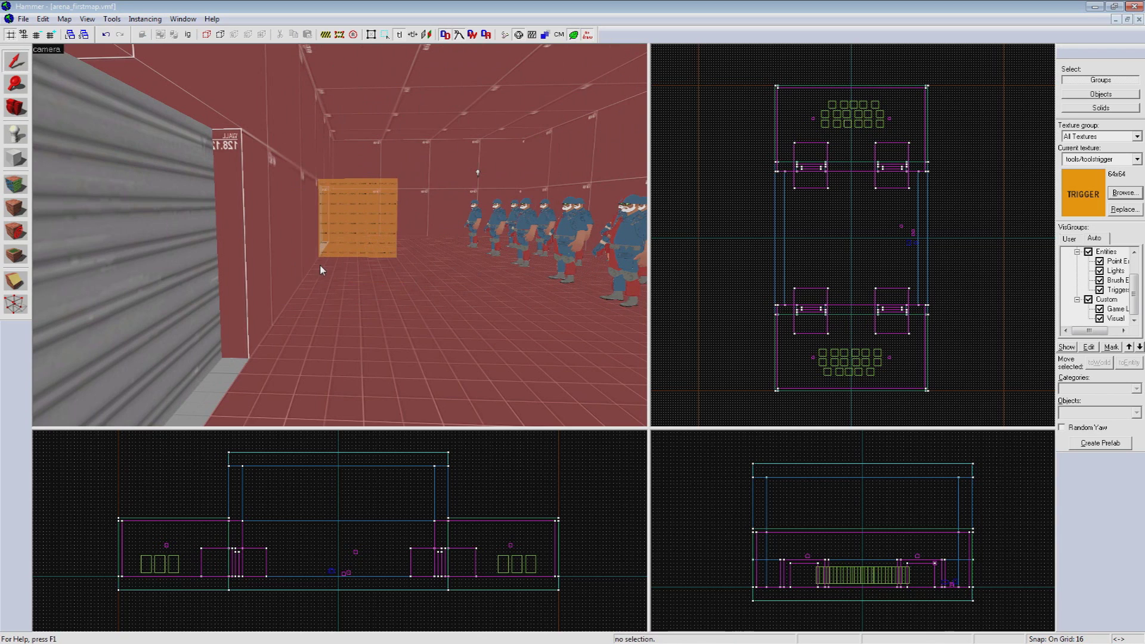
- Delete the no-entry func_respawnroomvisualizer brushes at the red spawn room's two doors
key("z")
key("w")
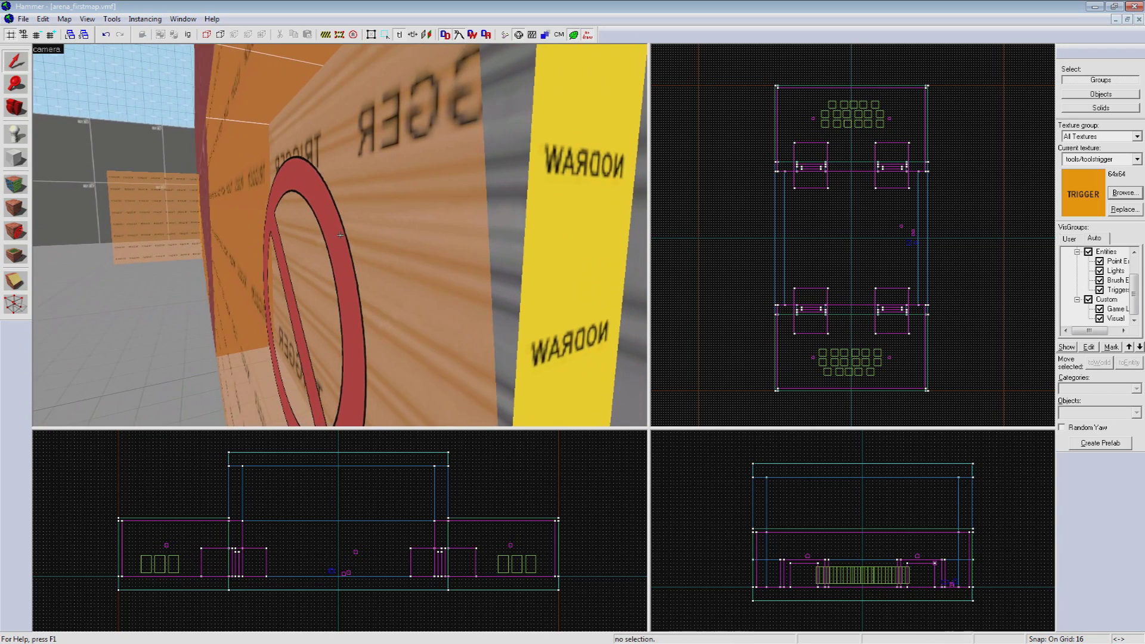
key("z")
left_click(354, 249)
key("Escape")
key("z")
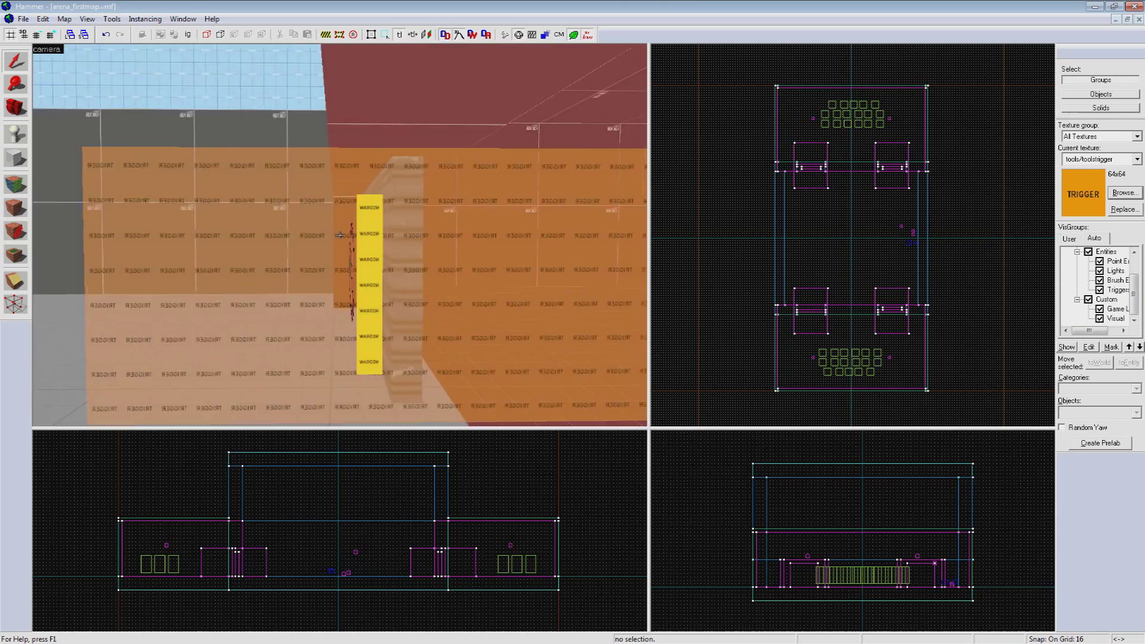
key("z")
key("z")
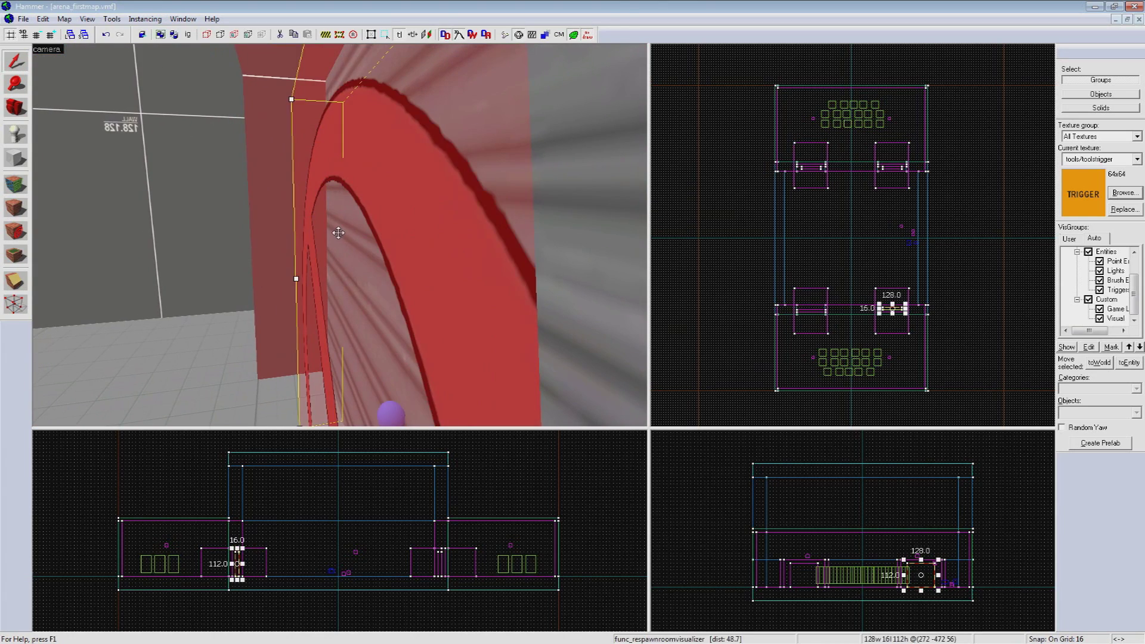
key("w")
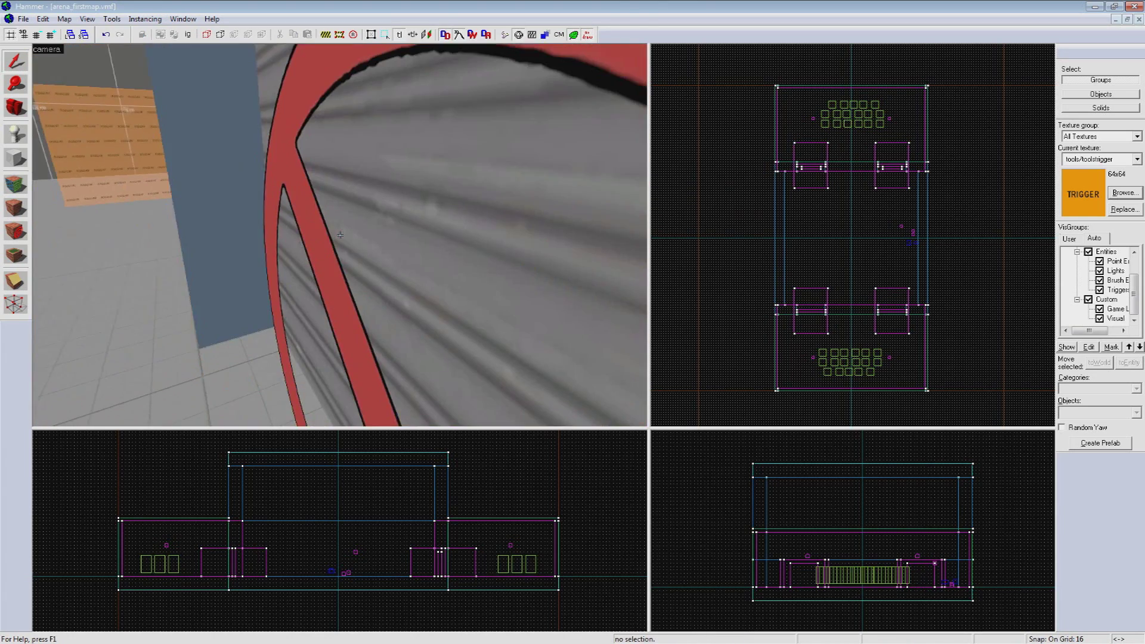
- Delete the no-entry respawn room visualizers at the blue spawn room's two doors
key("z")
left_click(335, 251)
key("Delete")
key("z")
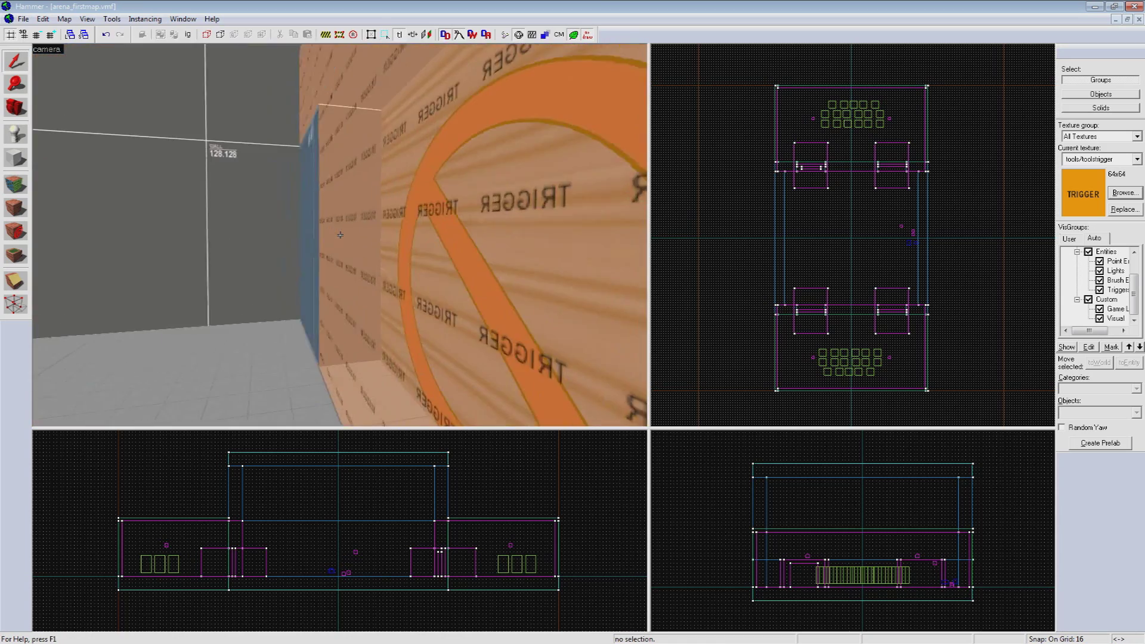
key("z")
left_click(342, 228)
key("Delete")
key("z")
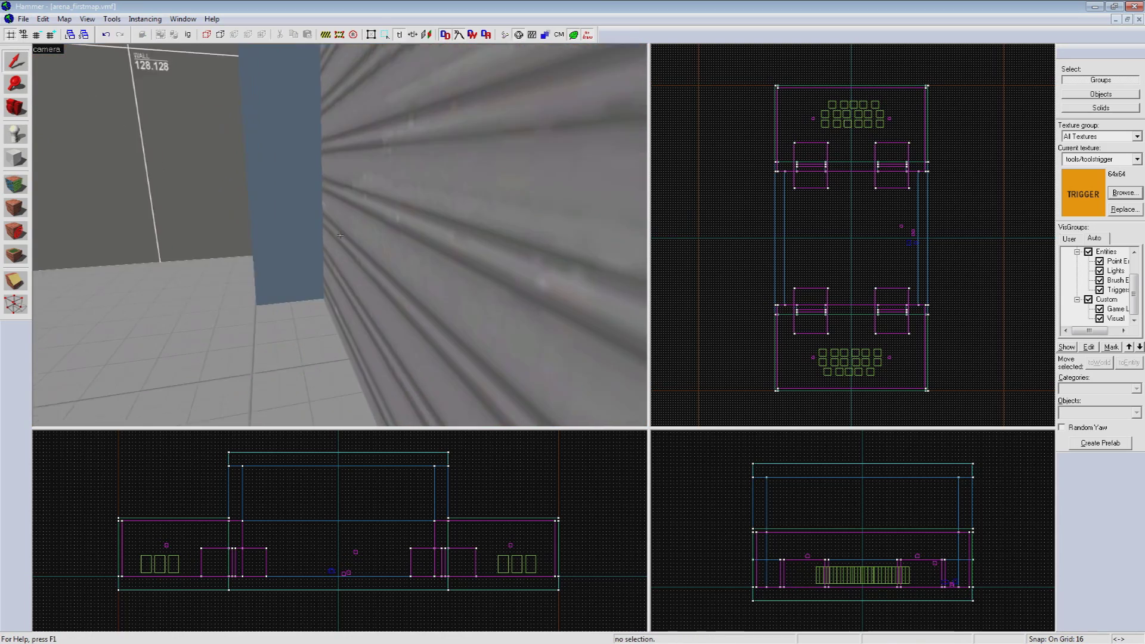
- Delete the trigger volumes around all four spawn doors
key("s")
key("z")
left_click(335, 221)
key("Delete")
key("z")
key("s")
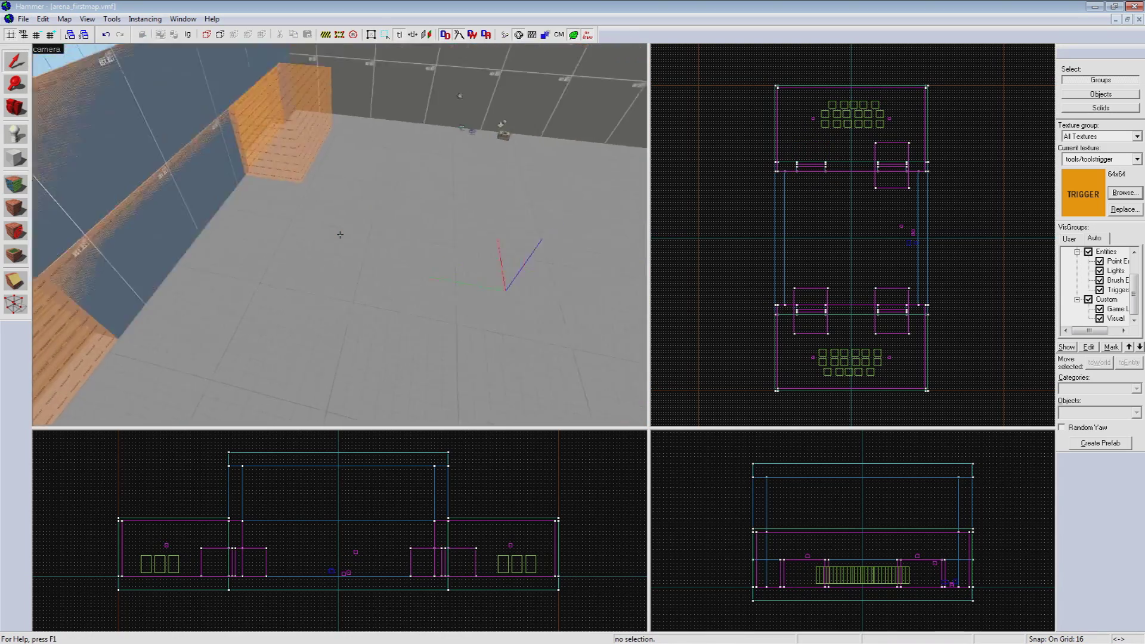
key("z")
left_click(273, 185)
key("Delete")
left_click(582, 191)
key("Delete")
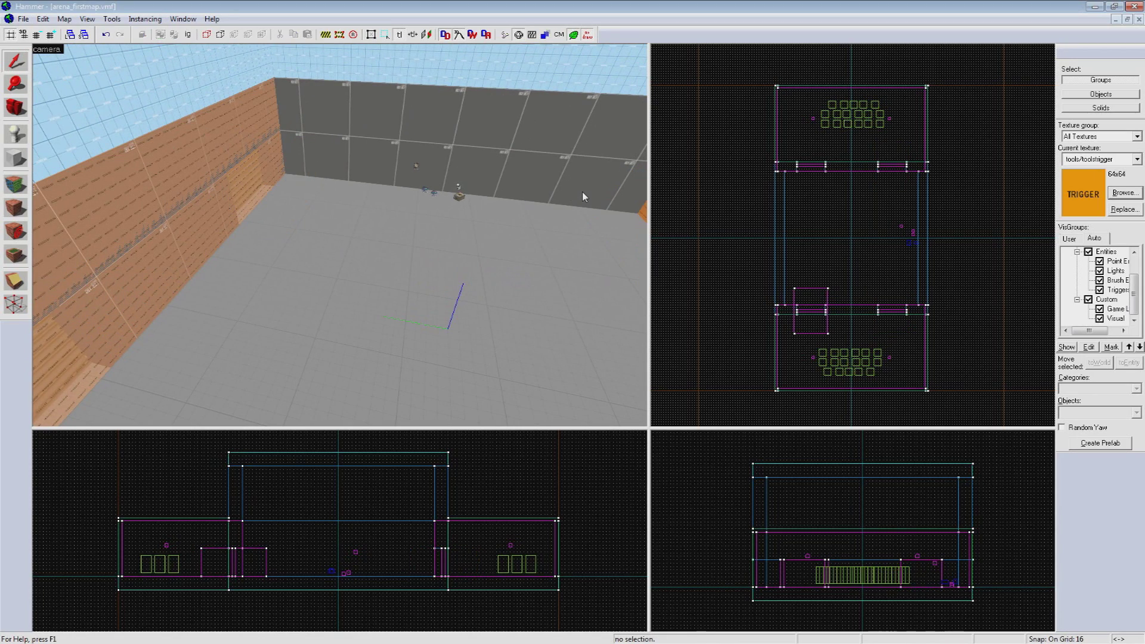
key("z")
key("z")
left_click(340, 242)
key("Delete")
- Place a point entity on the floor near the room's centre and set its class to tf_logic_arena
key("shift+e")
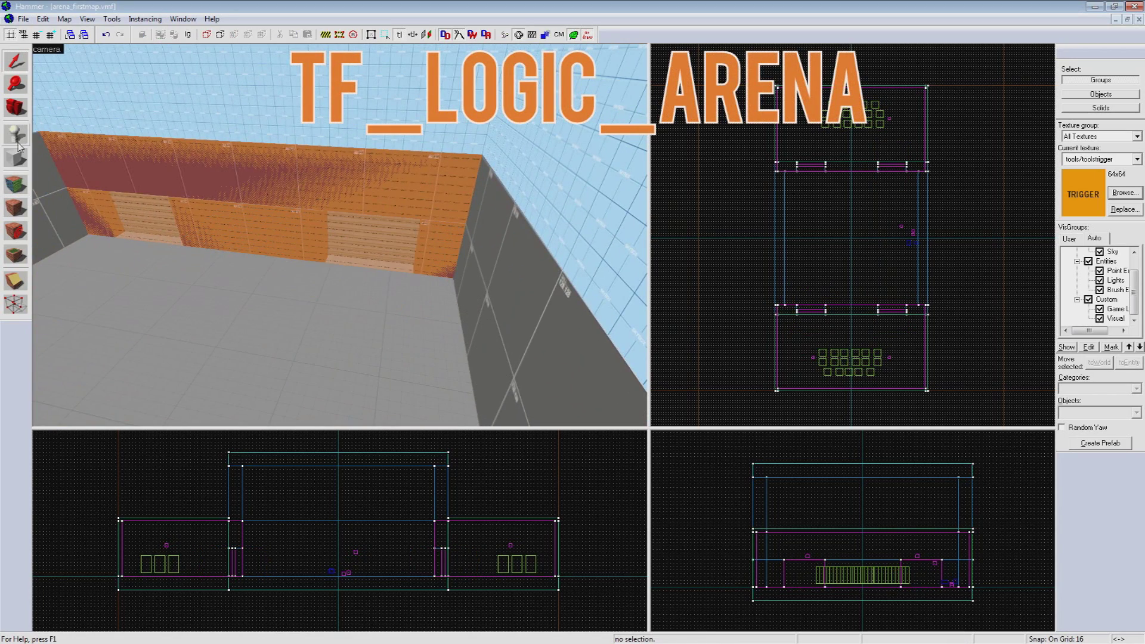
key("z")
key("z")
left_click(340, 235)
key("shift+s")
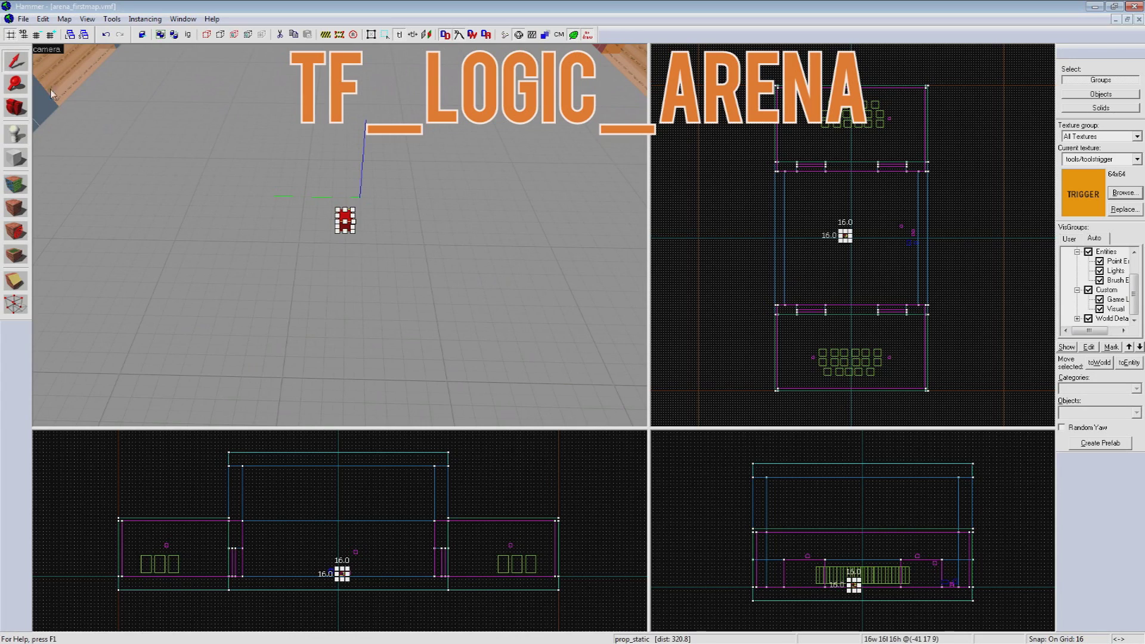
key("alt+Return")
double_click(446, 238)
type("tf")
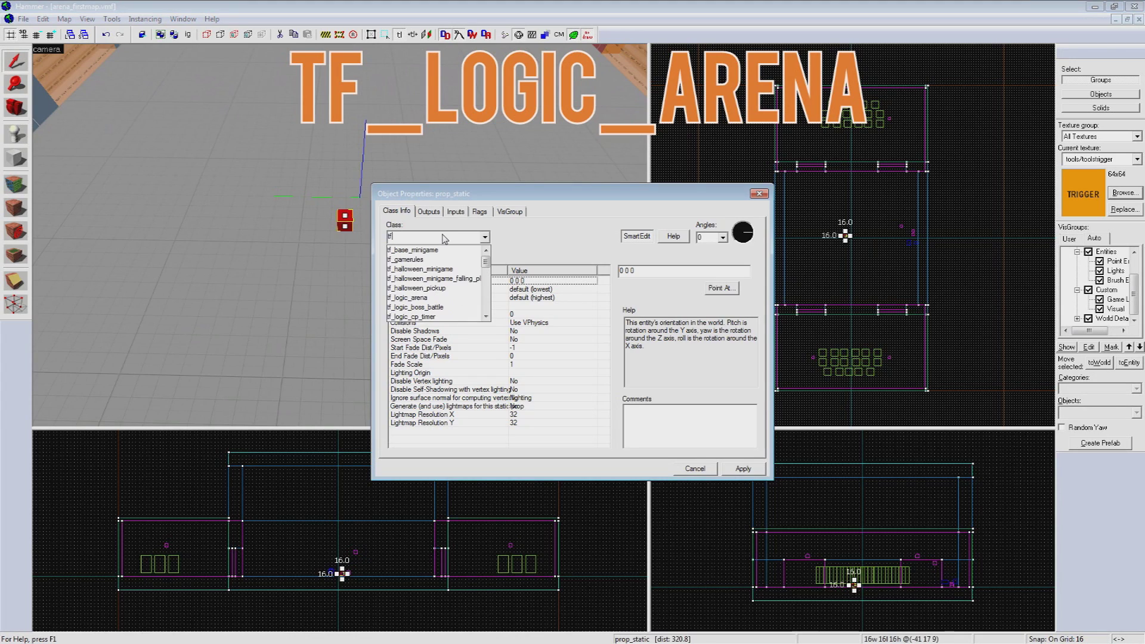
type("_logic_area")
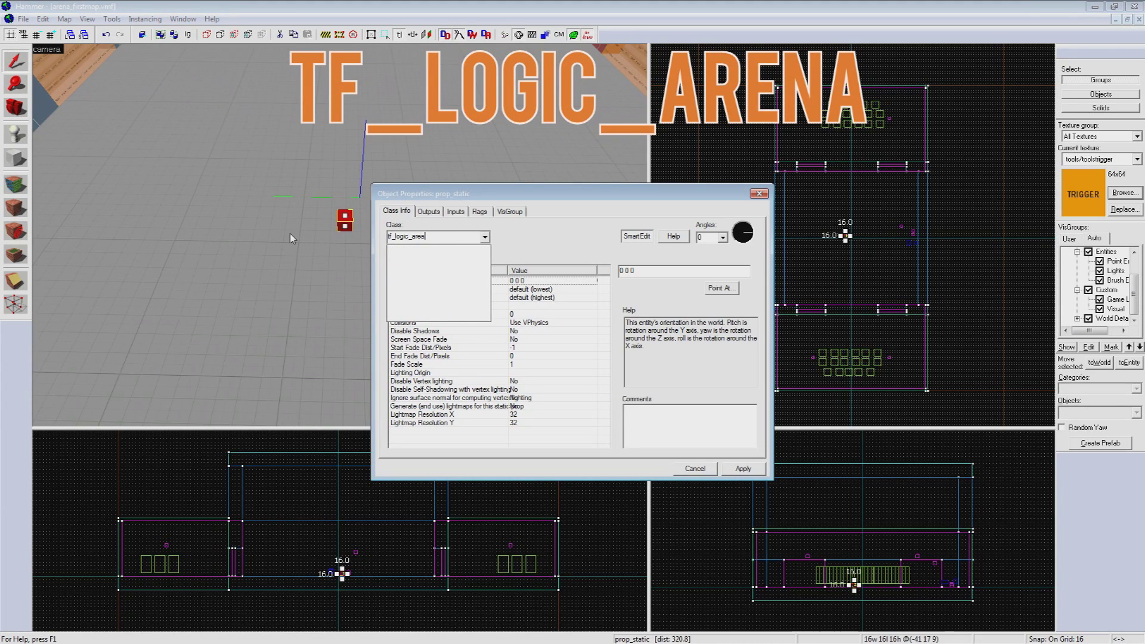
key("Return")
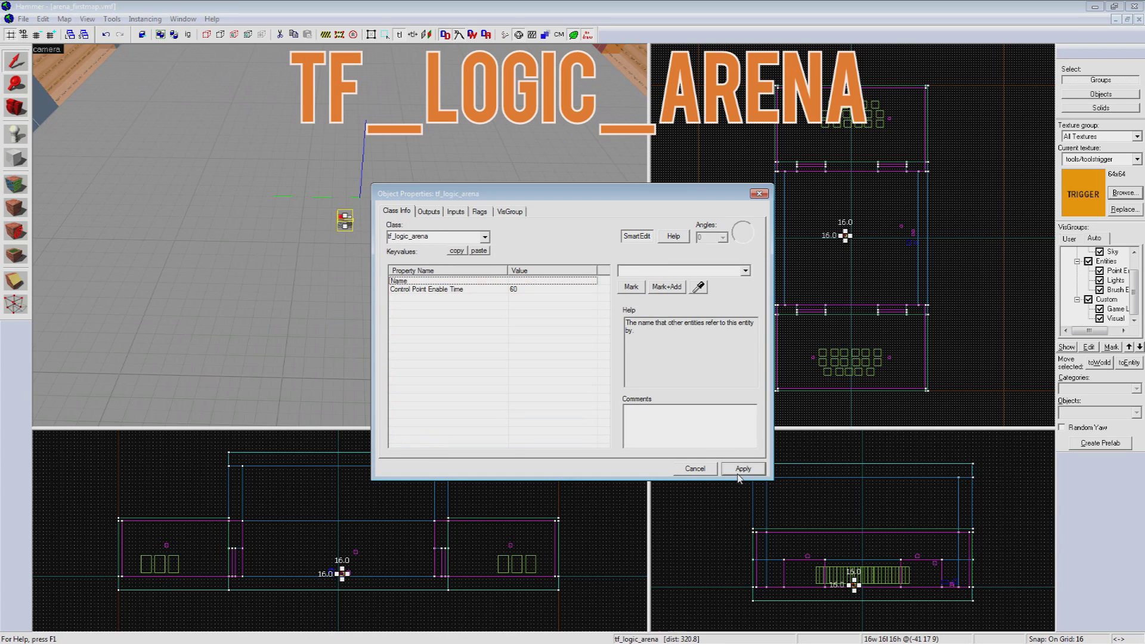
- Move the tf_logic_arena entity along the floor away from the centre, to about x -176, y 16
left_click(340, 220)
left_click_drag(340, 215, 341, 354)
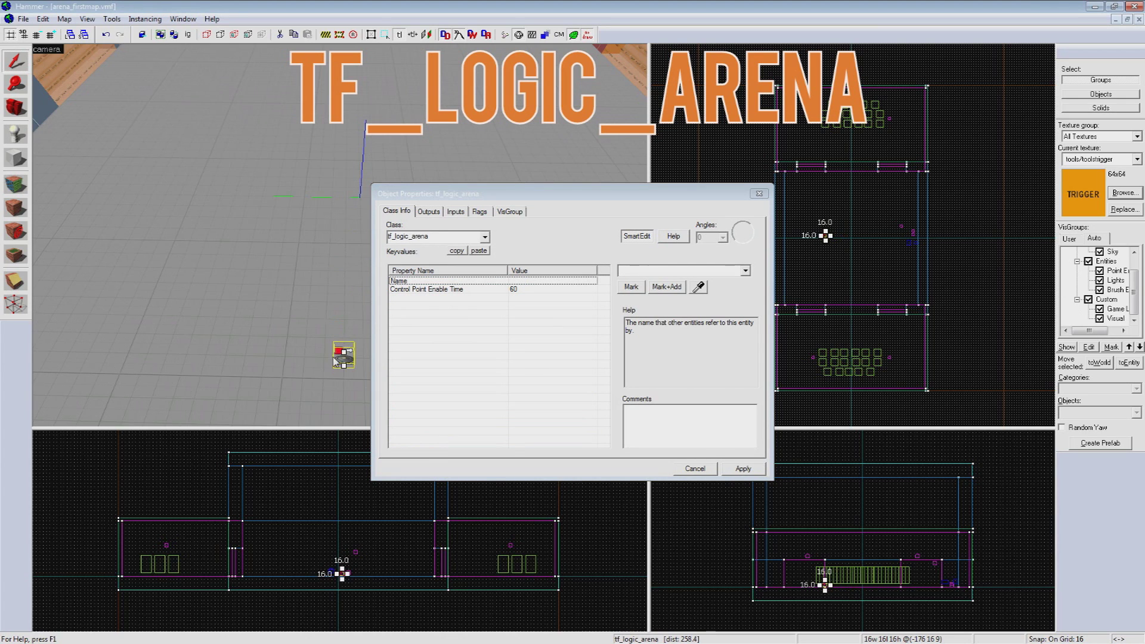
key("z")
key("w")
key("s")
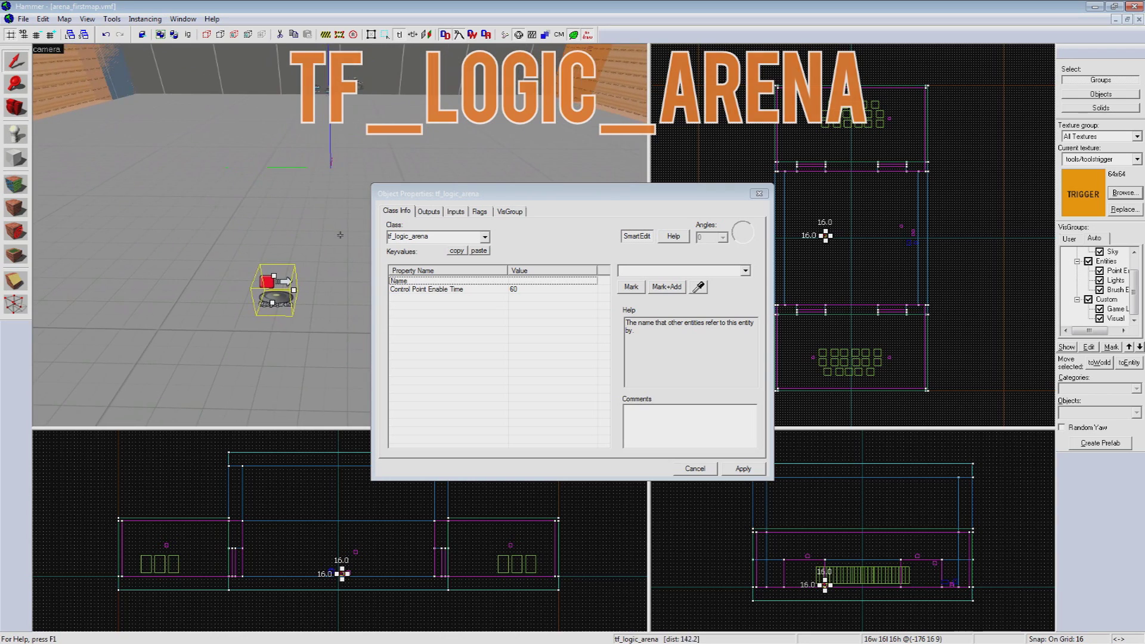
key("z")
- Place a team_control_point_master entity on the floor directly beside the tf_logic_arena entity
key("shift+e")
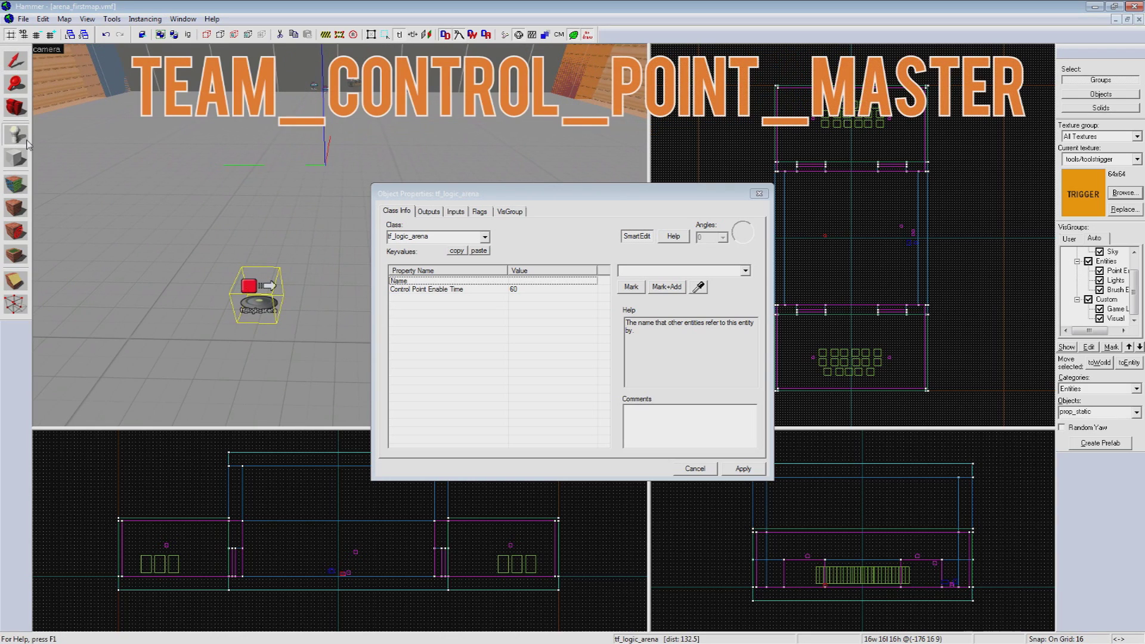
left_click(327, 295)
left_click(15, 60)
left_click(423, 238)
type("t")
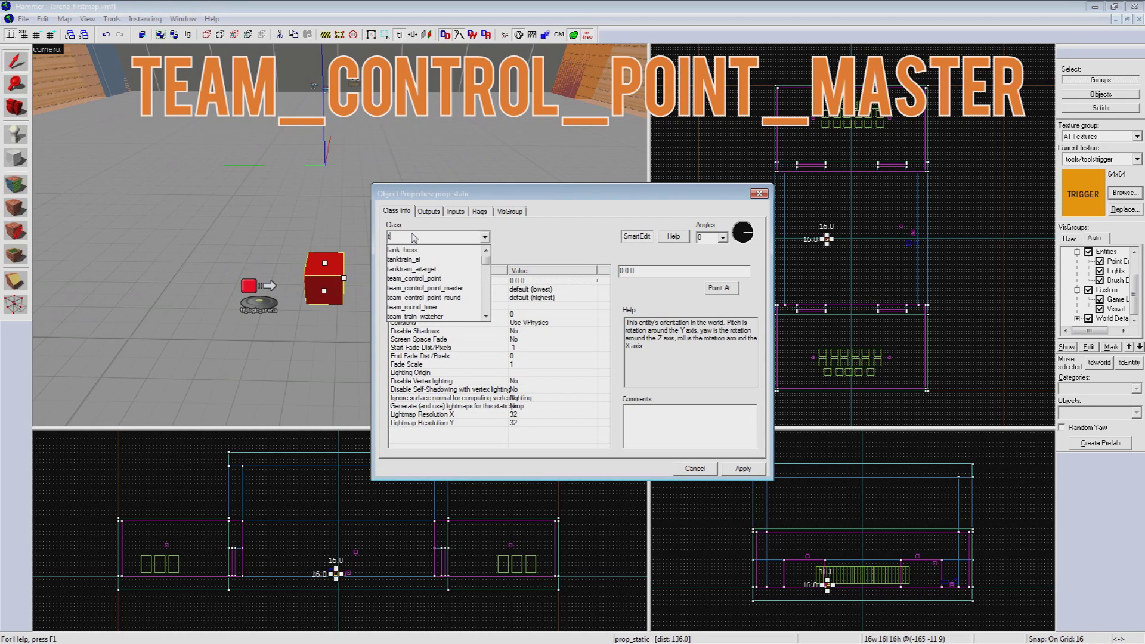
type("eam_control_point")
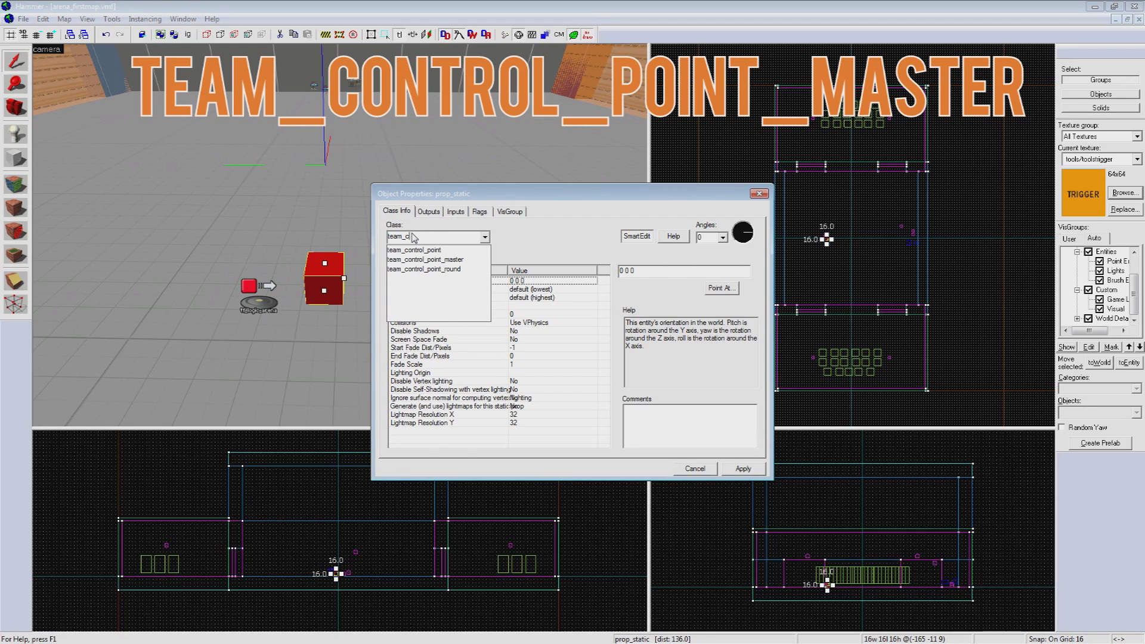
left_click(458, 260)
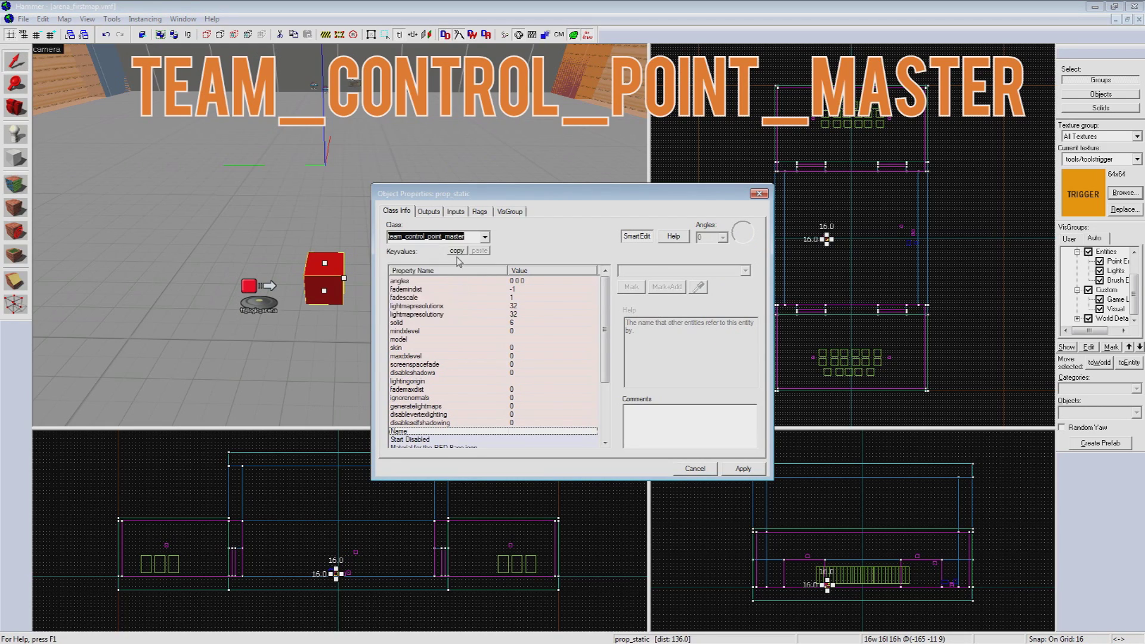
left_click(744, 469)
left_click_drag(324, 290, 309, 286)
- Apply the world model models/props_gameplay/cap_point_base.mdl to the prop_dynamic near the room's centre
left_click(338, 571)
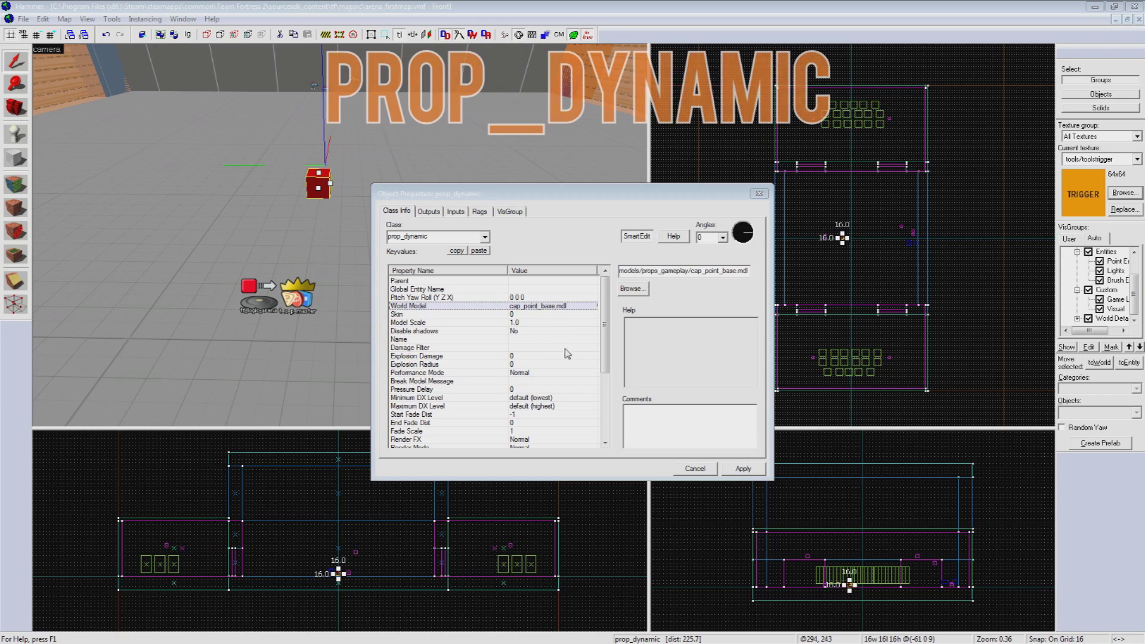
left_click(744, 469)
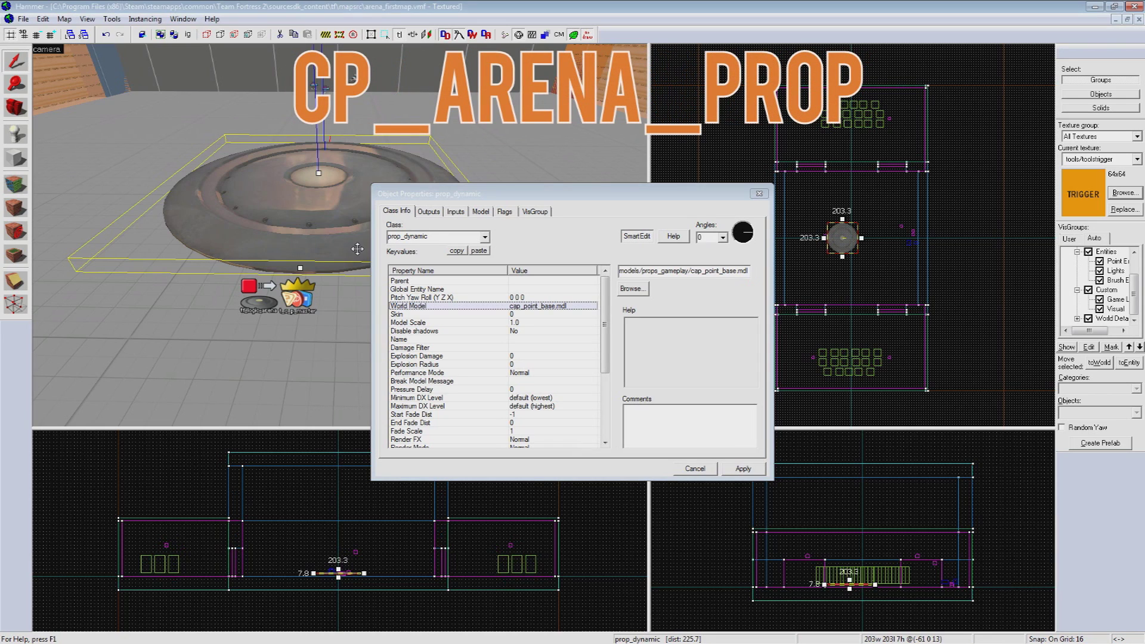
- Name the cap point base prop_dynamic cp_arena_prop
left_click(529, 340)
left_click(622, 271)
type("cp_ar")
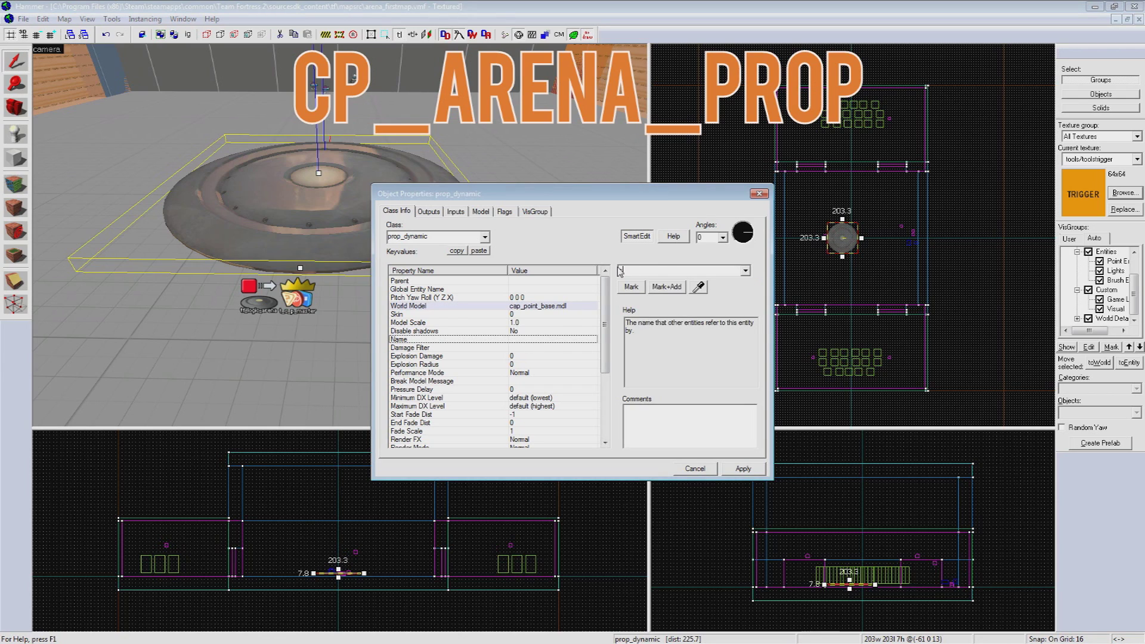
type("ena_prop")
key("Return")
- Cut the cp_arena_prop base and paste it back centred on the map's origin
key("ctrl+x")
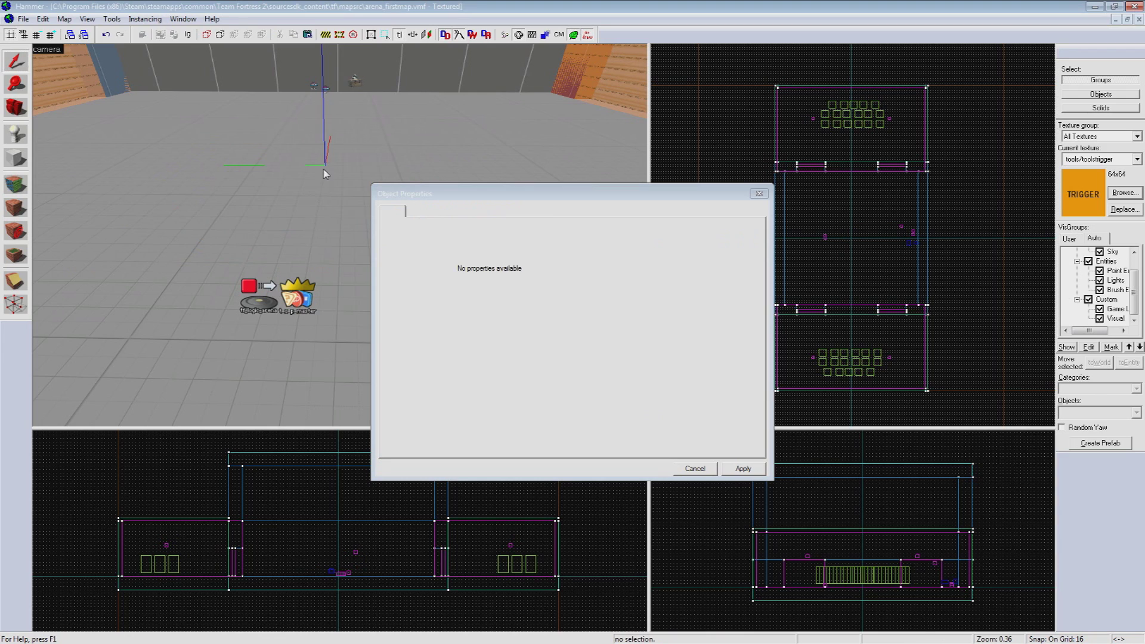
key("ctrl+v")
scroll(845, 240, "up", 5)
- Place a point entity on the floor beside the cap point base and set its class to team_control_point
key("shift+e")
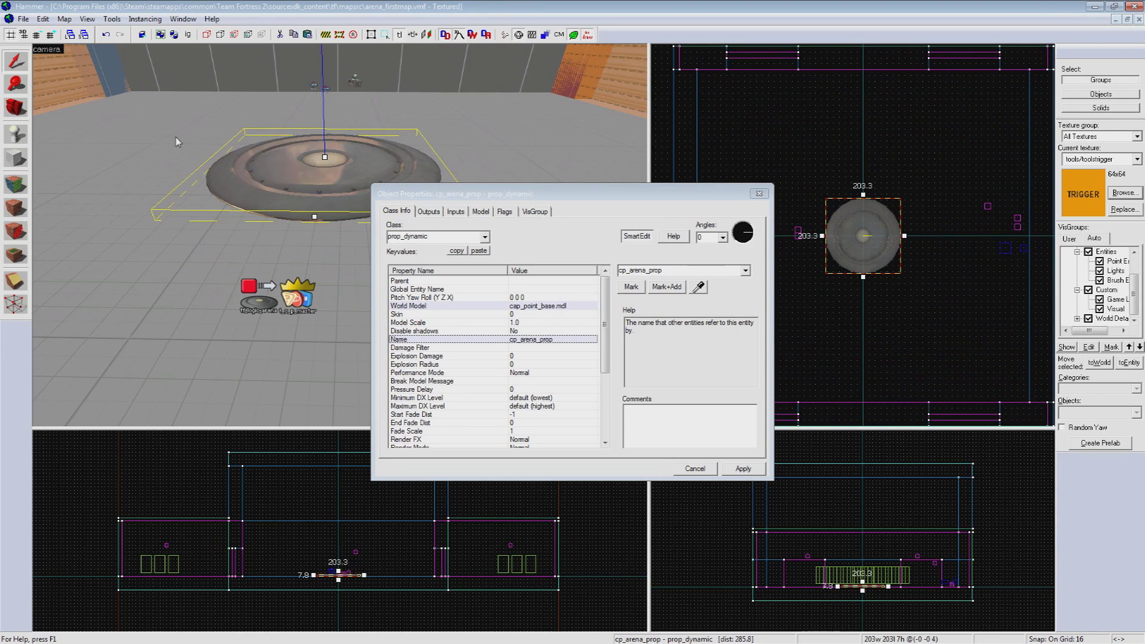
left_click(322, 243)
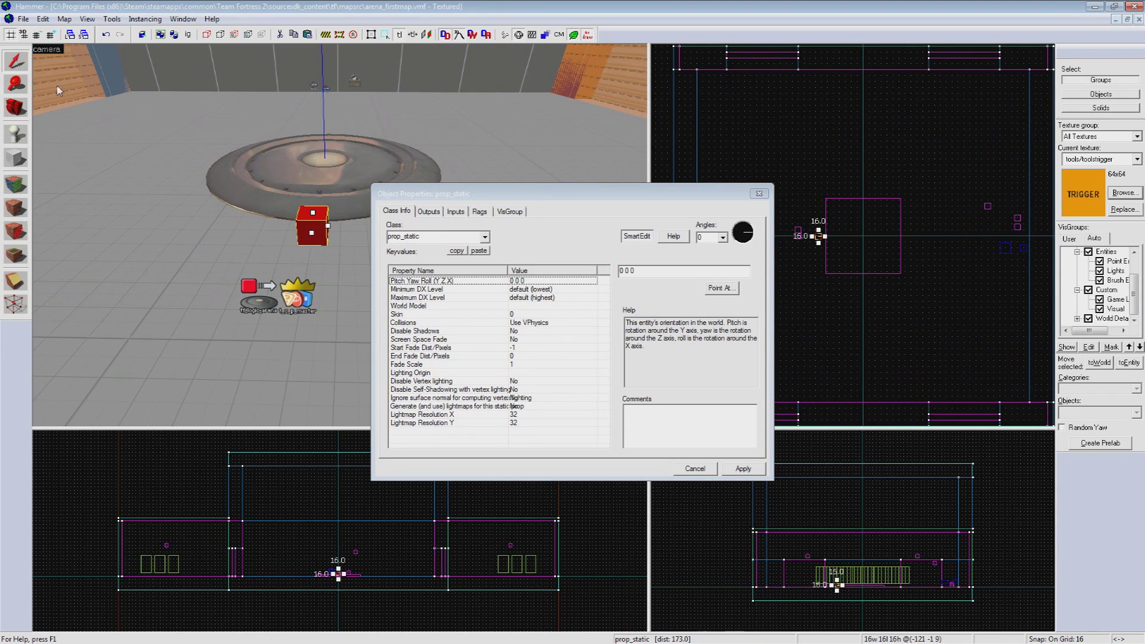
left_click(453, 234)
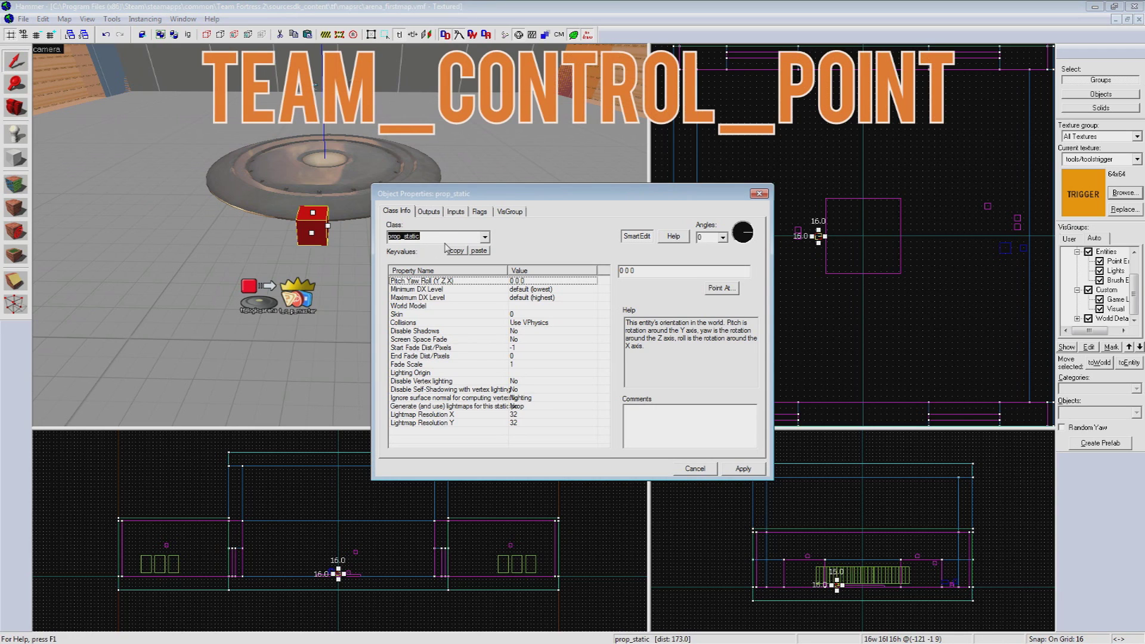
type("team_c")
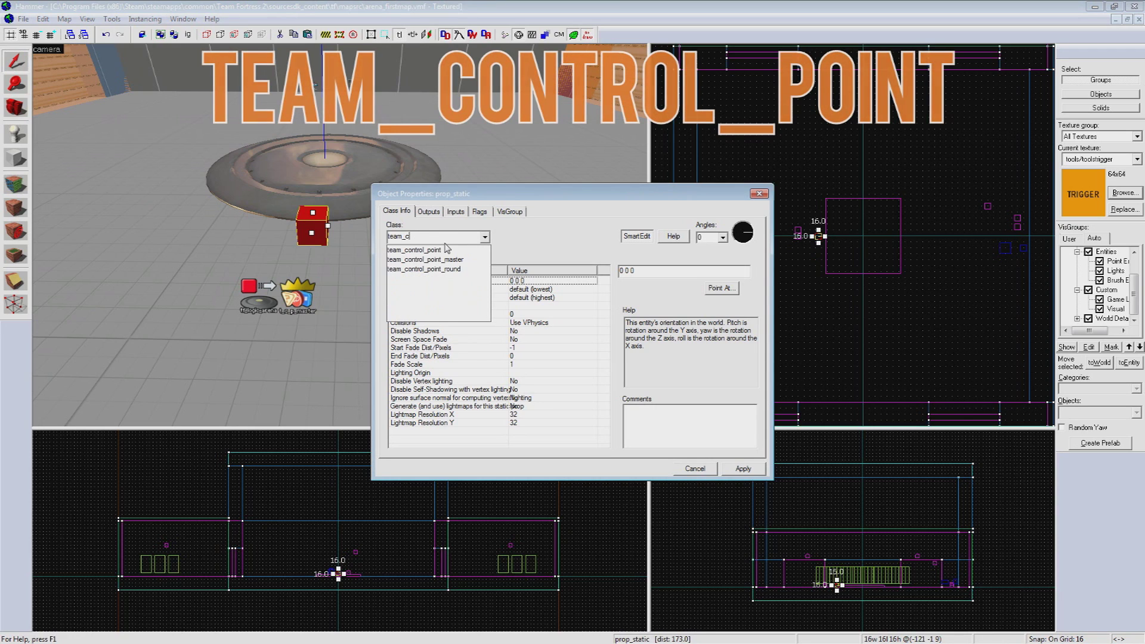
left_click(430, 250)
left_click(741, 469)
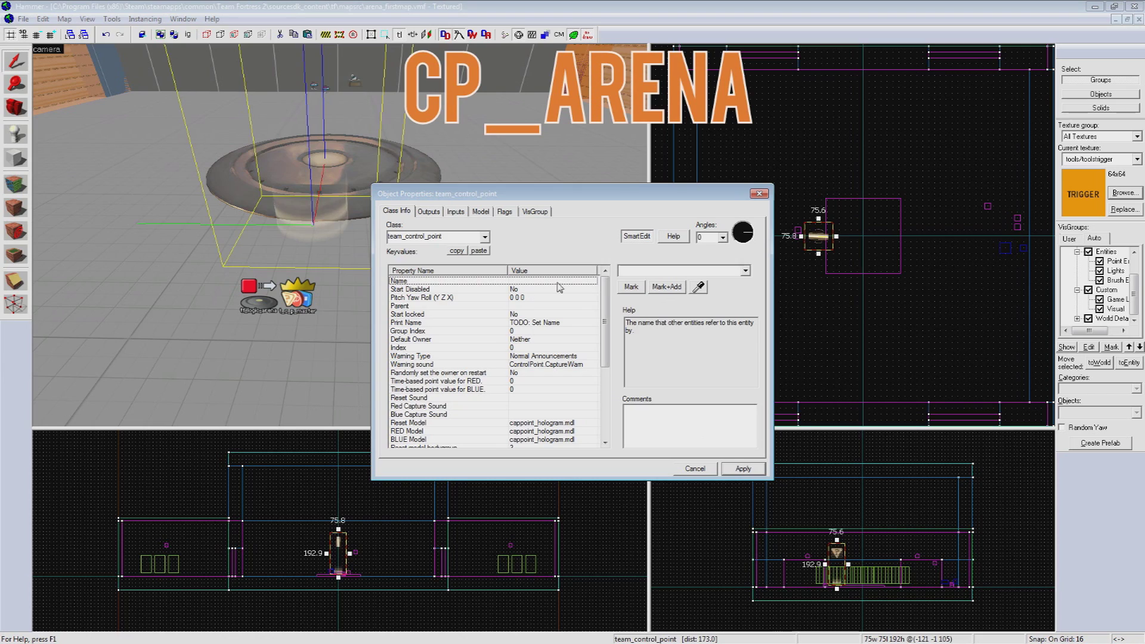
- Name the team_control_point entity cp_arena
left_click(632, 272)
type("cp_arena")
left_click(748, 457)
key("BackSpace")
key("BackSpace")
key("BackSpace")
key("BackSpace")
key("BackSpace")
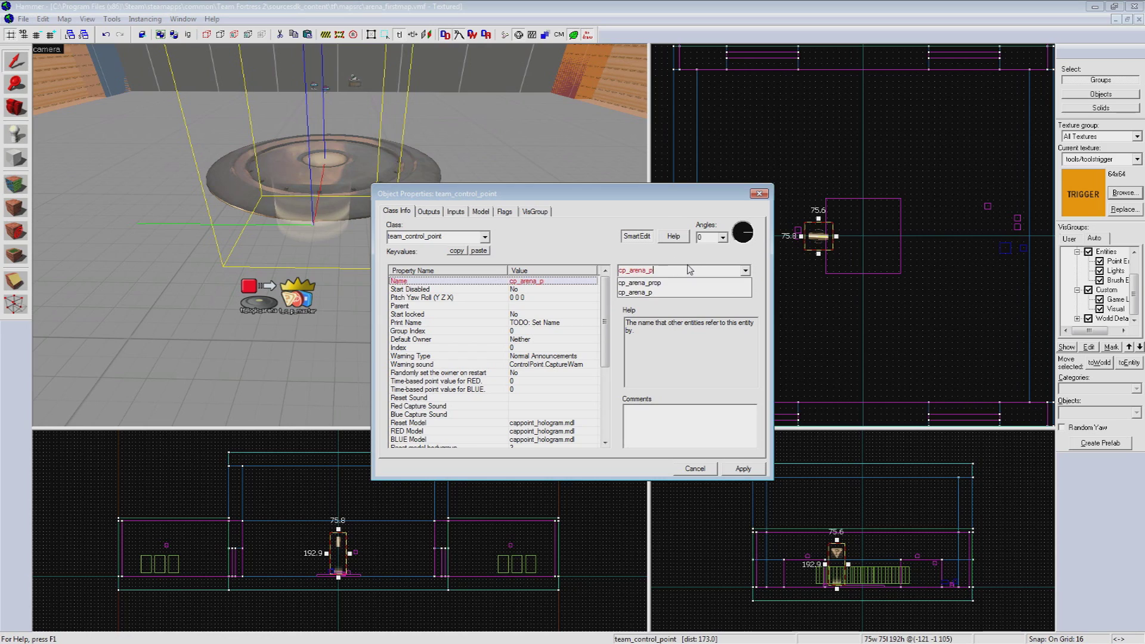
left_click(681, 259)
key("BackSpace")
key("BackSpace")
key("BackSpace")
key("BackSpace")
key("BackSpace")
key("Return")
key("Return")
- Move the cp_arena control point onto the centre of the cap base and set its print name to #arena_cap
left_click(566, 322)
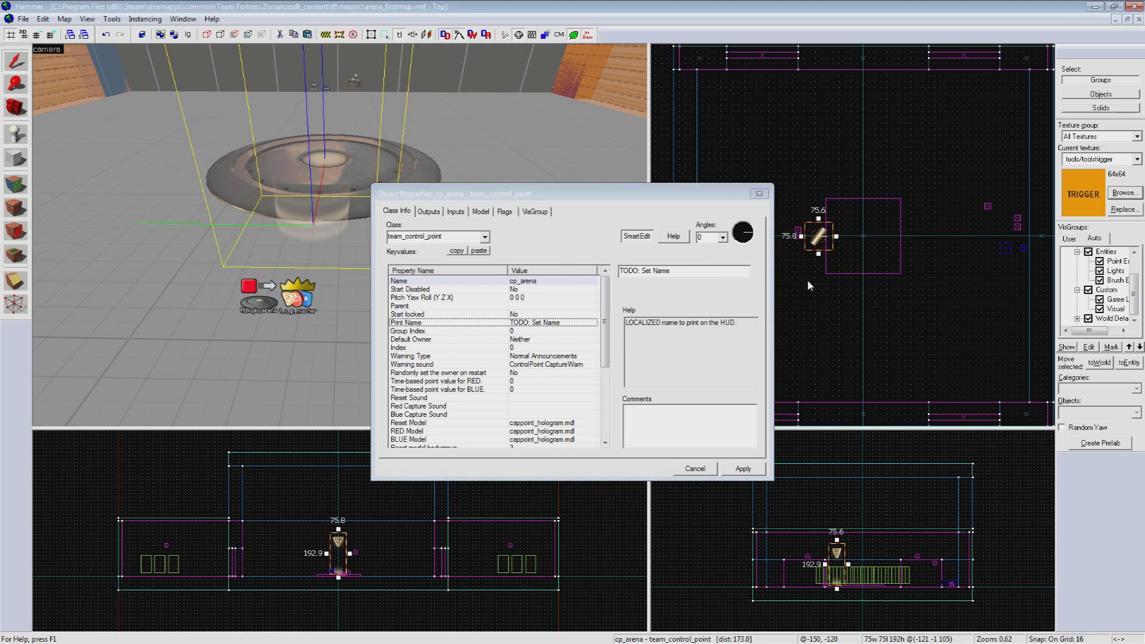
left_click_drag(828, 245, 872, 244)
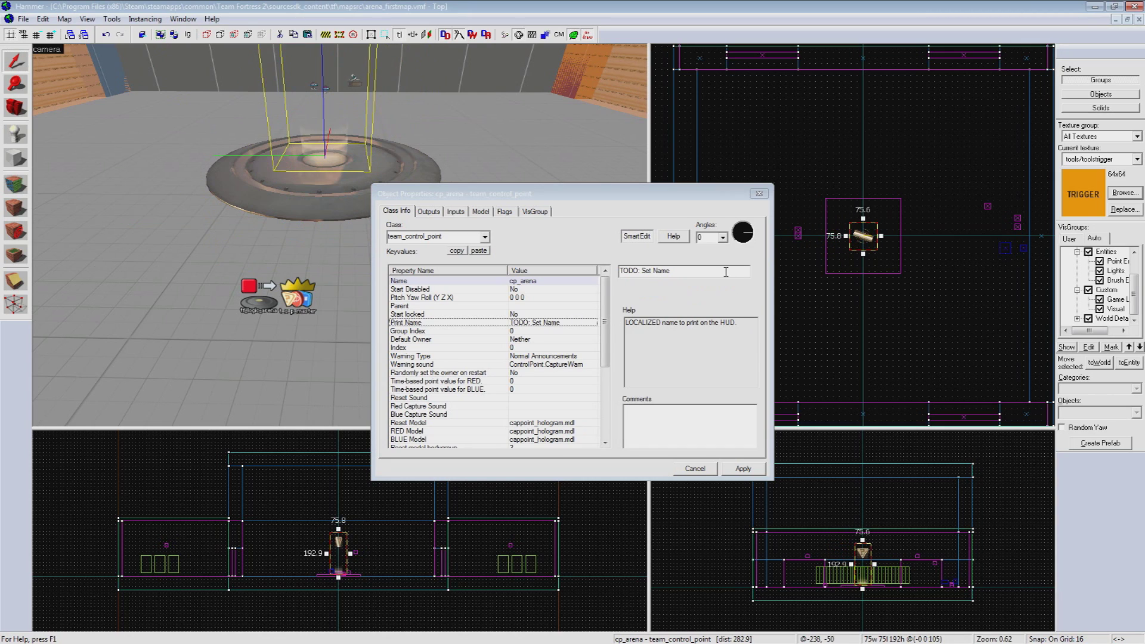
double_click(724, 274)
double_click(724, 274)
left_click_drag(724, 273, 621, 270)
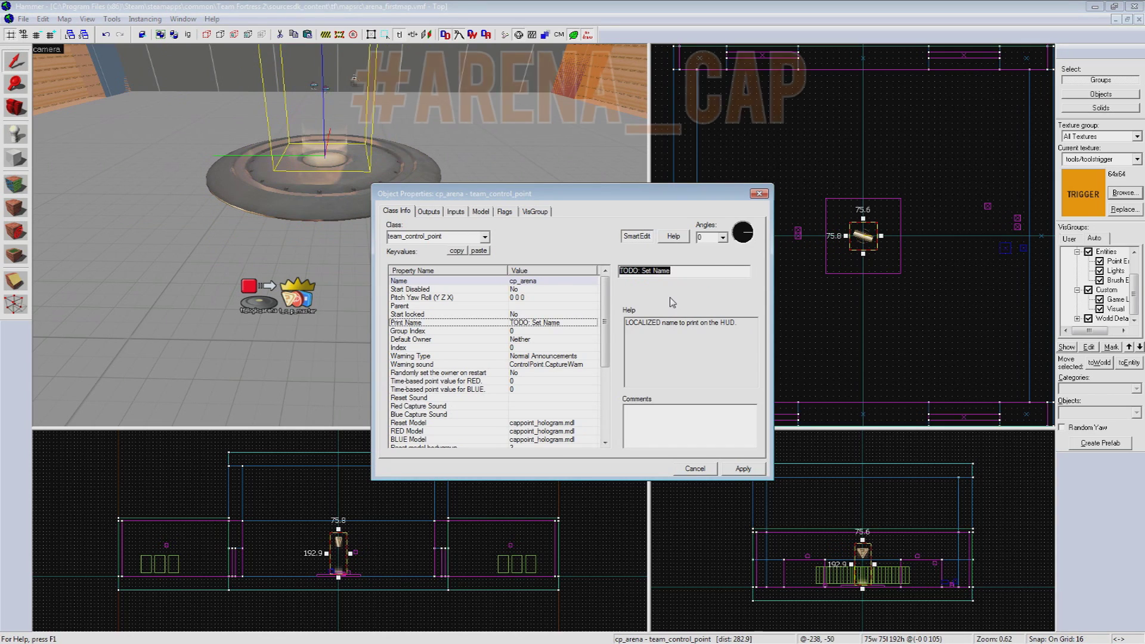
type("#arena_cap")
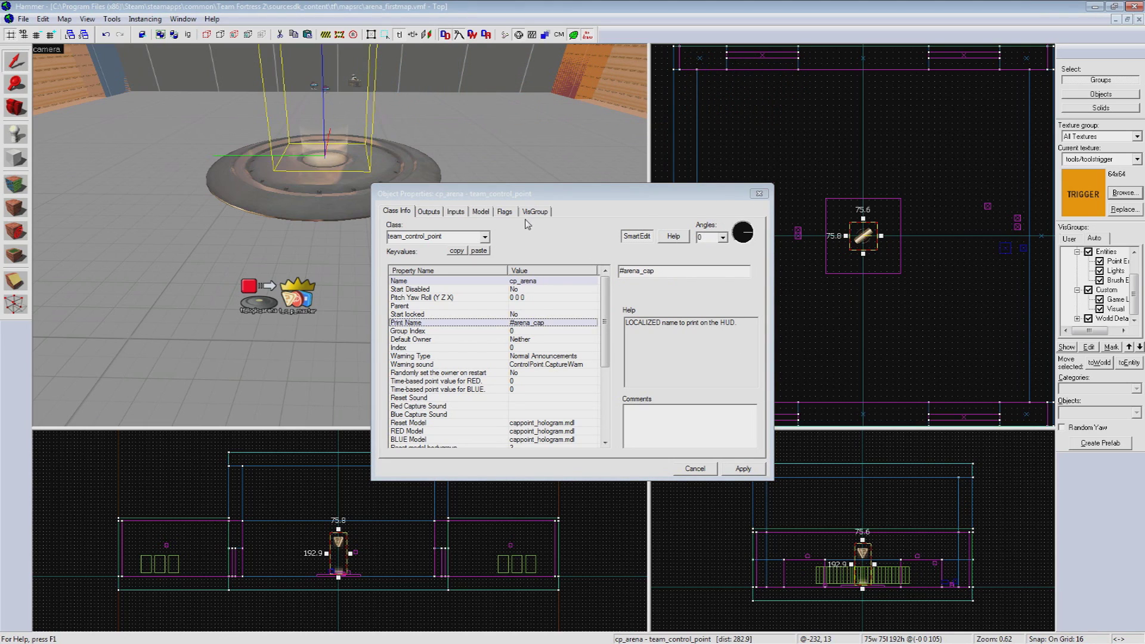
- Enable the "Start with model hidden" flag on the cp_arena control point and apply it
left_click(504, 213)
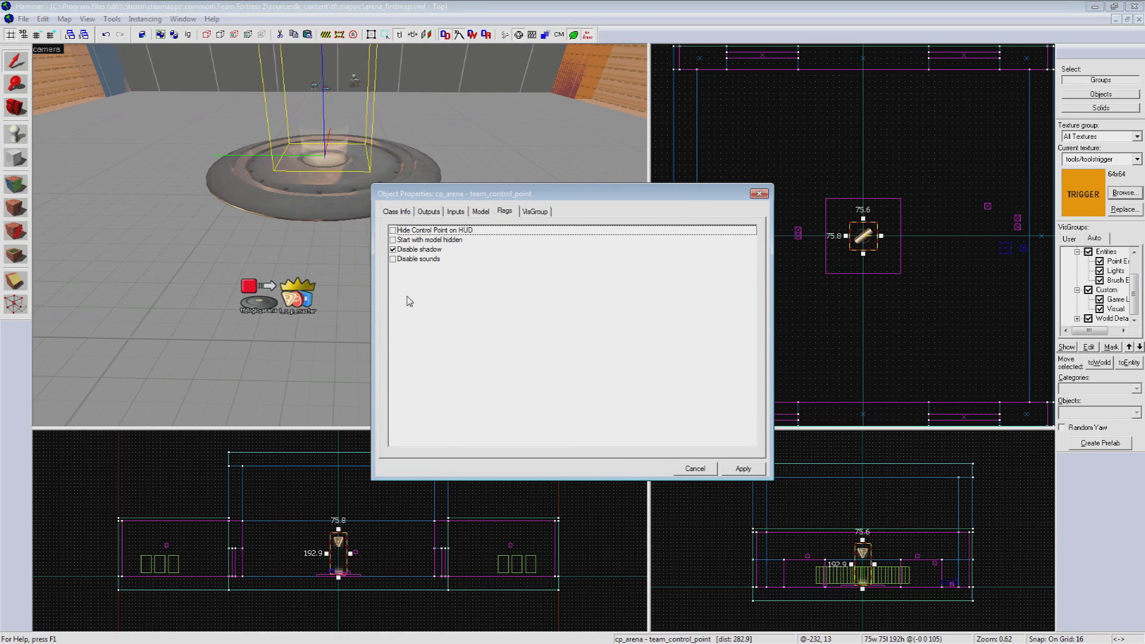
left_click(392, 241)
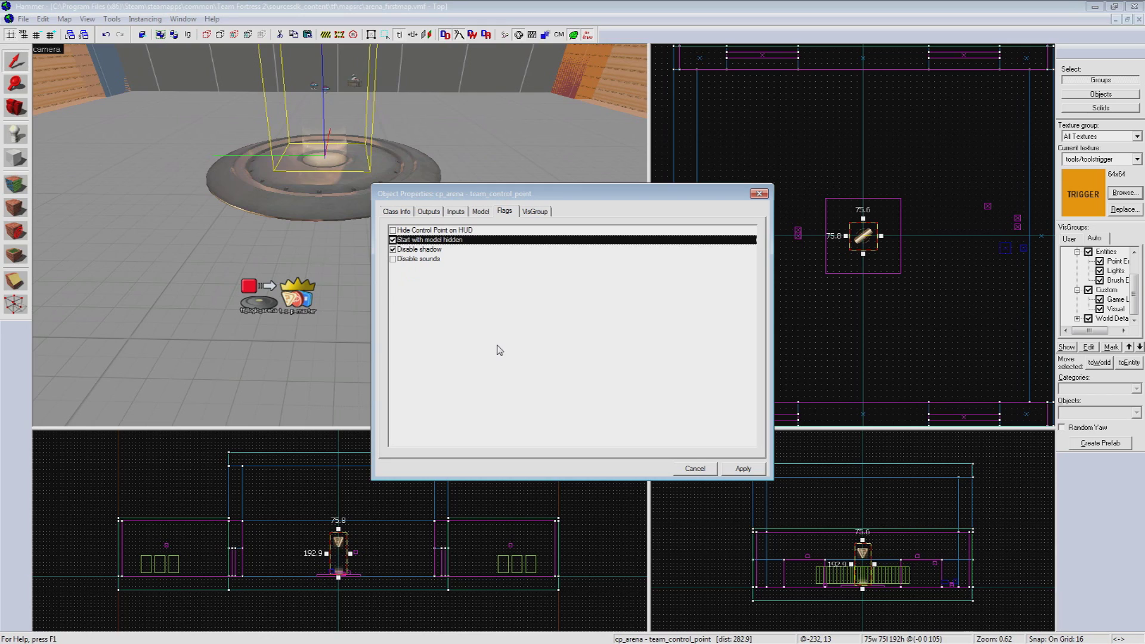
left_click(739, 469)
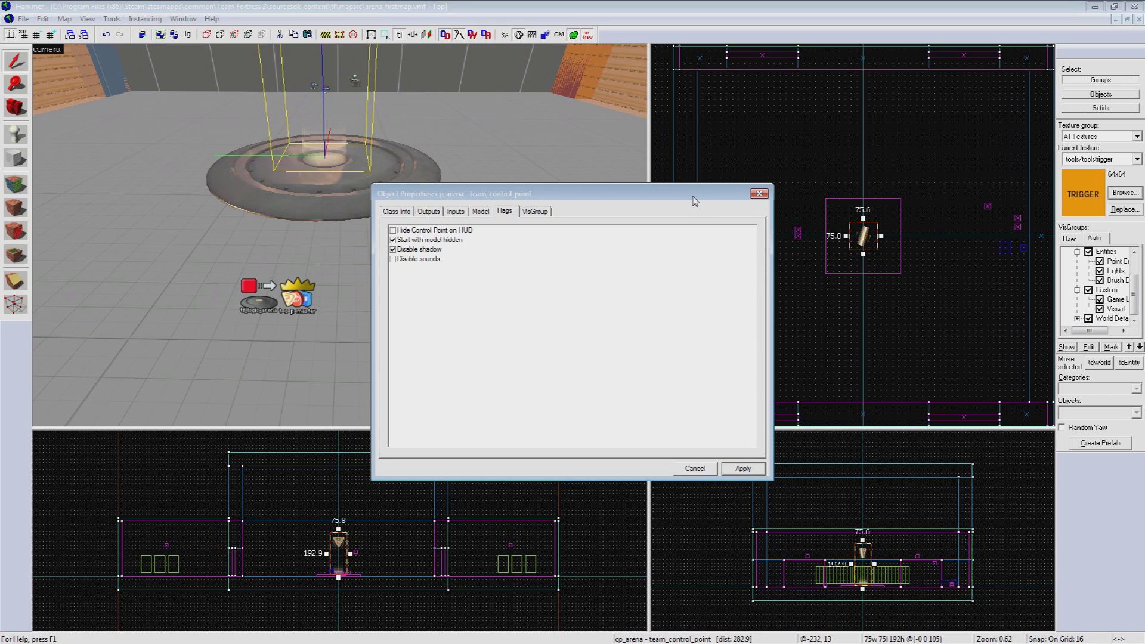
- Create a trigger-textured block brush around the cap point, about 288 x 256 units and 193 units high
left_click(430, 57)
key("z")
key("a")
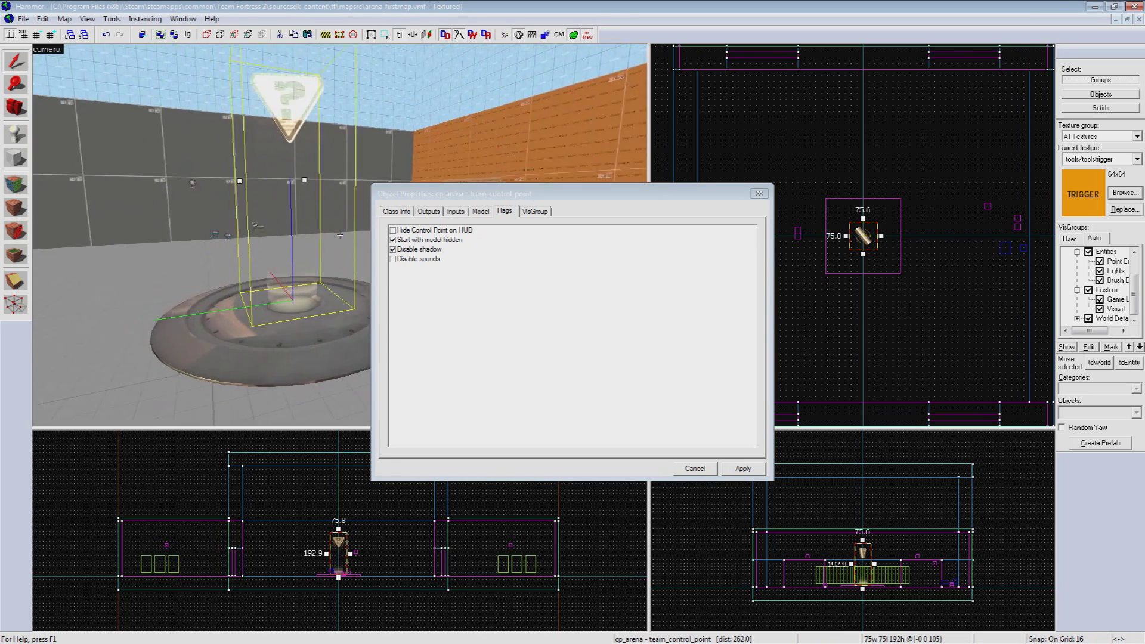
key("w")
key("s")
key("z")
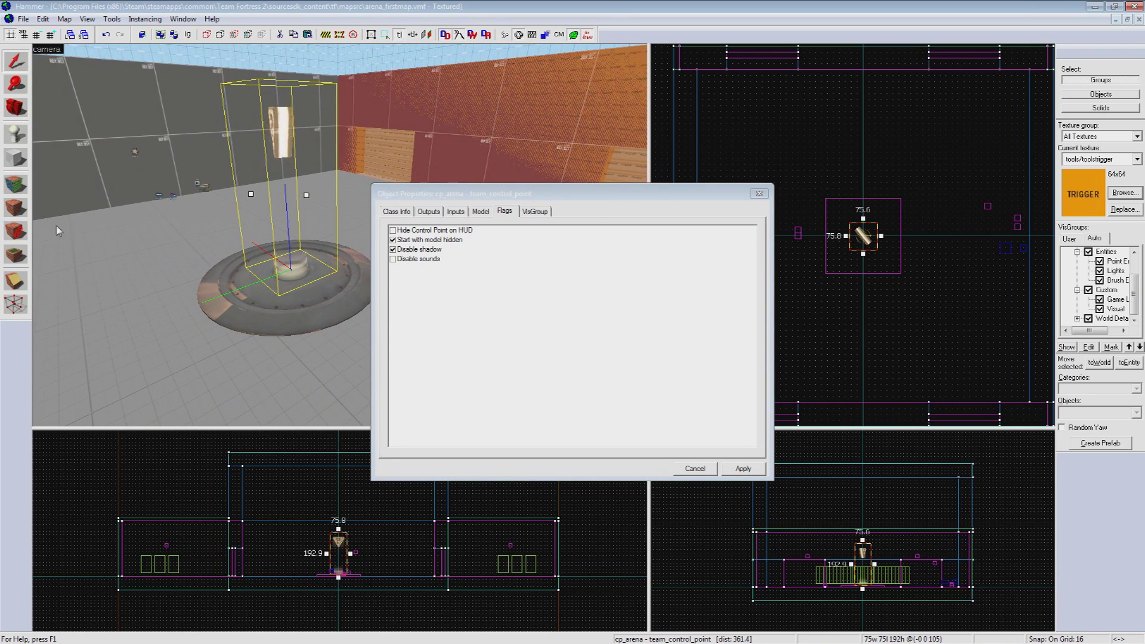
left_click(16, 158)
left_click_drag(809, 188, 917, 283)
key("Return")
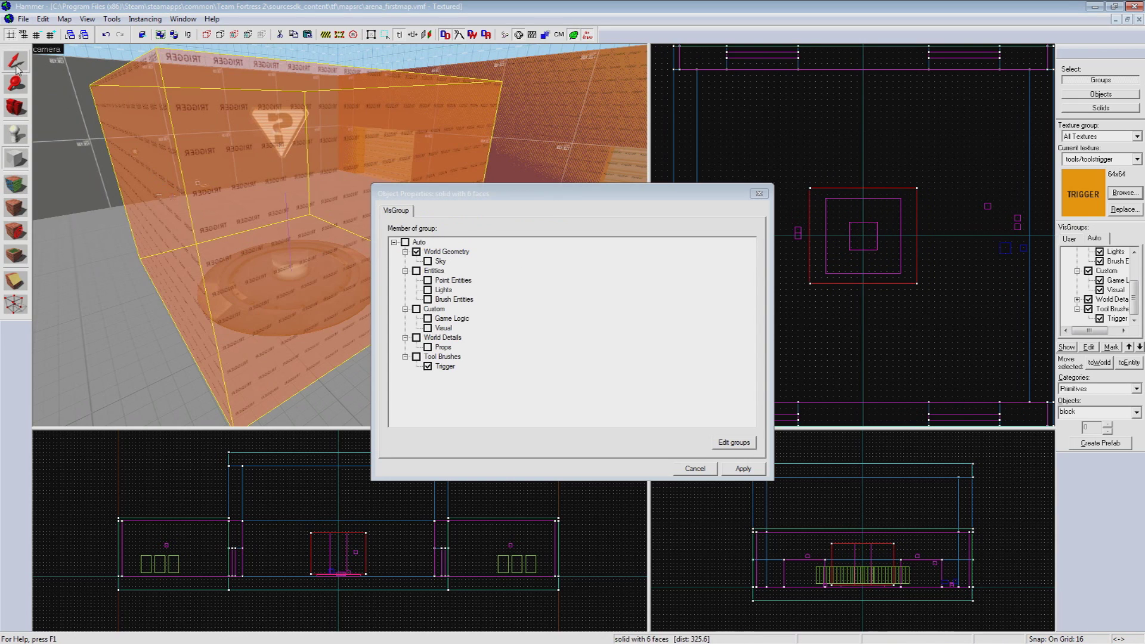
left_click(17, 66)
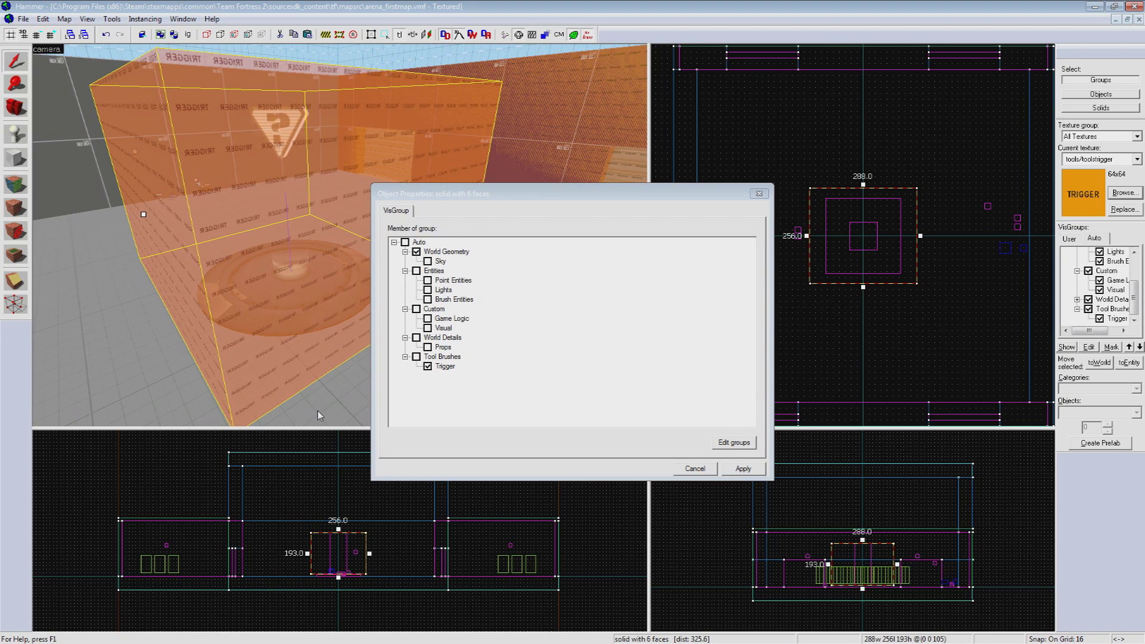
- Tie the trigger brush to an entity and set its class to trigger_capture_area
key("ctrl+t")
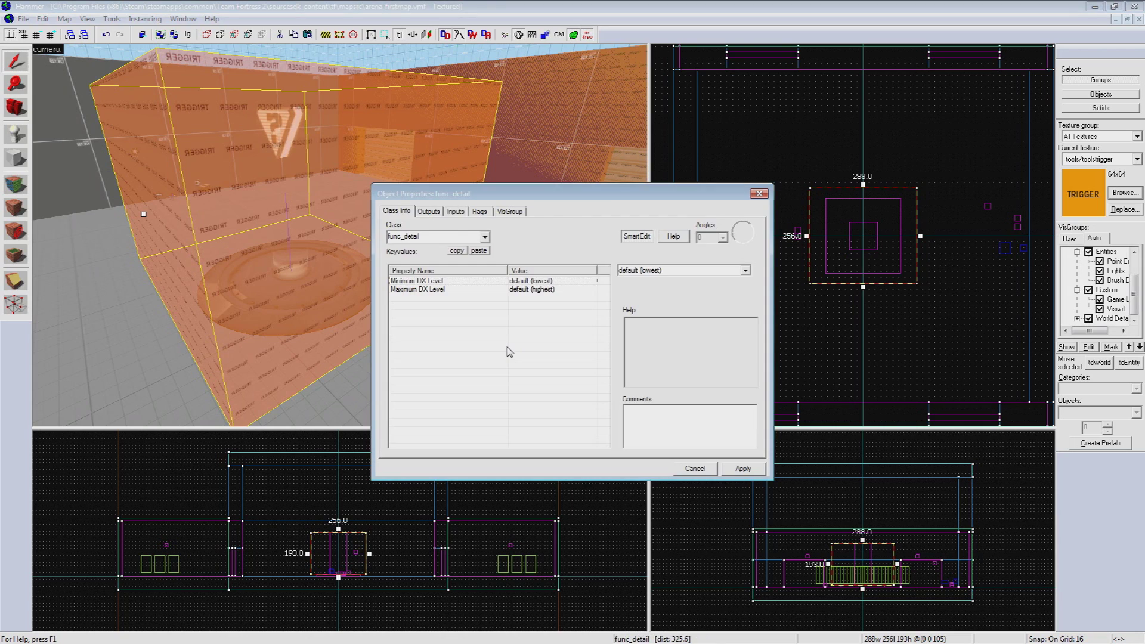
type("trig")
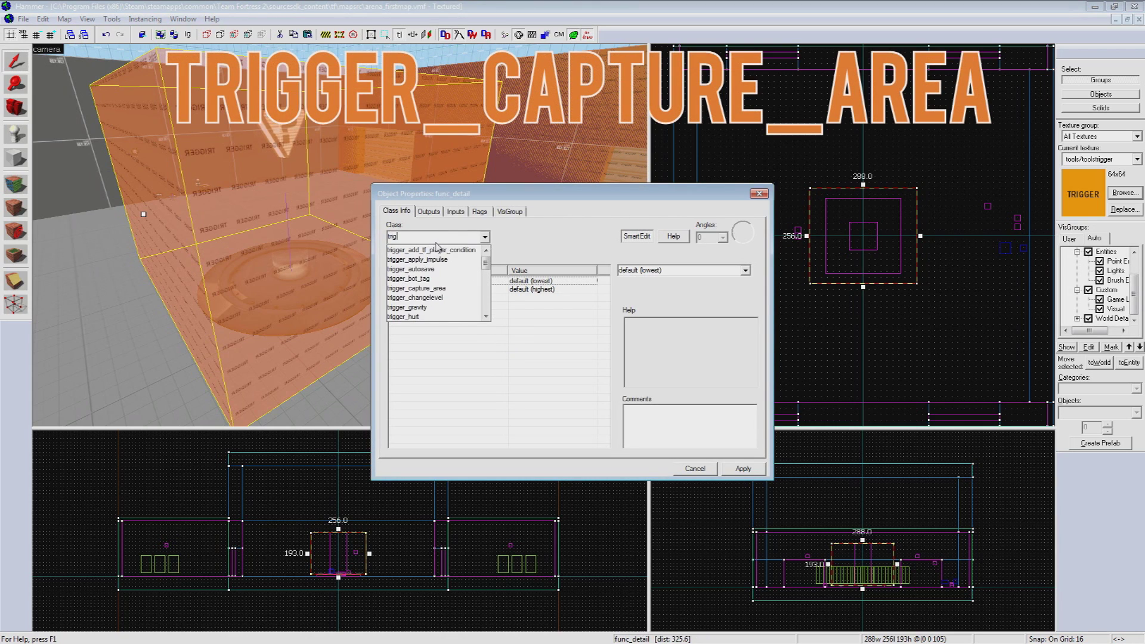
type("ger_cap")
key("BackSpace")
key("BackSpace")
key("BackSpace")
key("BackSpace")
key("BackSpace")
key("BackSpace")
type("ger")
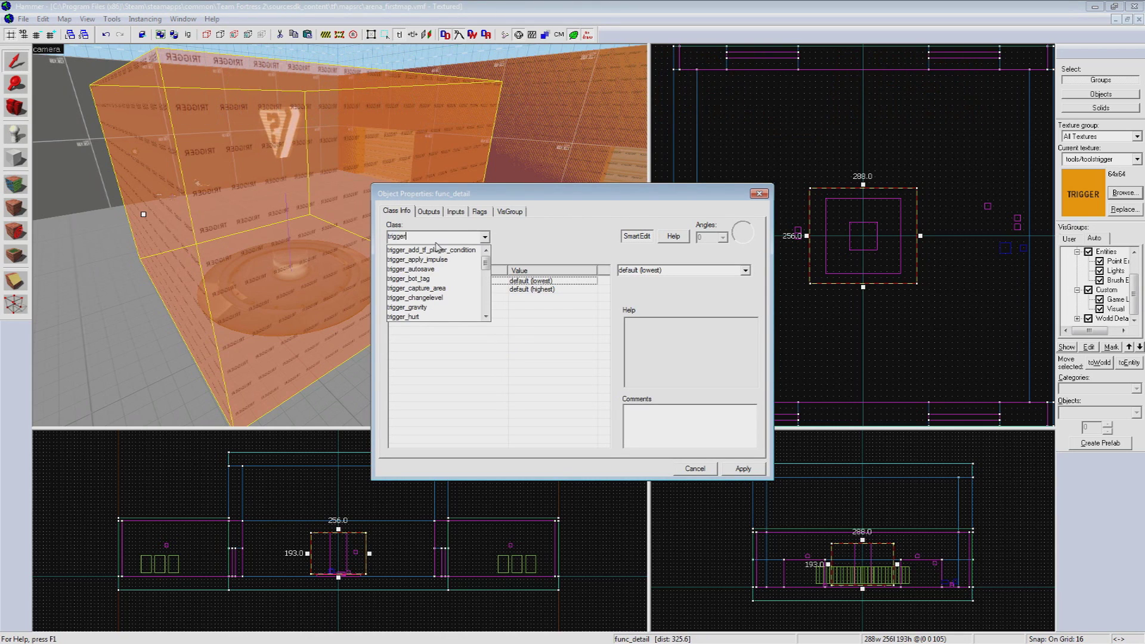
type("_capture_")
left_click(437, 249)
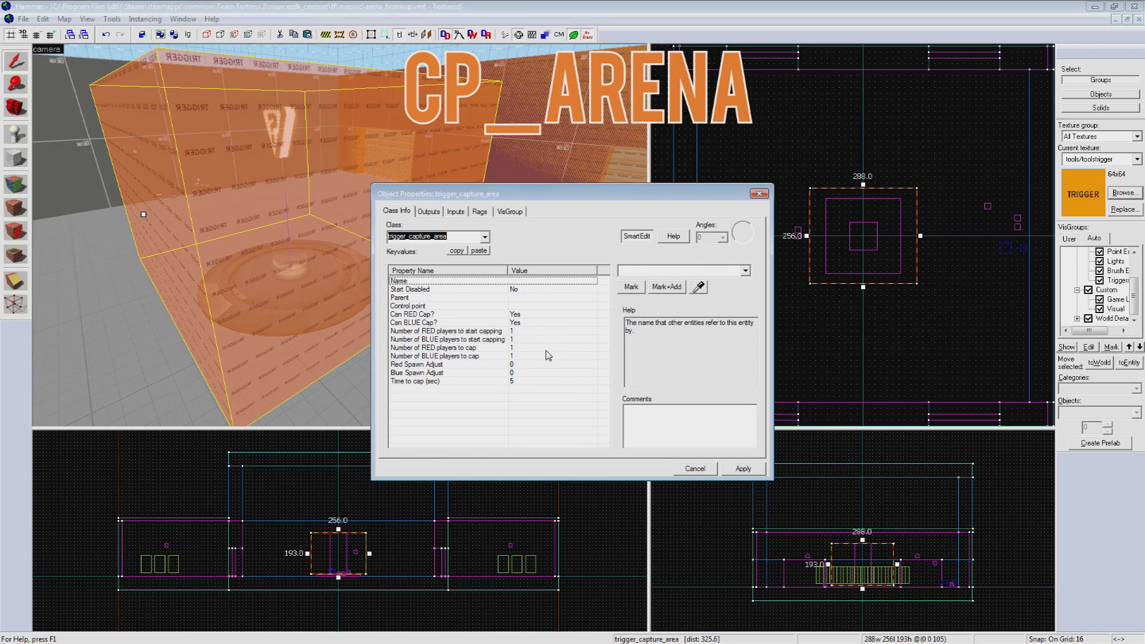
- Link the capture area to control point cp_arena and set its time to cap to 12 seconds
left_click(555, 306)
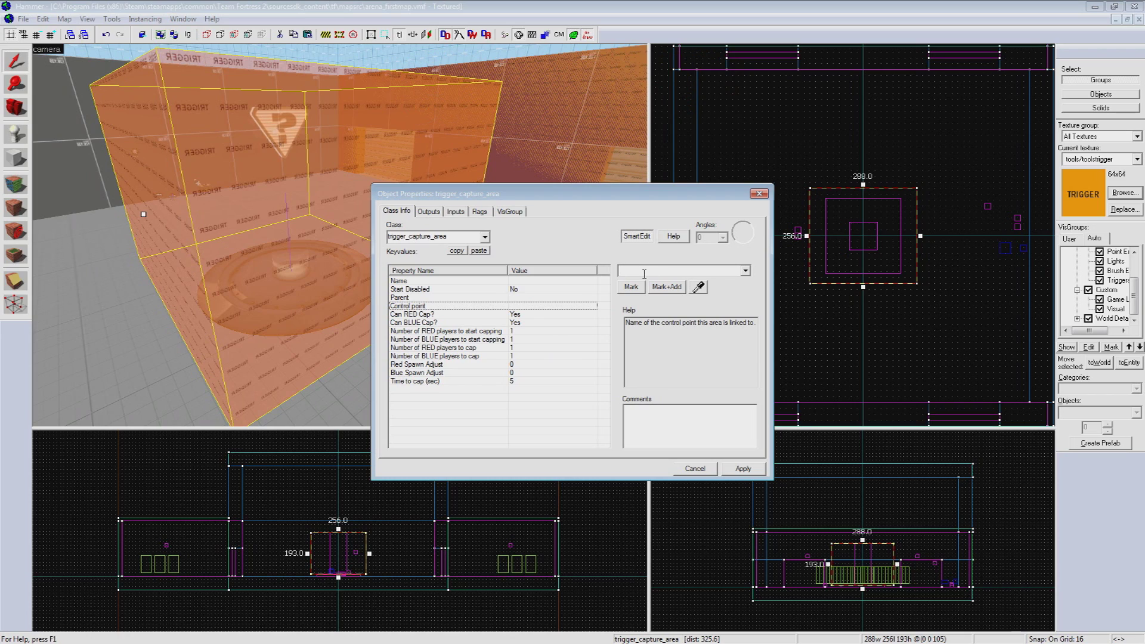
left_click(641, 271)
type("cp_a")
left_click(634, 283)
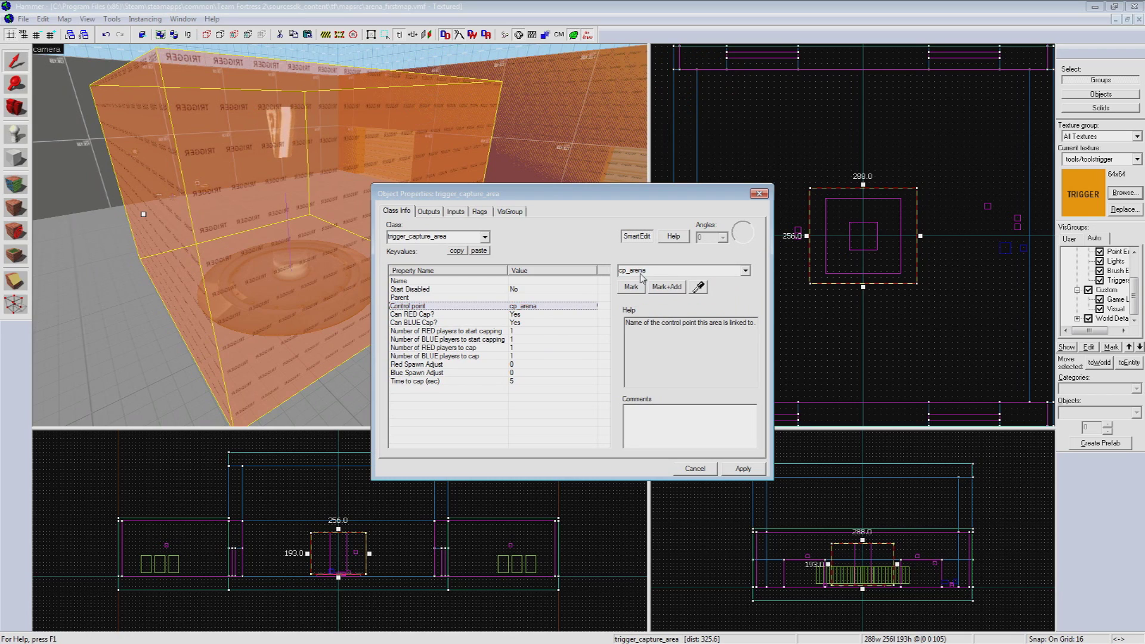
left_click(534, 382)
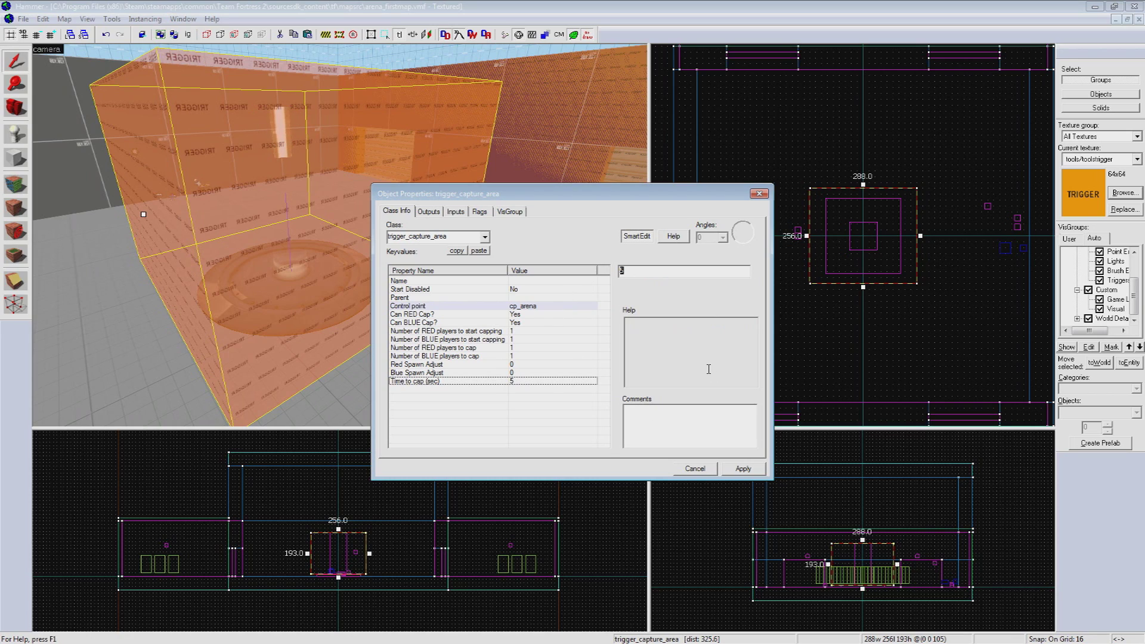
type("1")
left_click(750, 469)
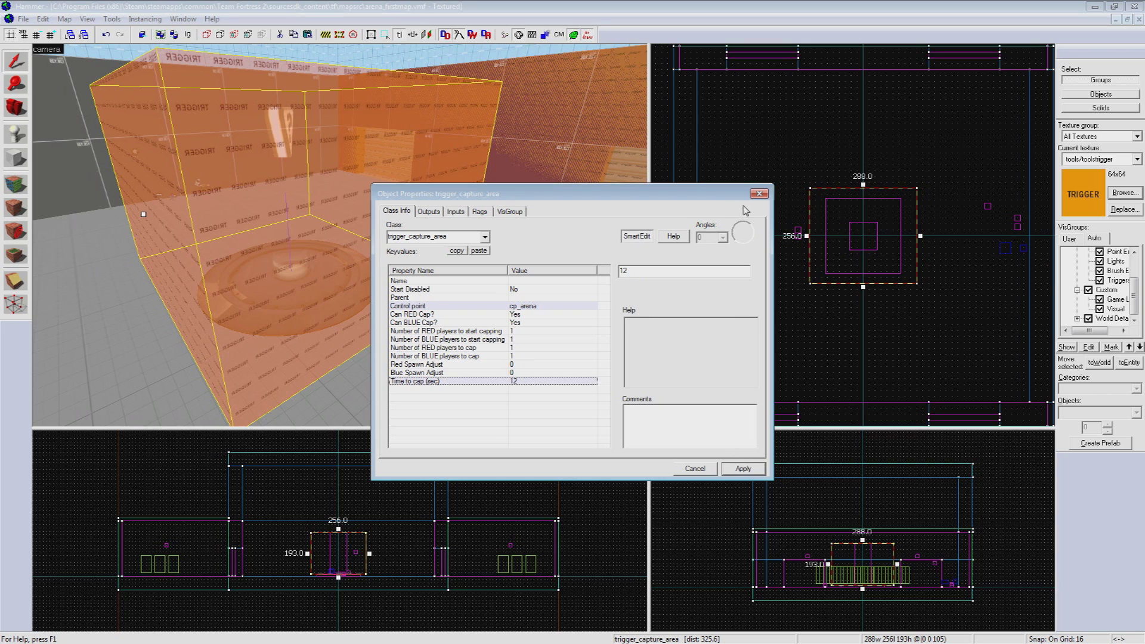
left_click(760, 194)
- Add a new blank output to the trigger_capture_area entity
key("z")
key("s")
key("d")
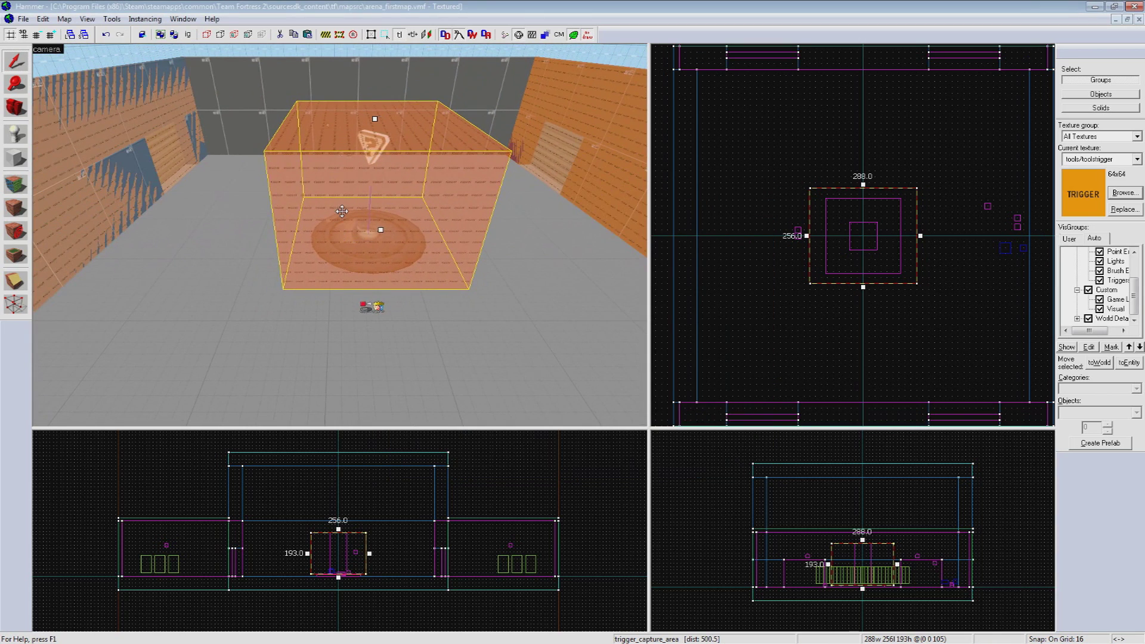
key("alt+Return")
left_click(428, 211)
left_click(455, 444)
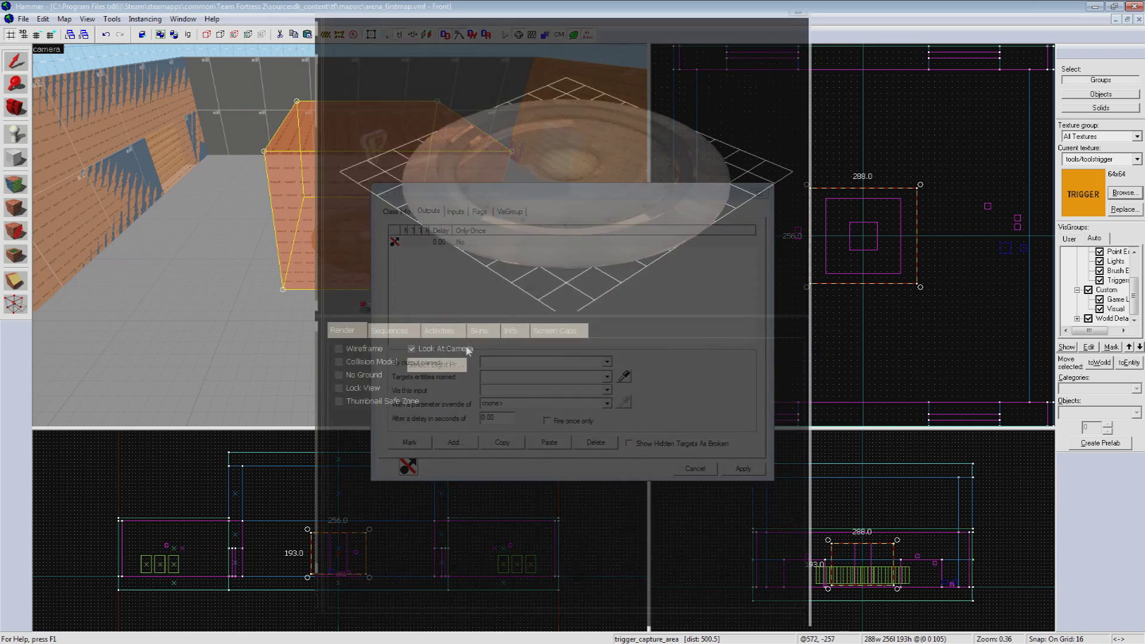
- Preview skin0, skin1 and skin2 of the cap point base model in the model viewer
left_click(478, 331)
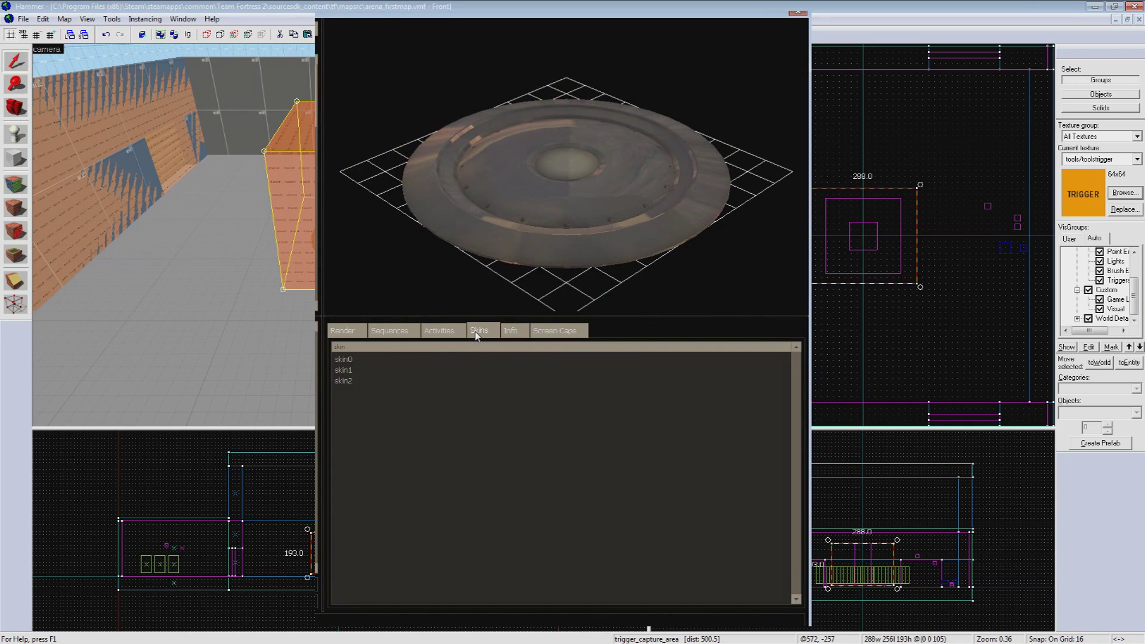
left_click(350, 360)
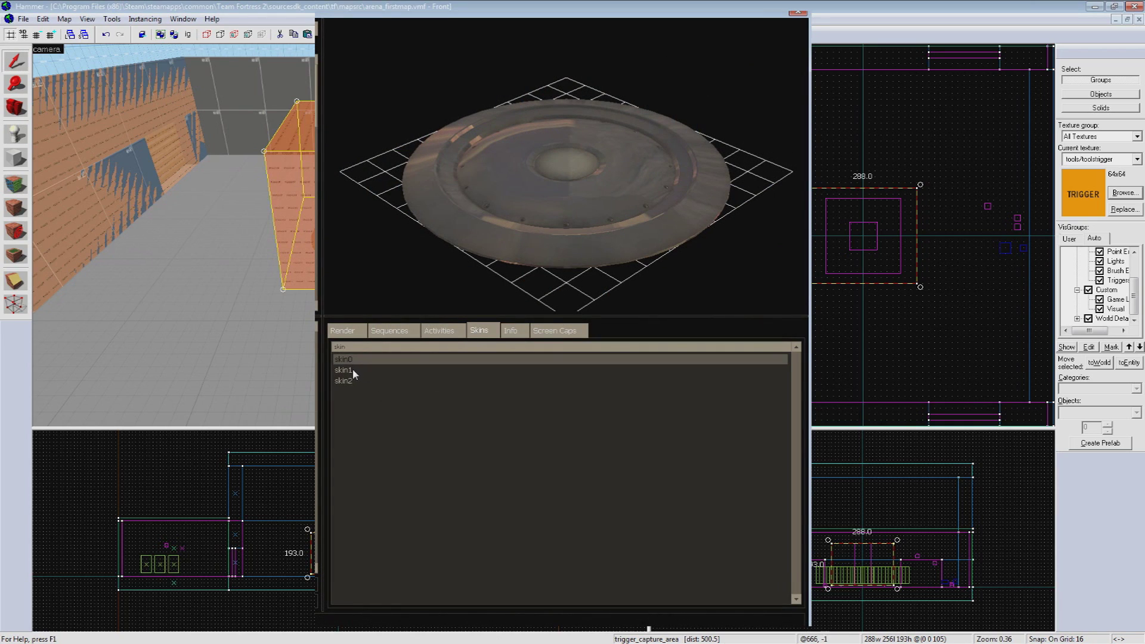
left_click(352, 369)
left_click(353, 380)
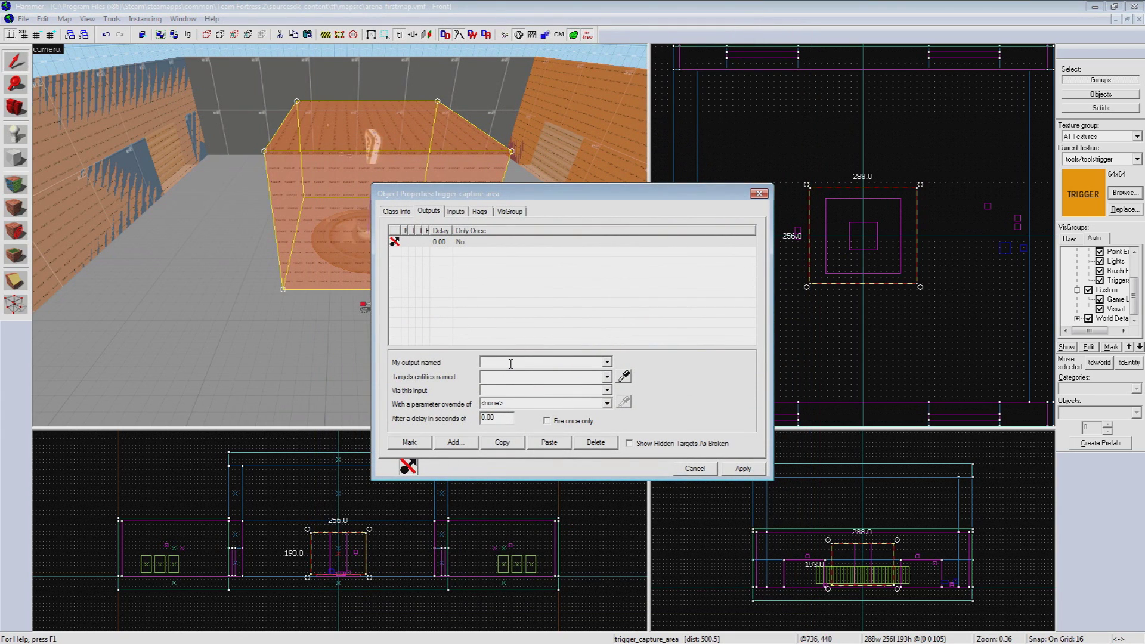
- Set the trigger_capture_area output to fire Skin on cp_arena_prop with parameter 1 on OnCapTeam1
type("OnCapTeam1")
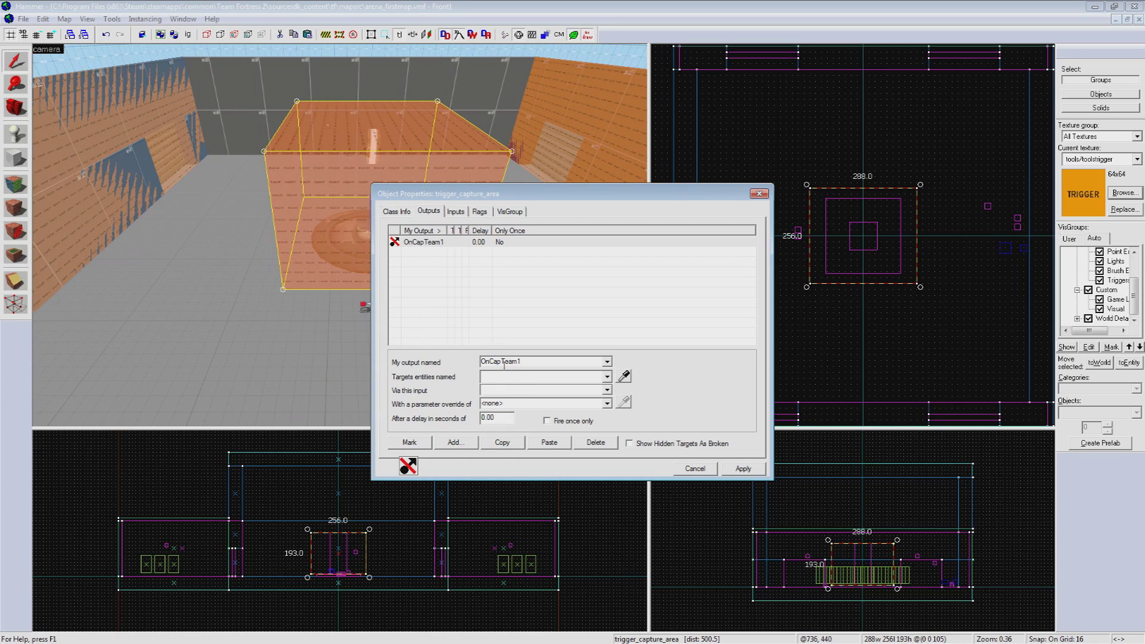
type("cp_")
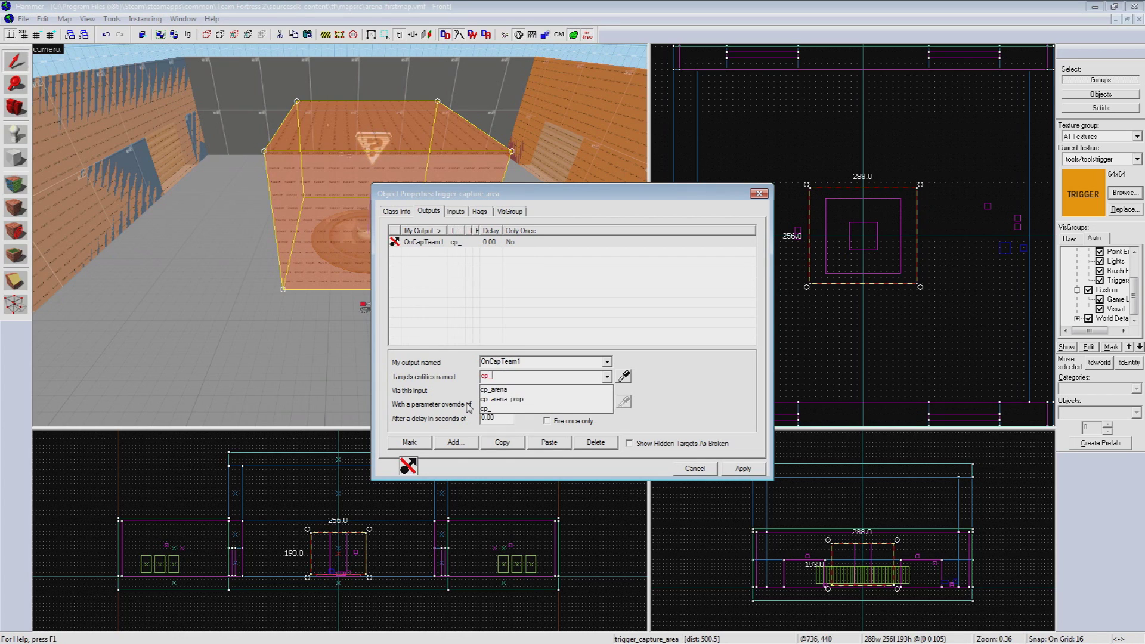
type("arena_prop")
key("Tab")
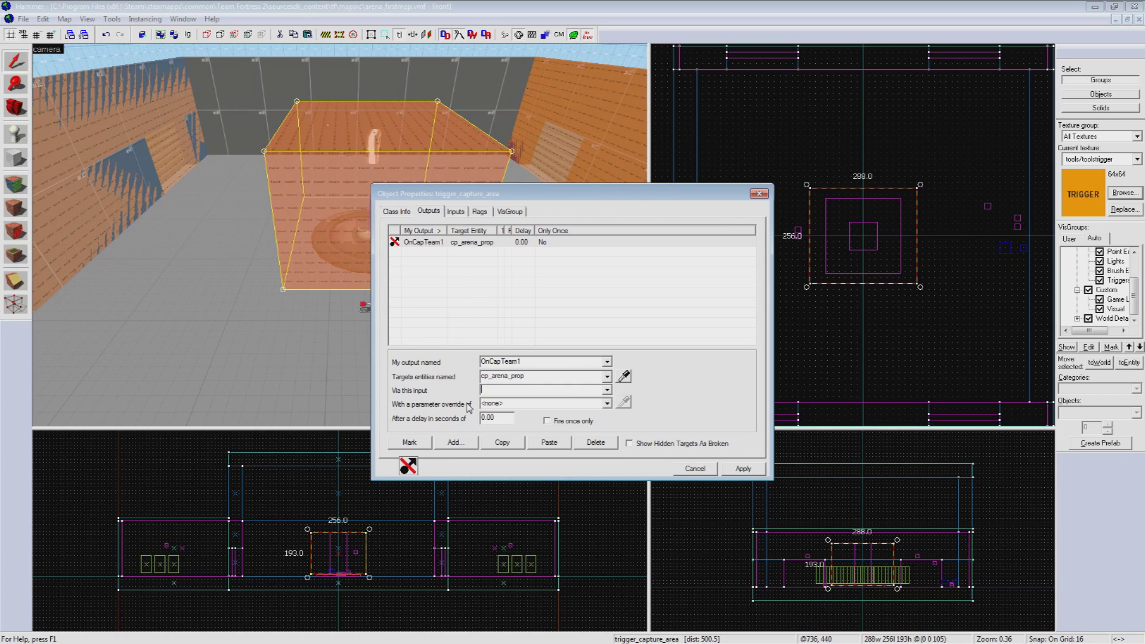
type("Skin")
key("Tab")
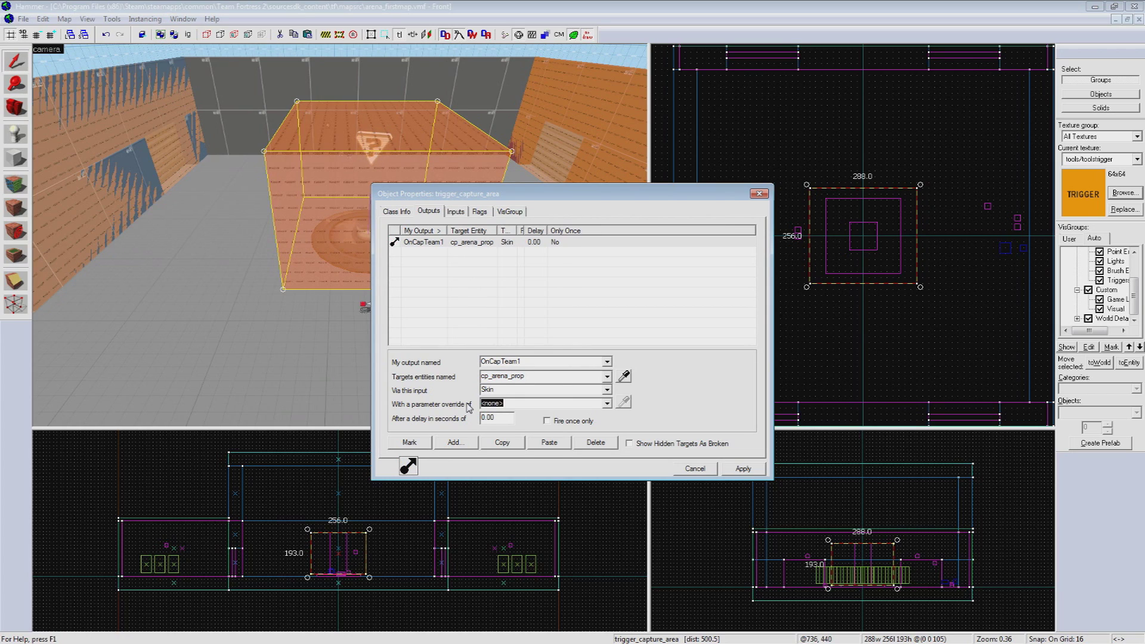
type("1")
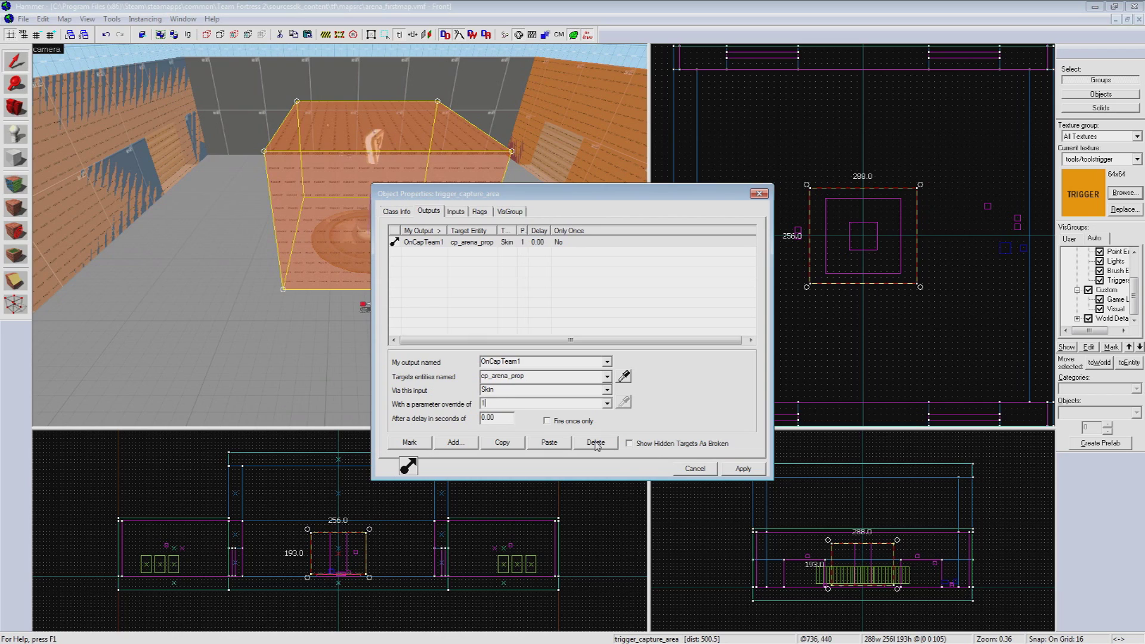
left_click(743, 468)
- Duplicate the skin output, change the copy to OnCapTeam2 with parameter 2, and close the properties
left_click(486, 245)
left_click(504, 443)
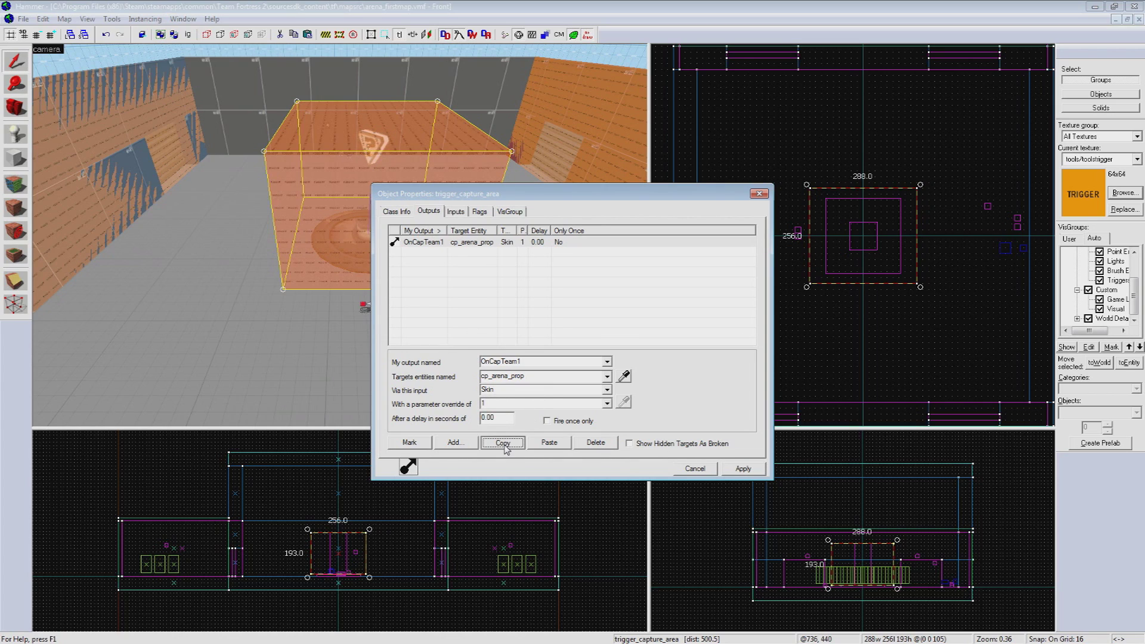
left_click(550, 443)
left_click(547, 365)
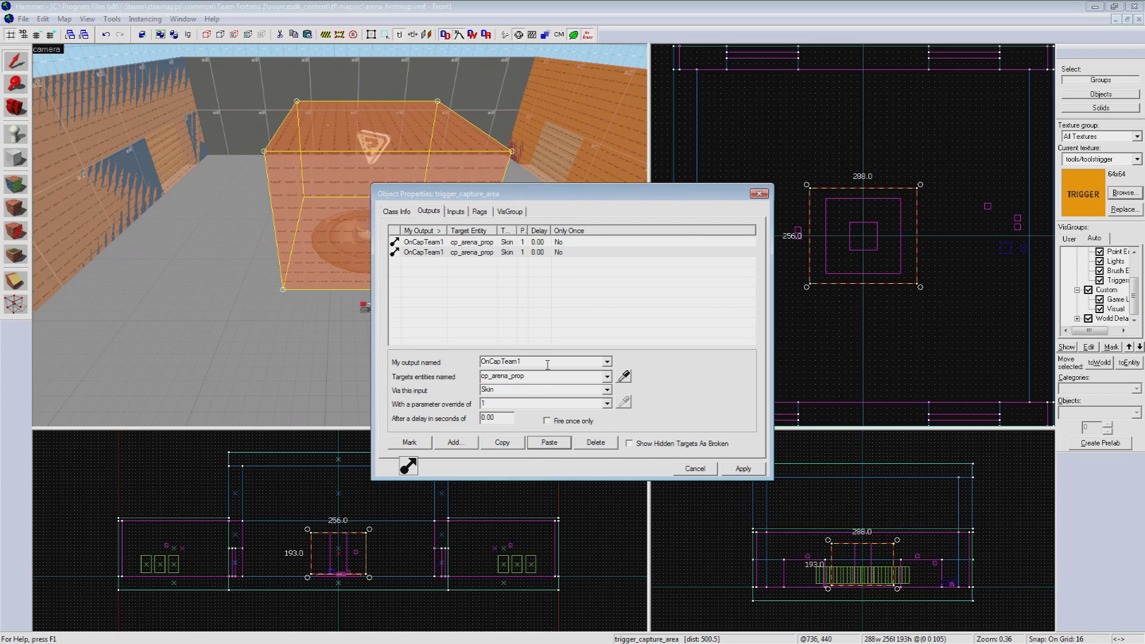
key("BackSpace")
type("2")
left_click(750, 471)
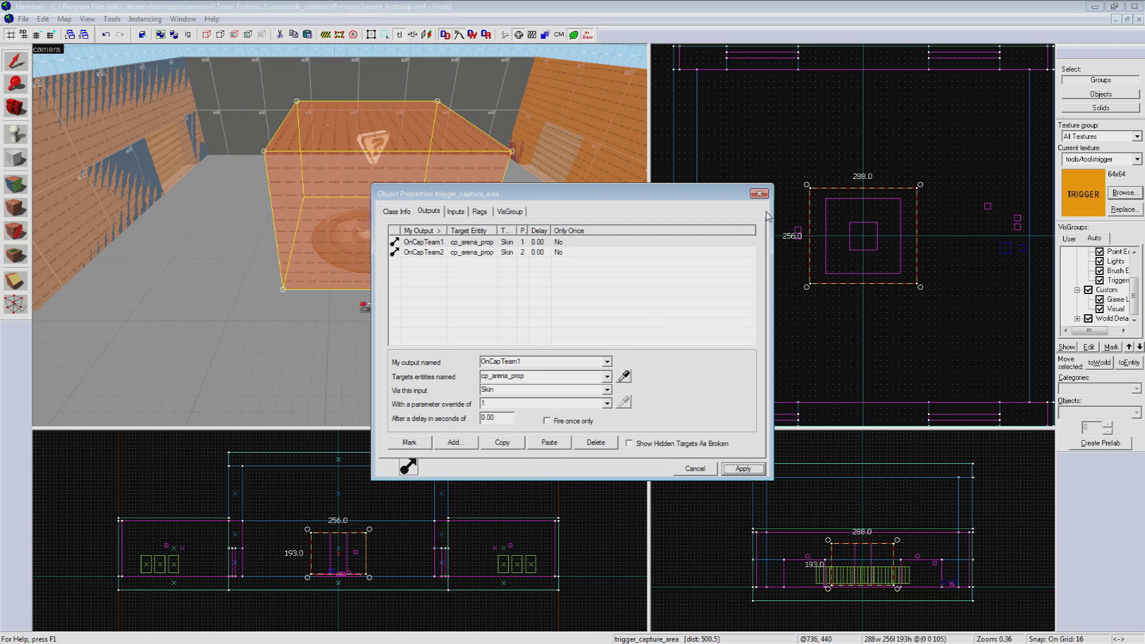
left_click(763, 197)
- Give the tf_logic_arena entity an OnCapEnabled output that targets cp_arena with the ShowModel input
key("z")
key("w")
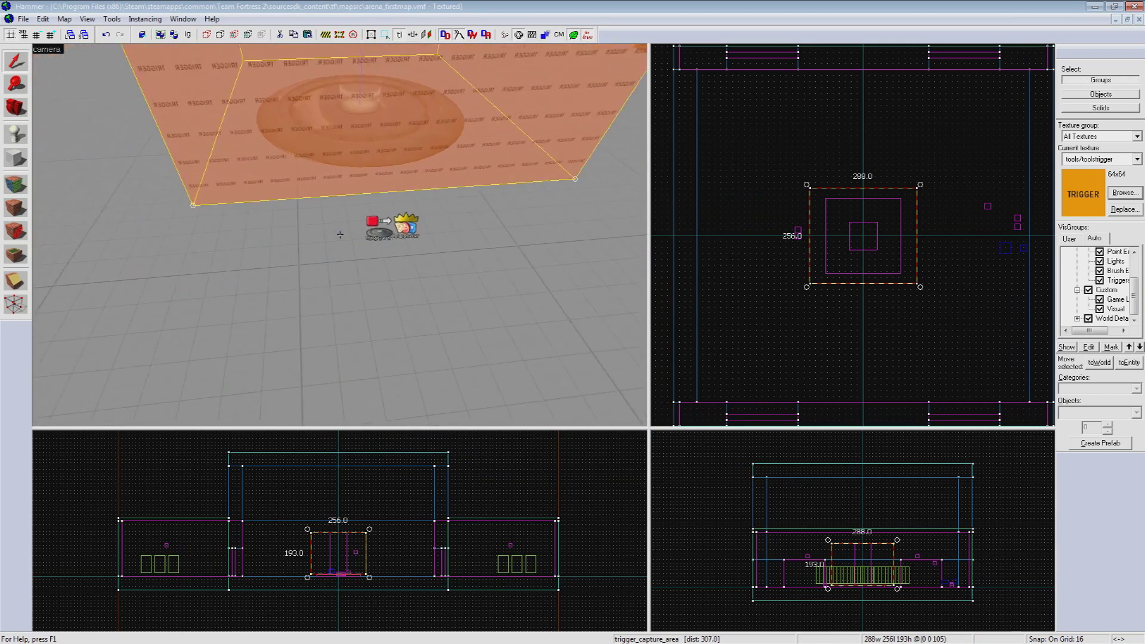
key("z")
double_click(436, 227)
left_click(428, 212)
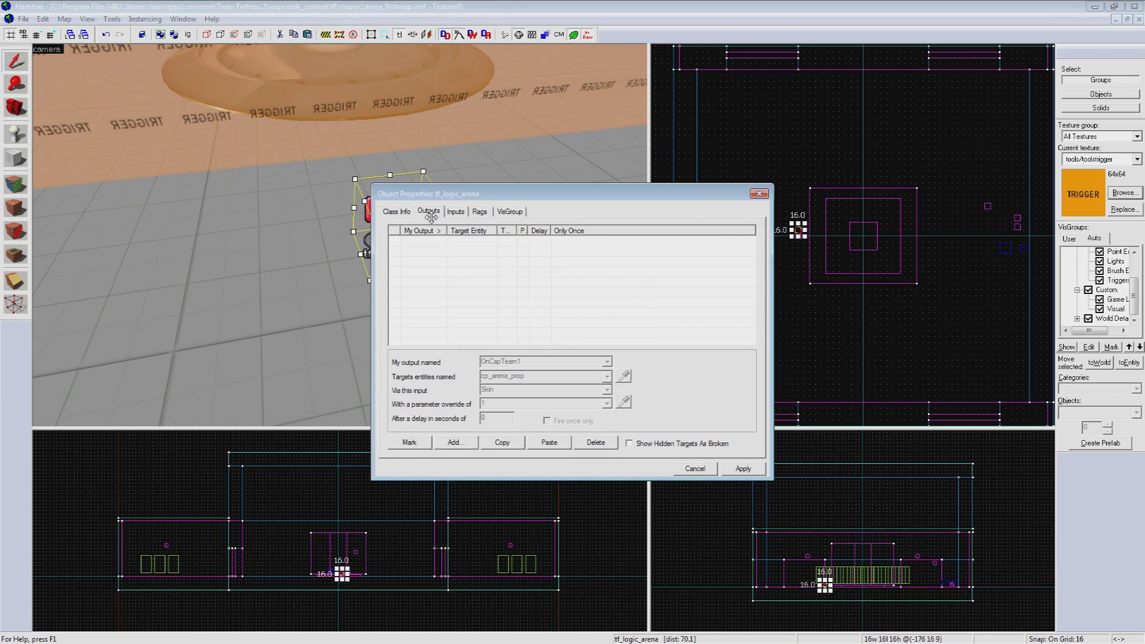
left_click(457, 443)
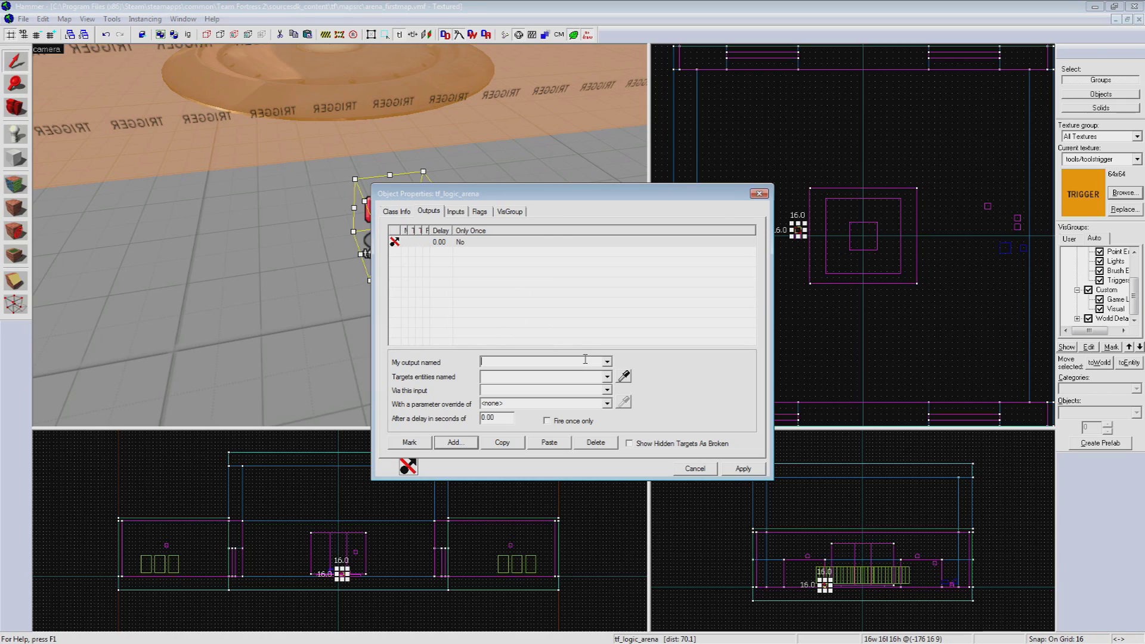
type("OnCapEnabled")
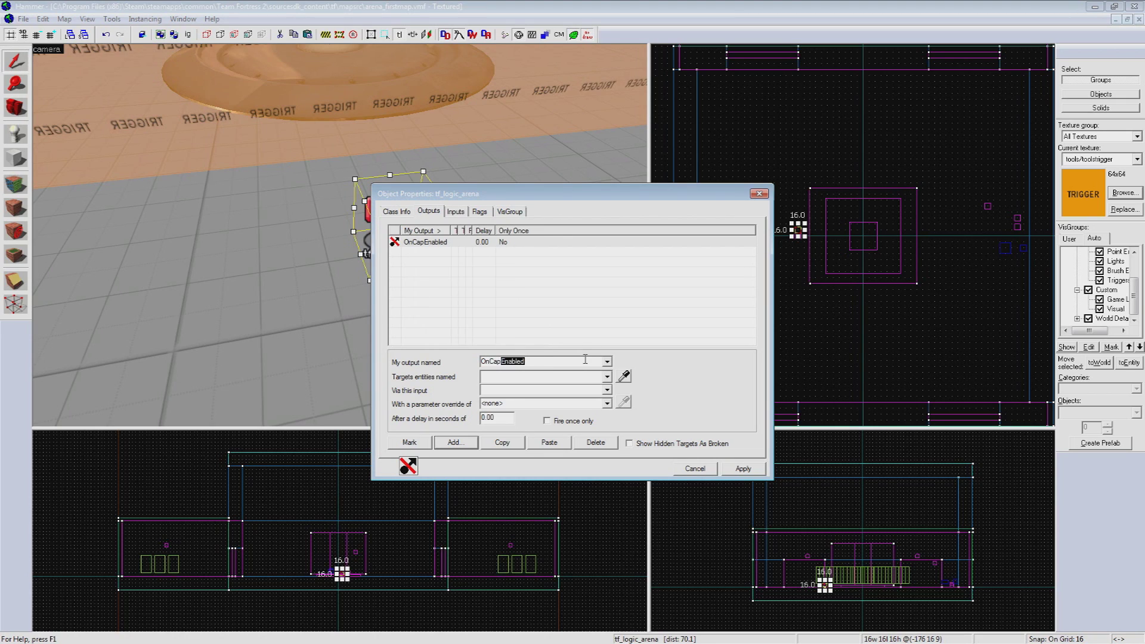
left_click(542, 377)
type("cp_arena")
key("Tab")
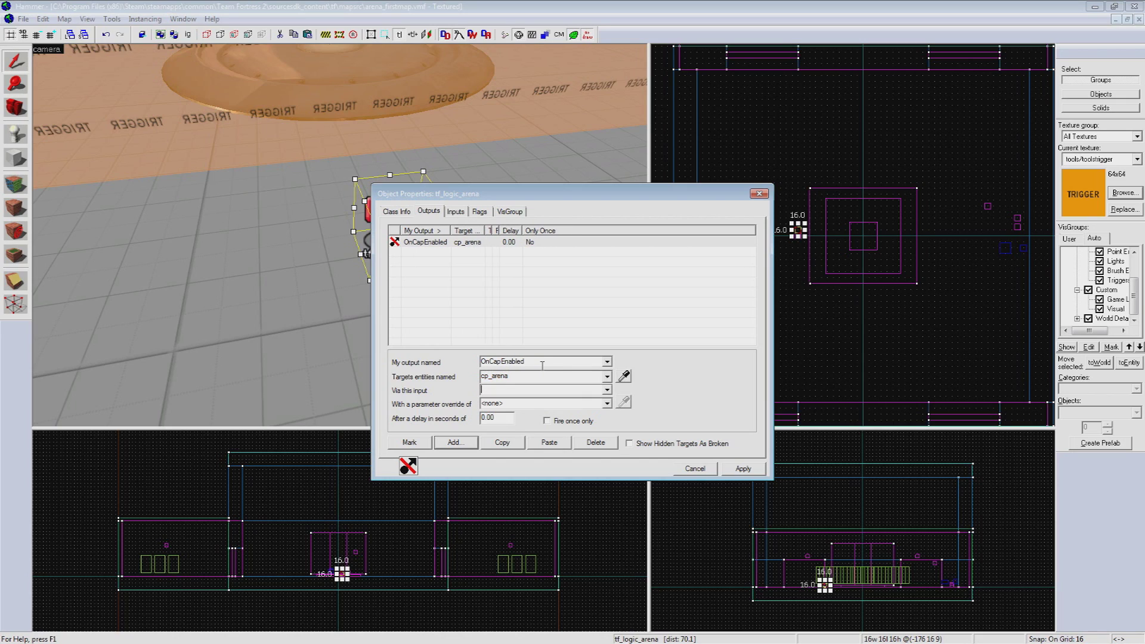
type("ShowModel")
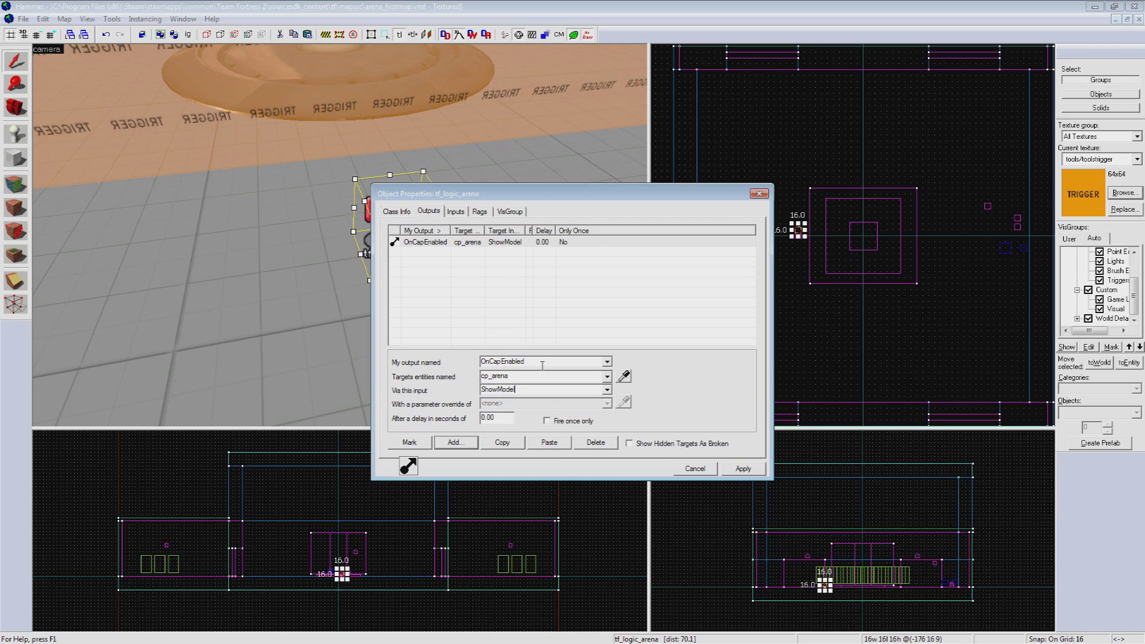
left_click(757, 469)
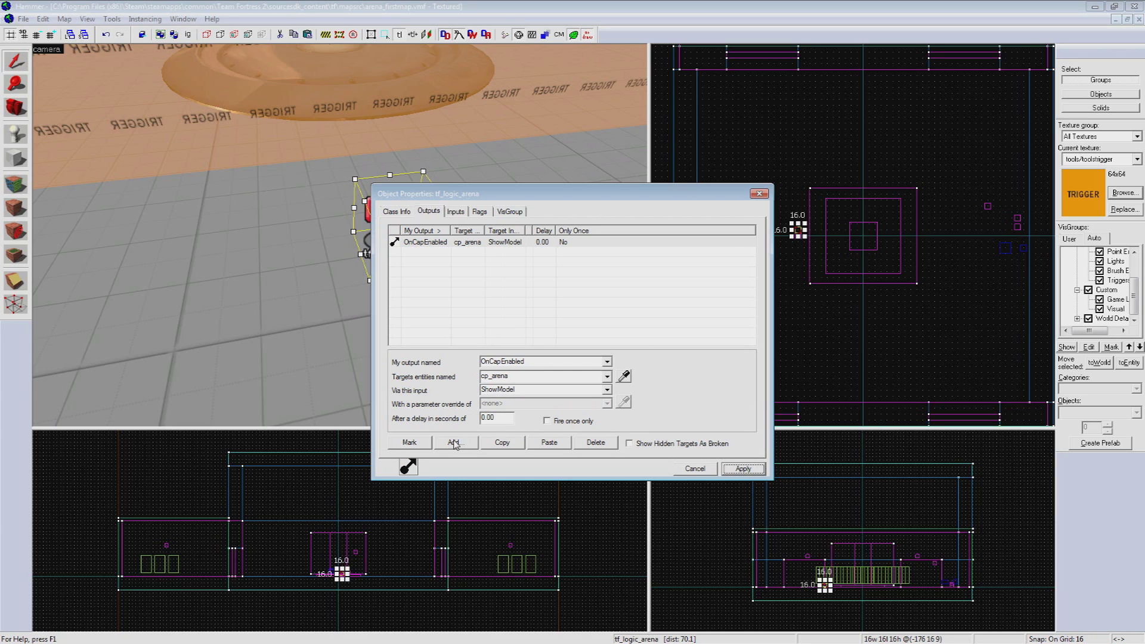
left_click(451, 18)
left_click(759, 194)
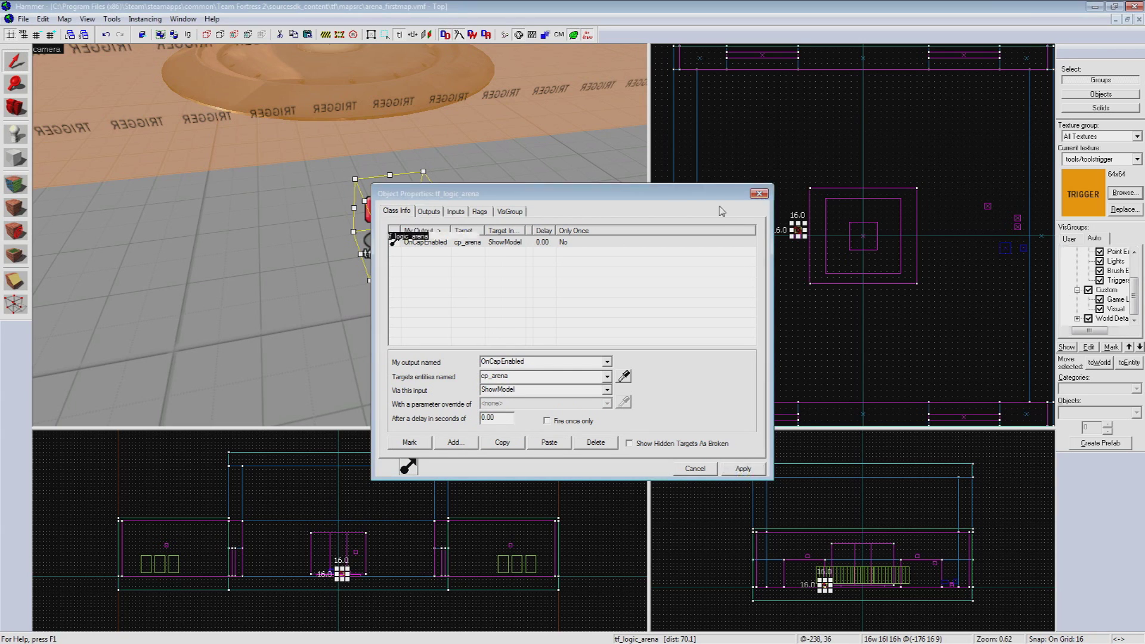
- Select the spawn doors on both sides of the arena and check their shared name in the object properties
key("z")
key("w")
key("z")
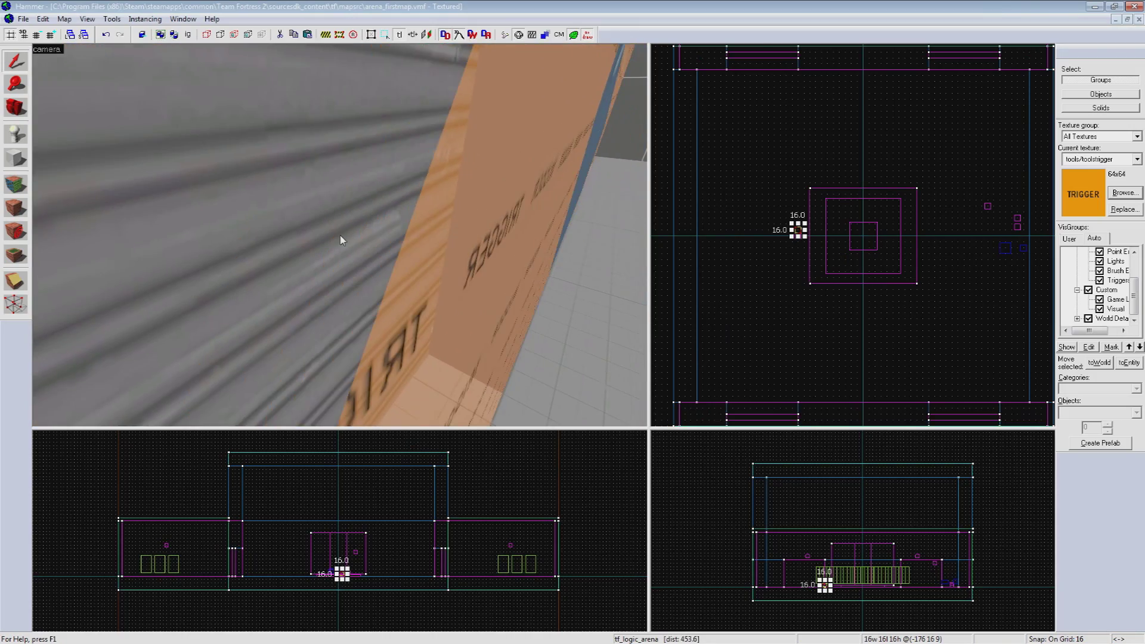
left_click(340, 235)
key("z")
key("w")
key("z")
left_click(340, 236, "ctrl")
key("z")
key("w")
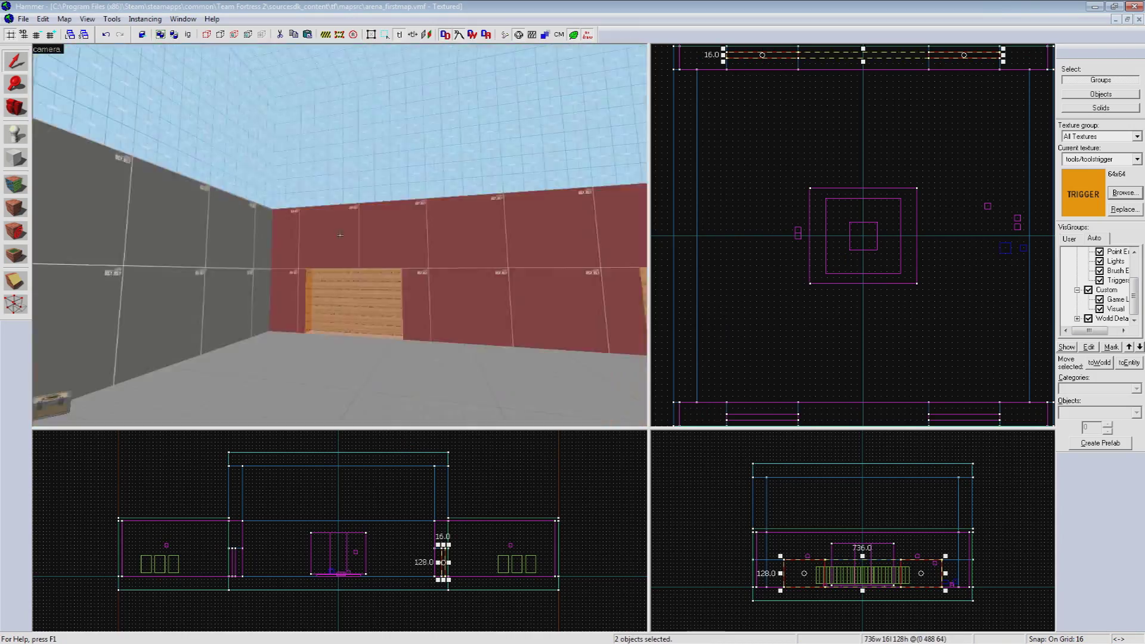
left_click(341, 235, "ctrl")
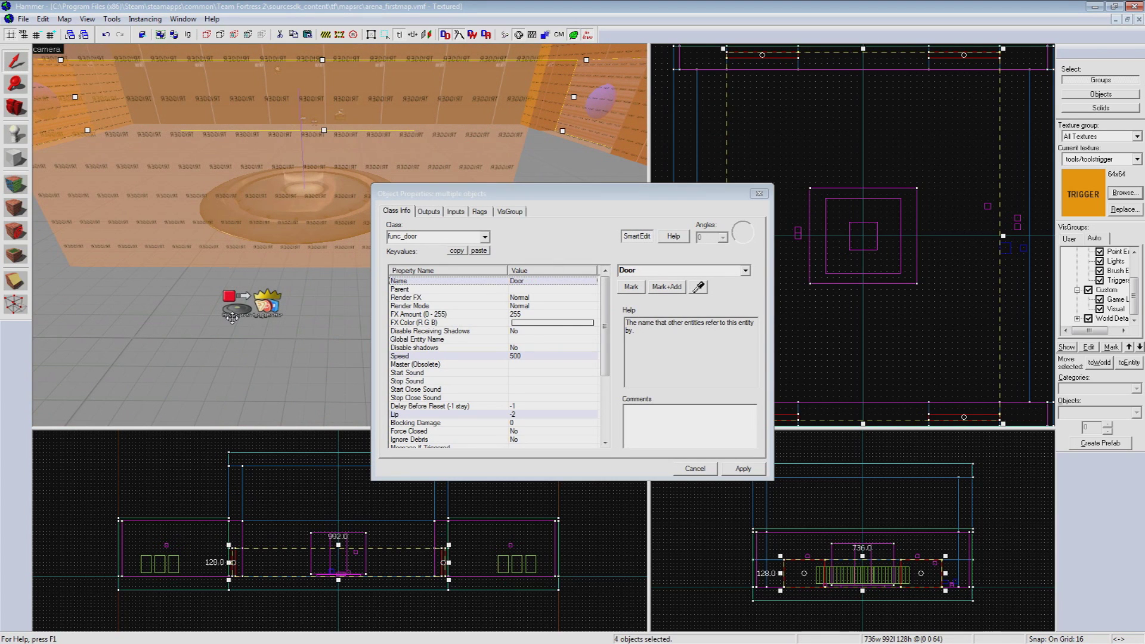
- Add an OnArenaRoundStart output to tf_logic_arena that sends Open to the entities named Door
left_click(234, 311)
left_click(432, 214)
left_click(455, 442)
type("OnArenaRoundStart")
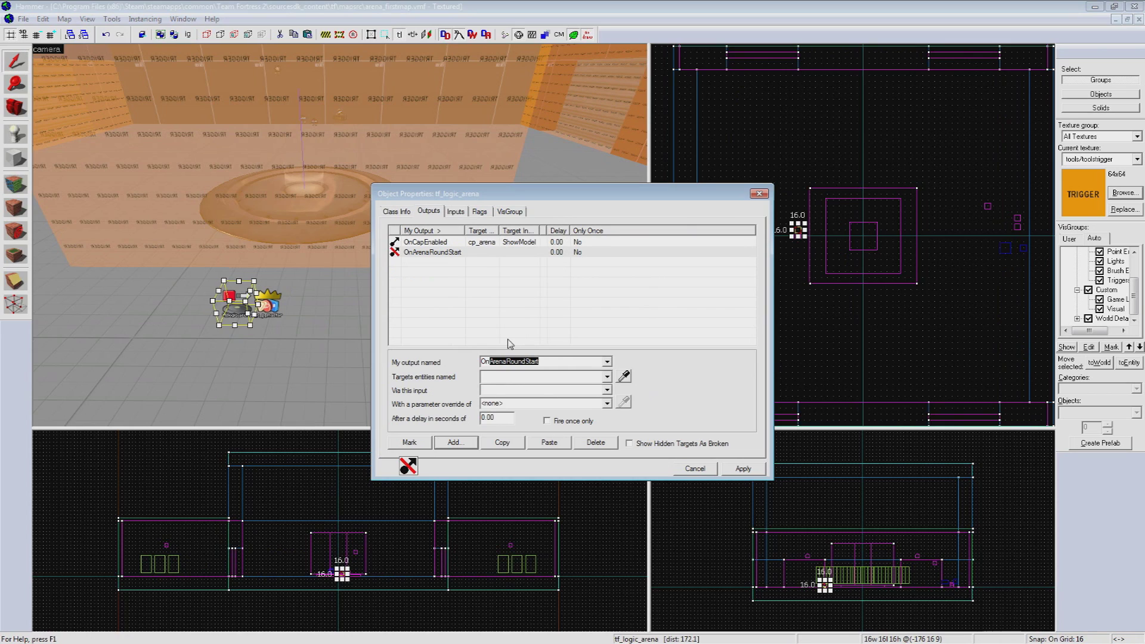
key("Tab")
type("Door")
key("Tab")
type("Open")
left_click(743, 469)
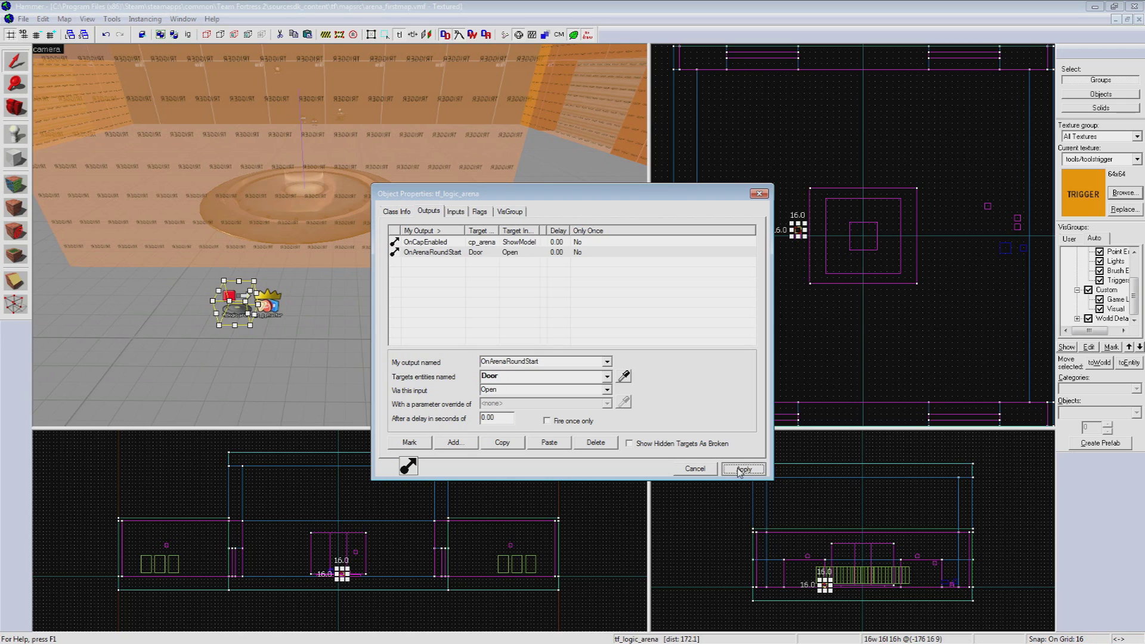
left_click(760, 193)
- Compile and run the map with normal BSP, fast VIS and fast RAD
left_click(23, 18)
left_click(66, 134)
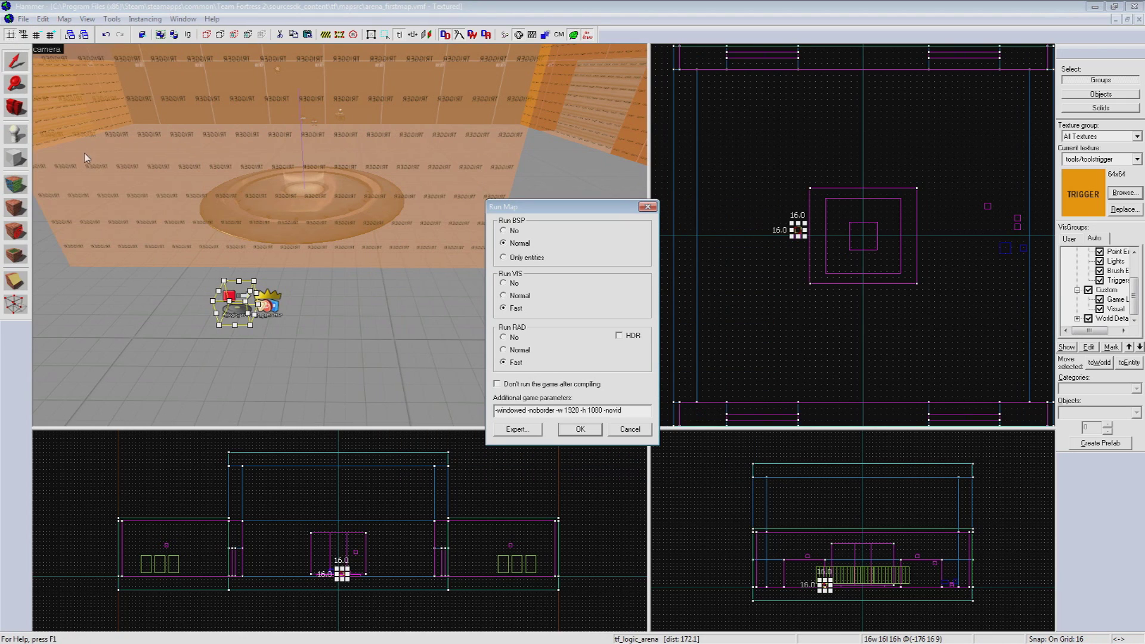
left_click(573, 430)
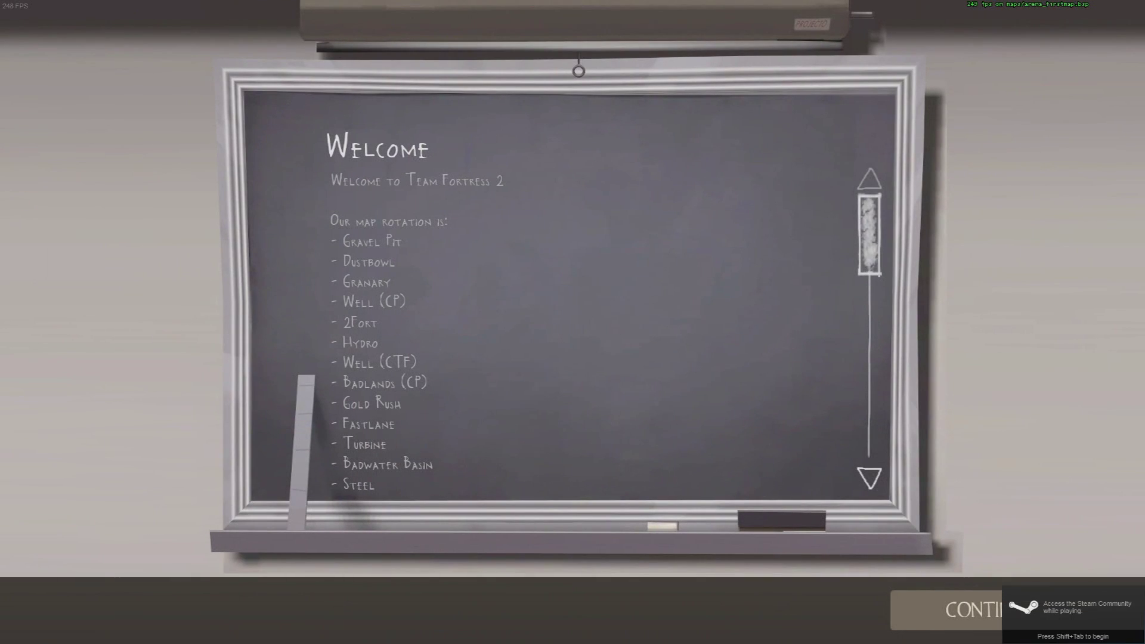
- Continue past the welcome and map briefing screens in Team Fortress 2, join the match and choose the Scout class
left_click(930, 602)
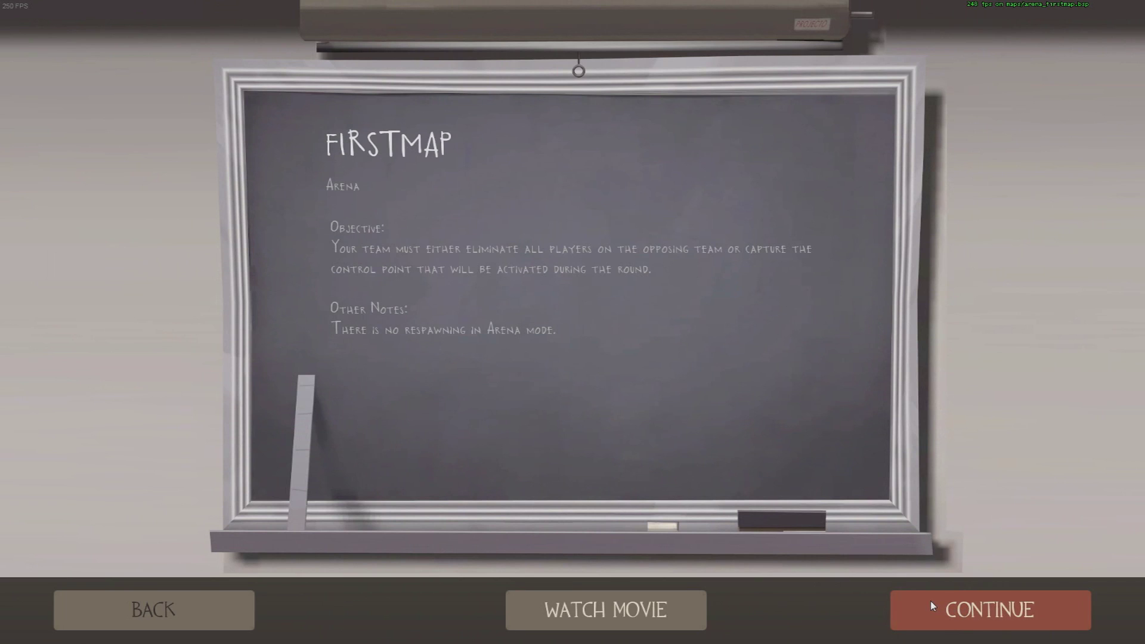
left_click(933, 603)
left_click(325, 349)
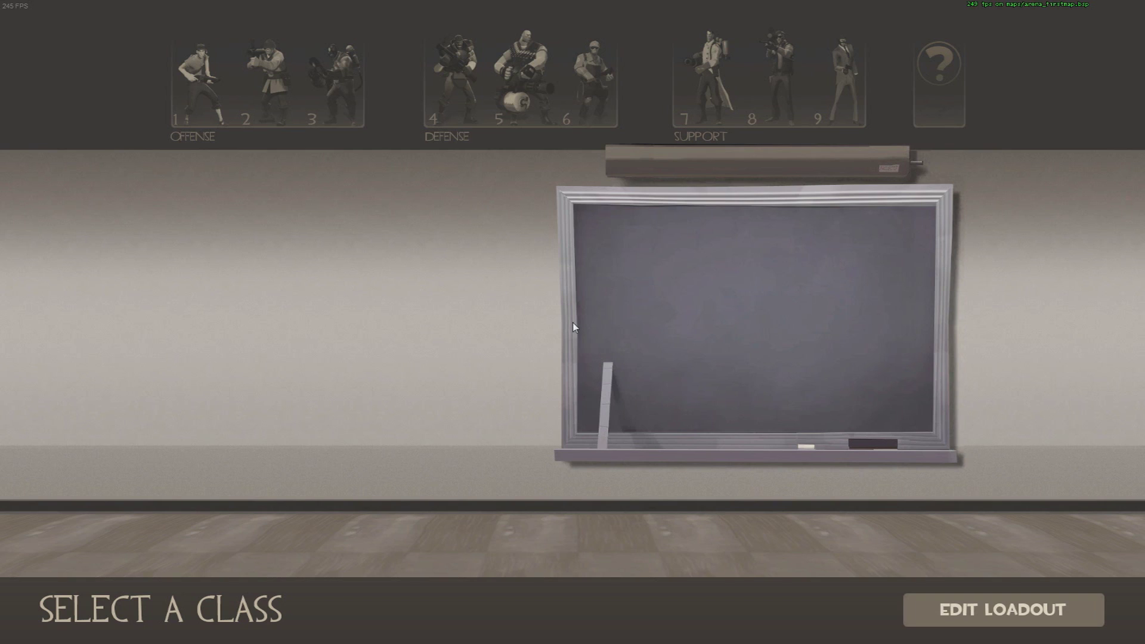
left_click(220, 106)
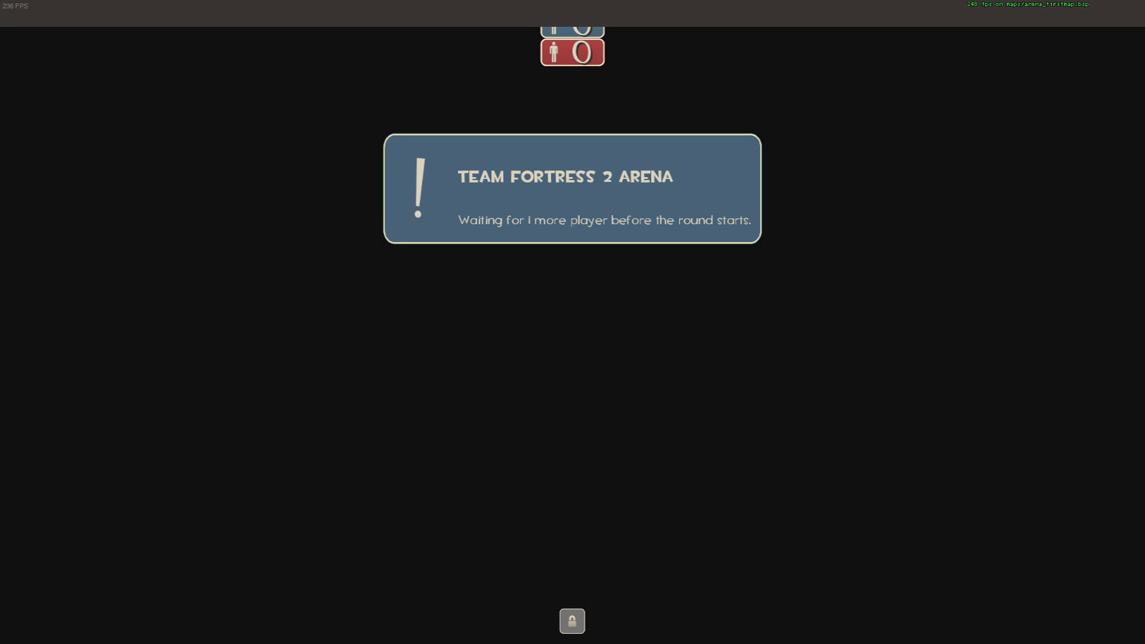
- Enable cheats with sv_cheats 1 and spawn an opponent with the bot command in the console, then return to the game
key("grave")
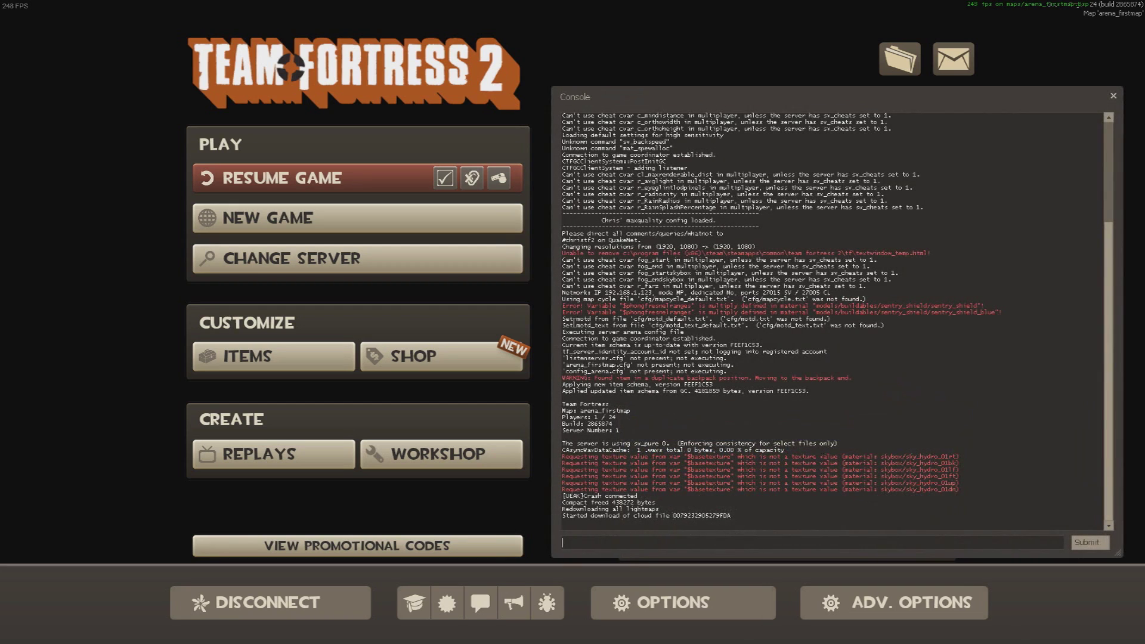
type("sv_cheats 1")
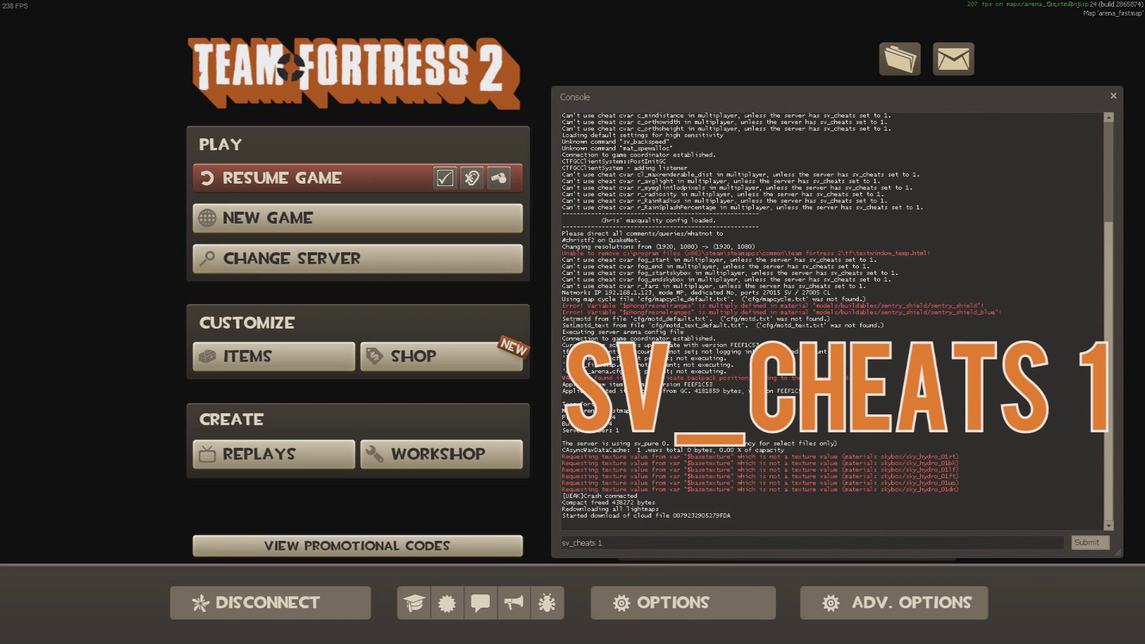
key("Return")
type("bot")
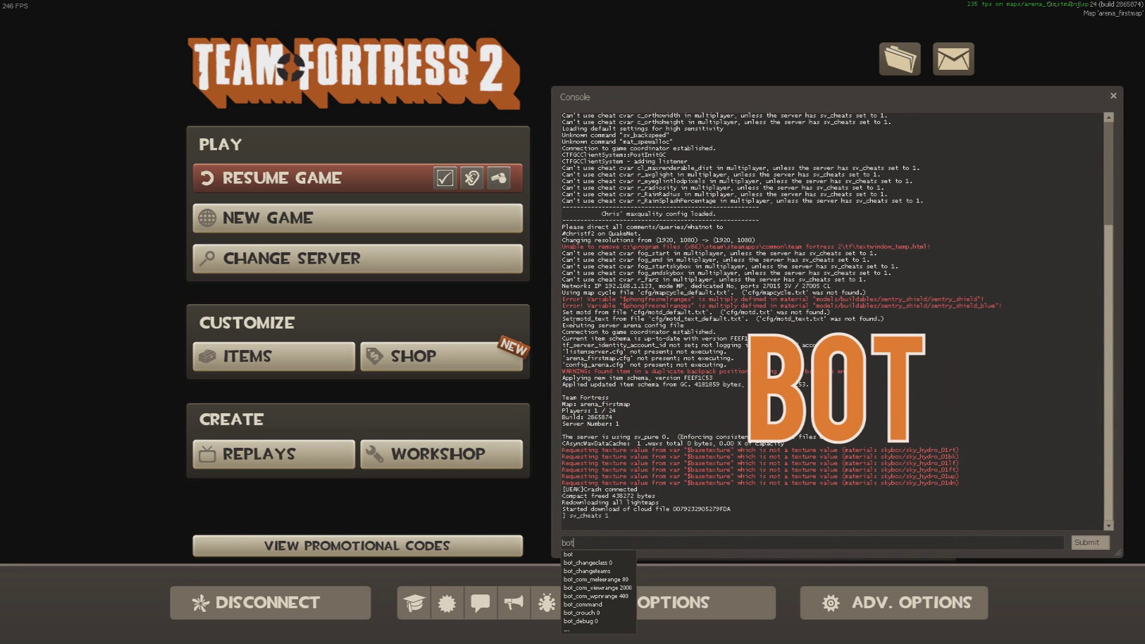
key("Return")
key("Escape")
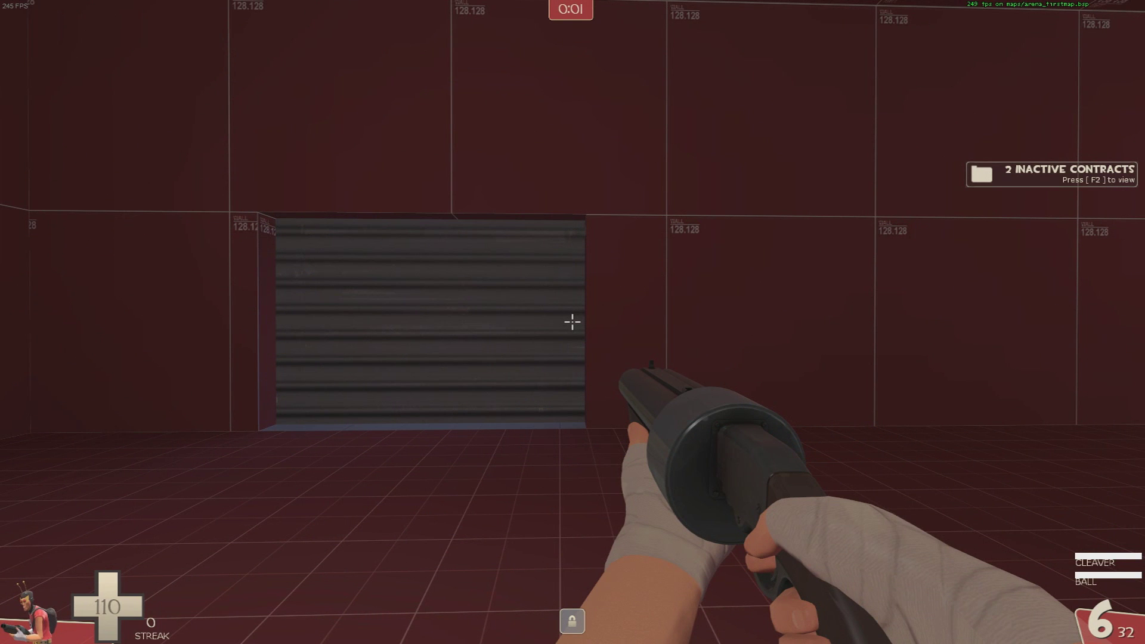
- Playtest an arena round by leaving the red spawn, crossing into the blue spawn room and killing the bot
key("w")
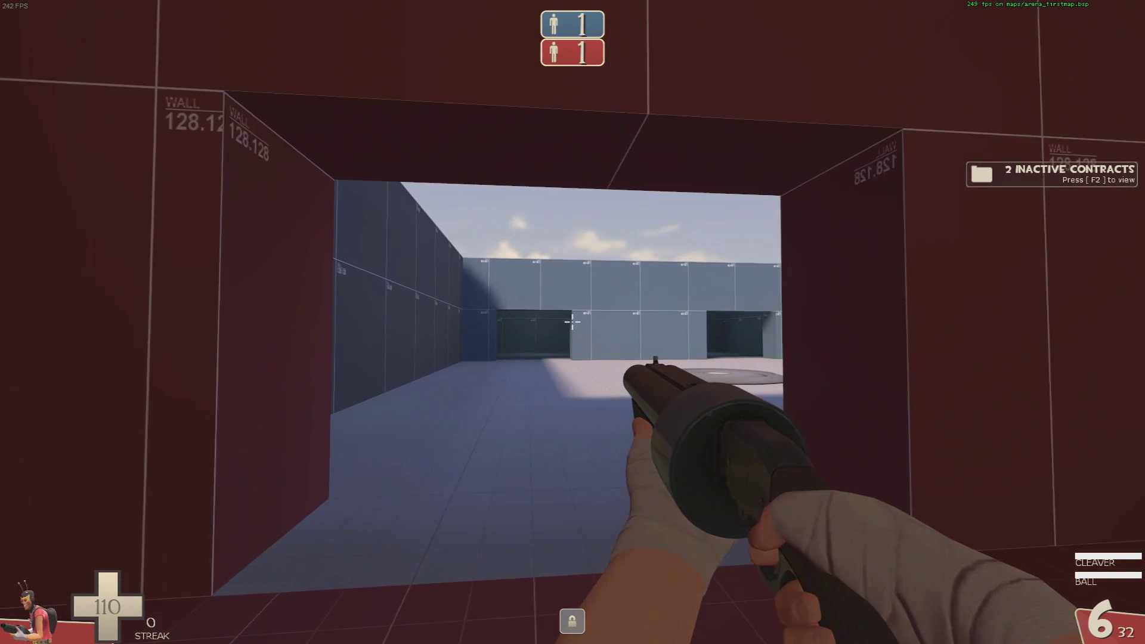
key("w")
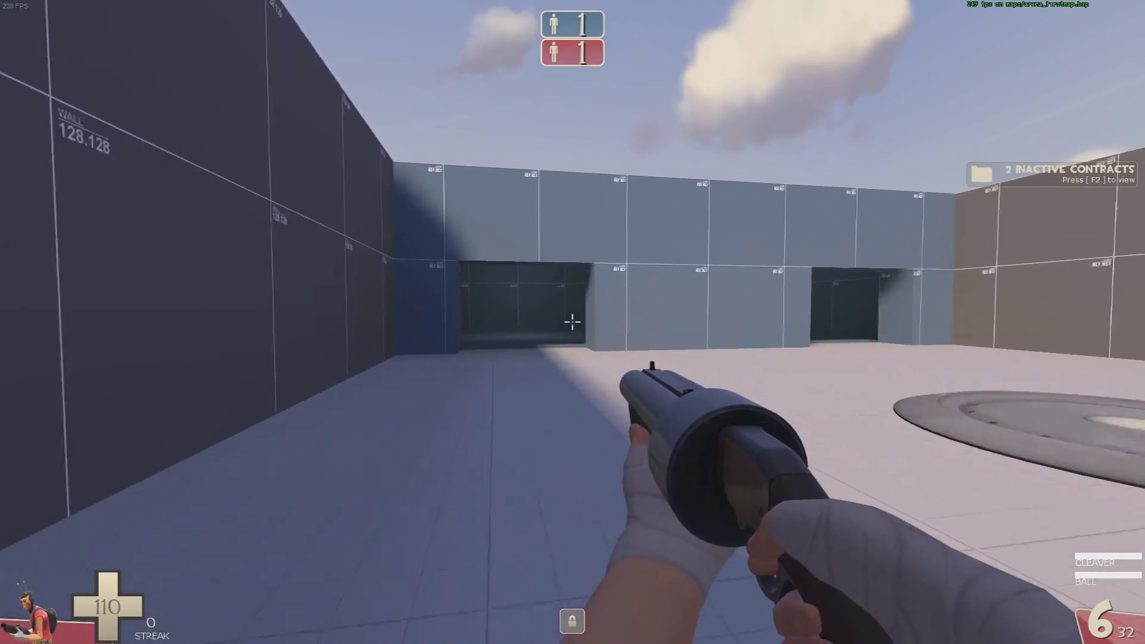
key("w")
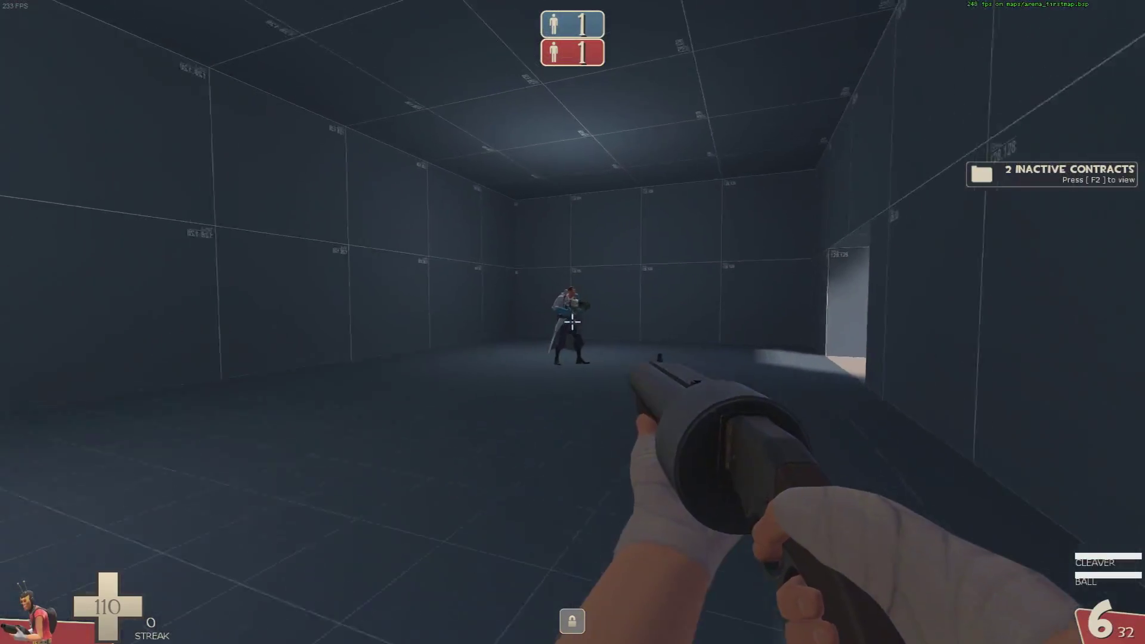
left_click(573, 322)
key("3")
right_click(573, 322)
key("g")
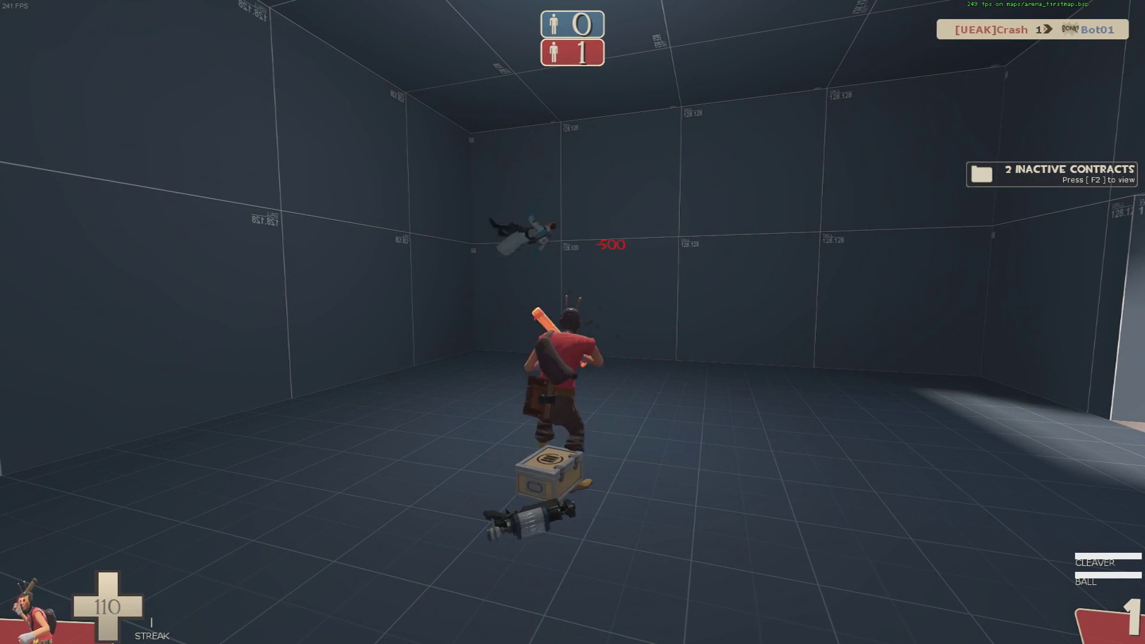
key("g")
key("1")
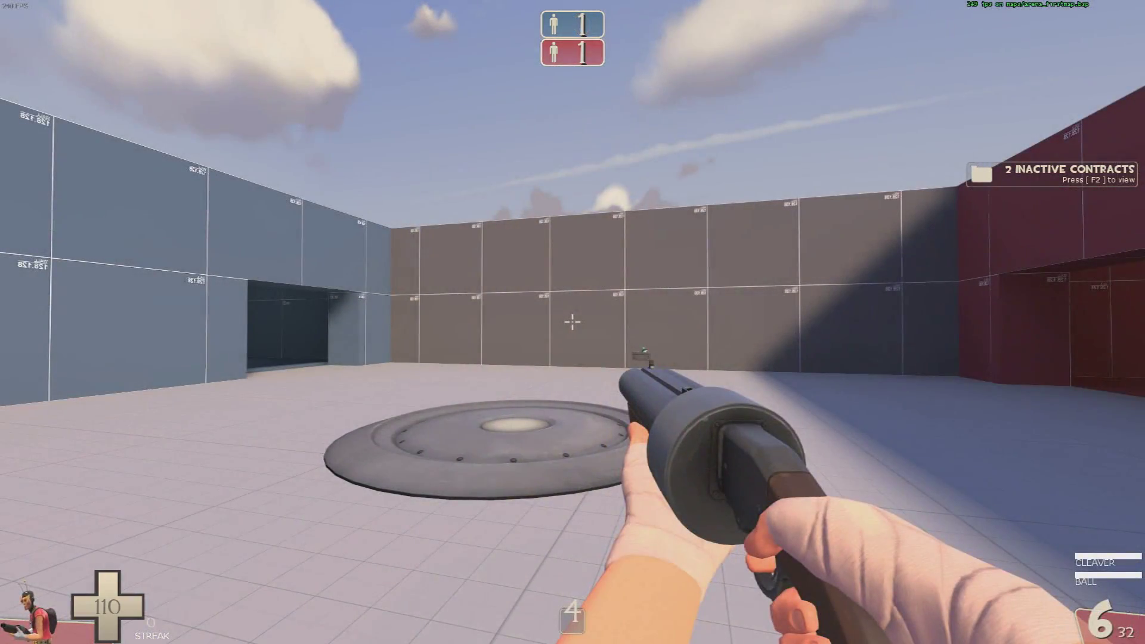
- Playtest capturing the central control point for the red team and taunt on it
key("w")
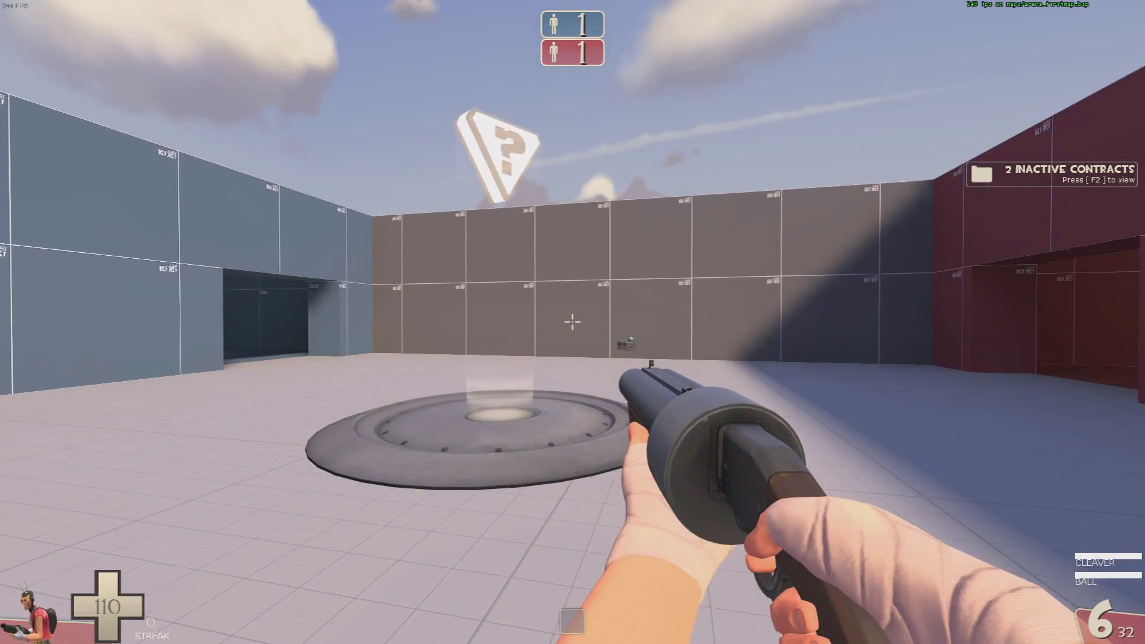
key("g")
key("1")
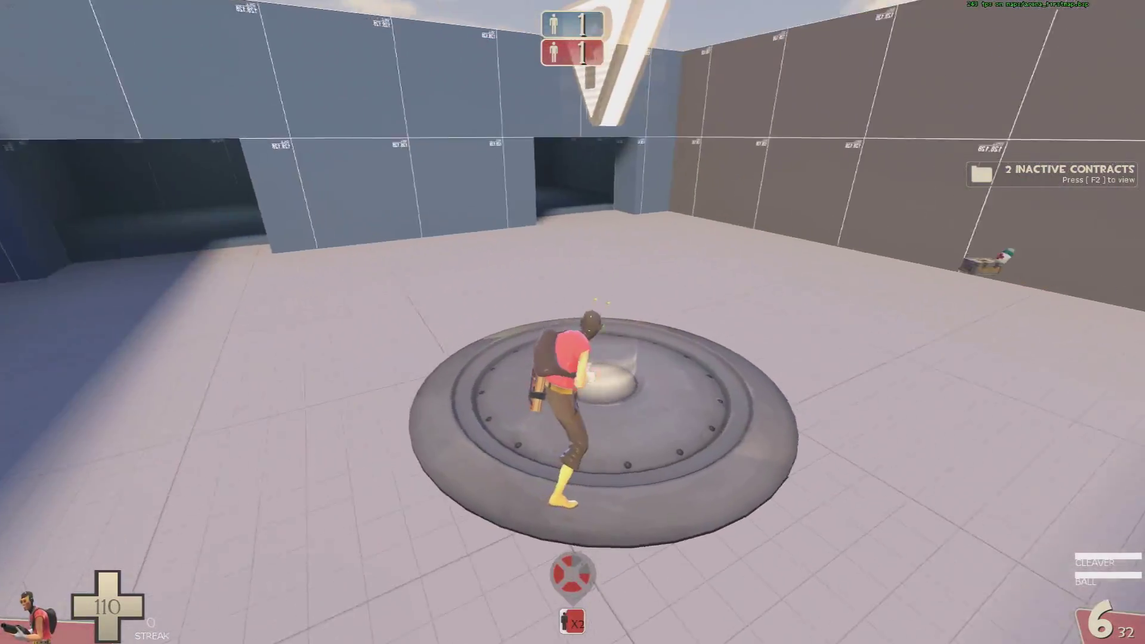
key("g")
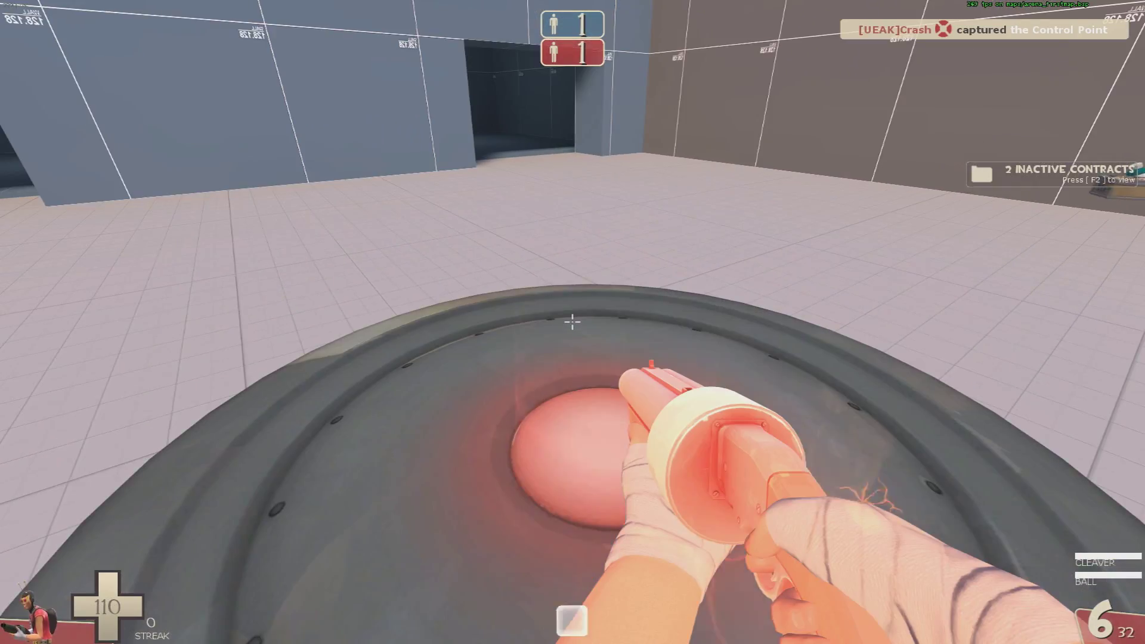
key("s")
key("g")
key("1")
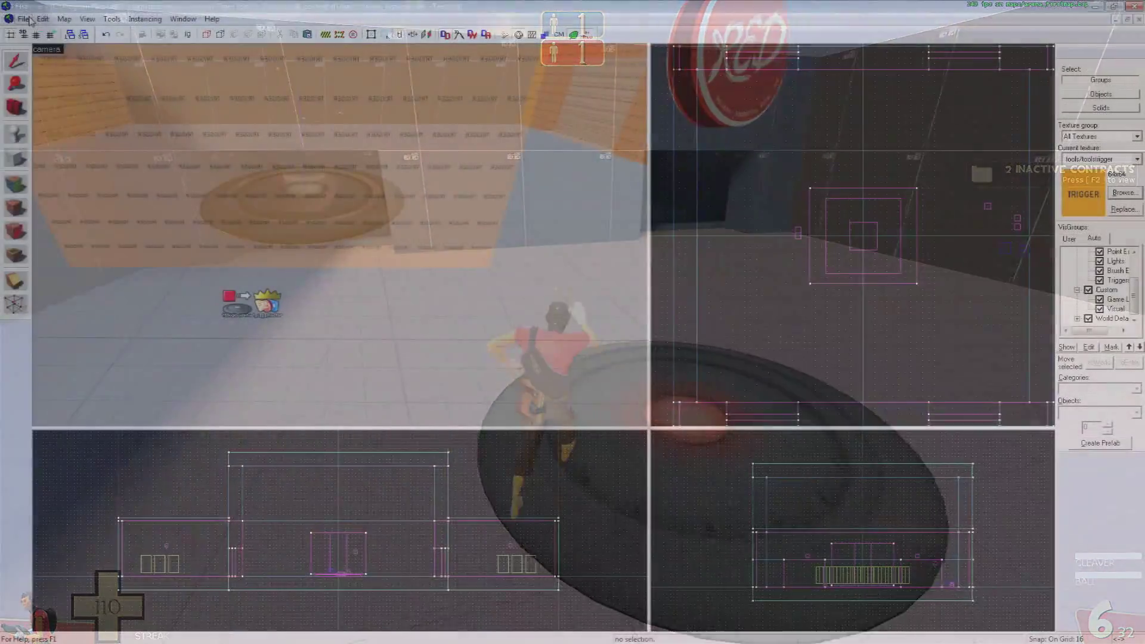
- Switch to Hammer, open first_room.vmf and save it as koth_firstmap
left_click(24, 19)
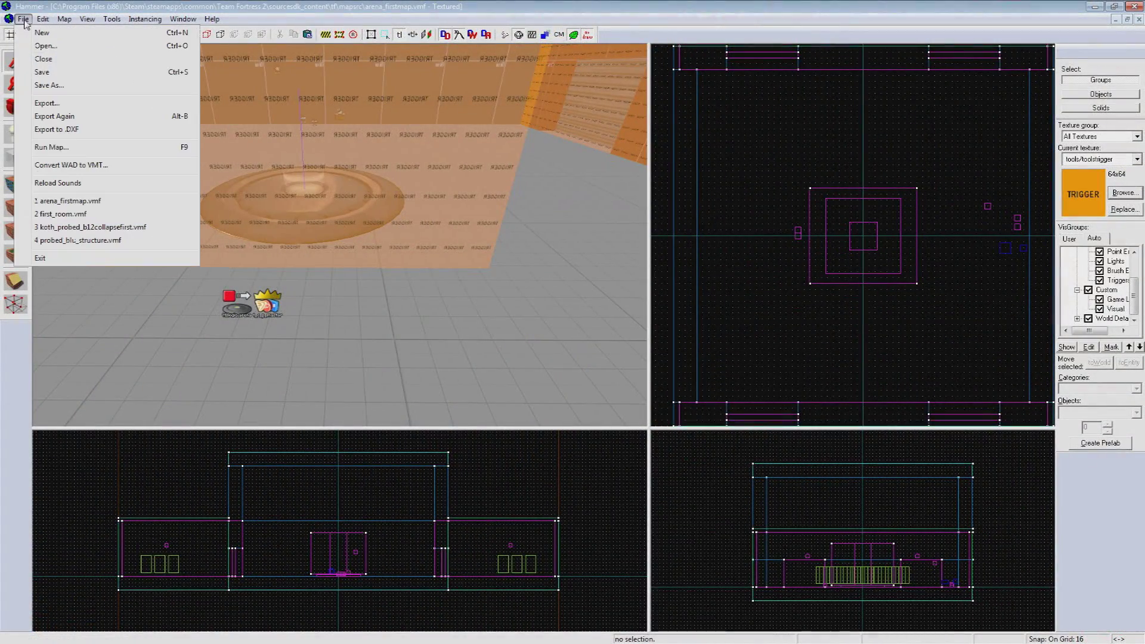
left_click(46, 46)
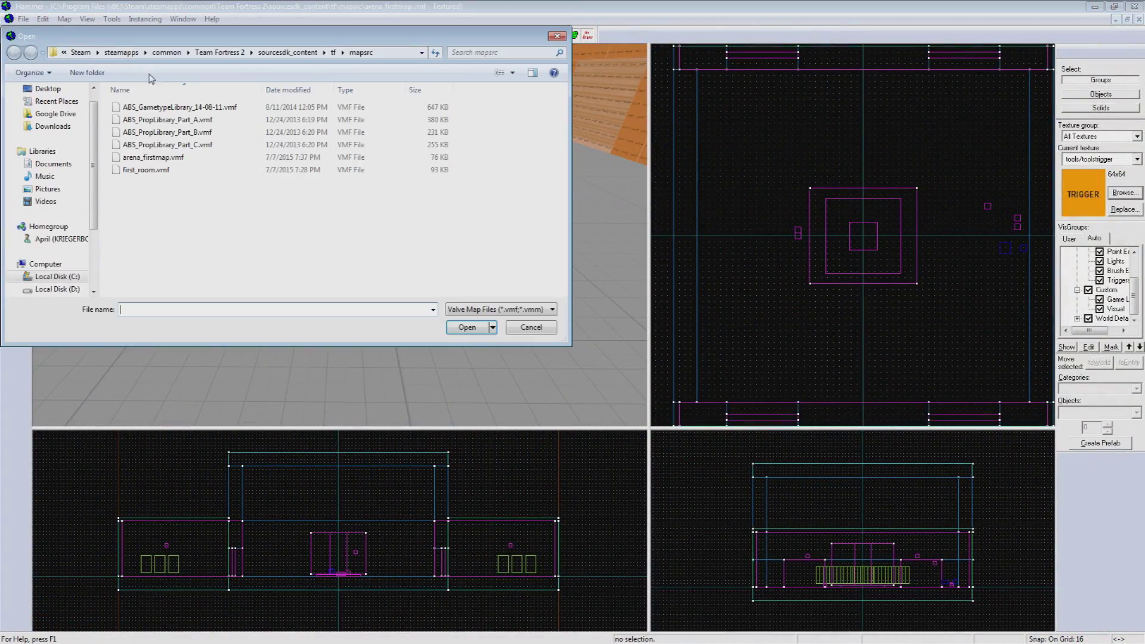
double_click(153, 172)
left_click(23, 19)
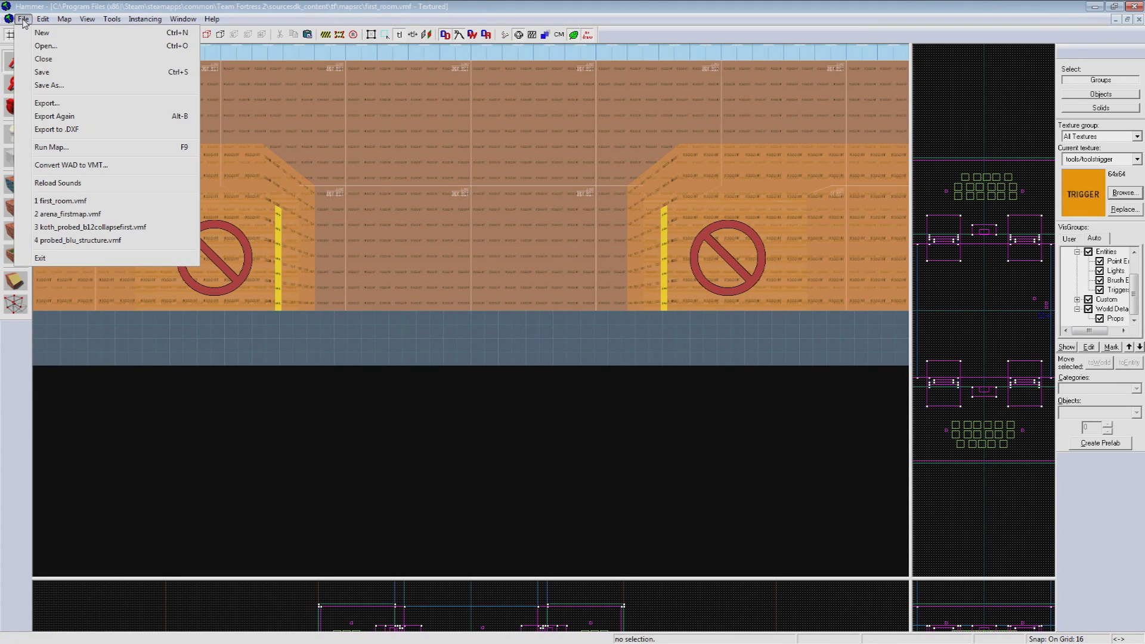
left_click(66, 92)
type("k")
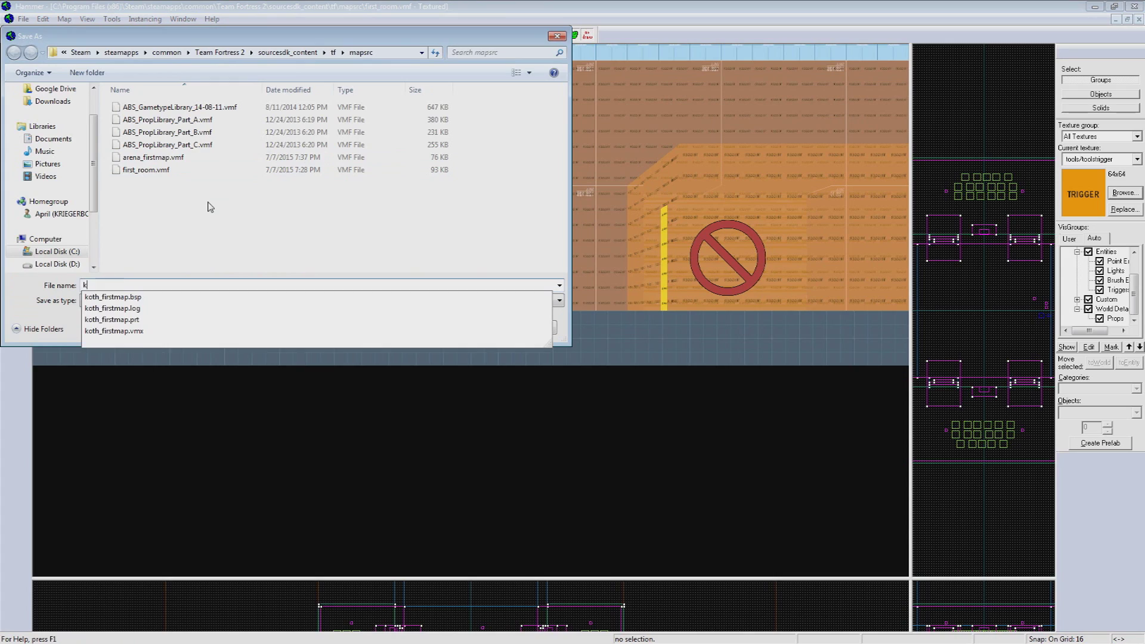
type("oth_firstmap")
key("Return")
- Resize the viewports so the 2D views show the whole map layout beside the camera view
key("z")
key("w")
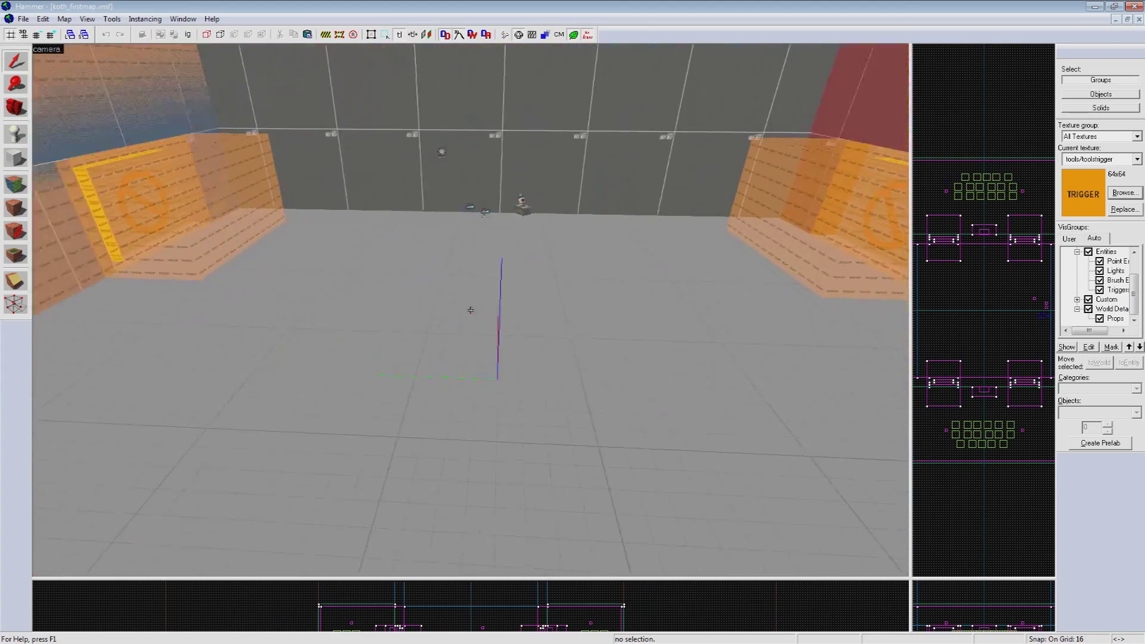
key("w")
key("z")
left_click(16, 135)
key("z")
key("s")
key("z")
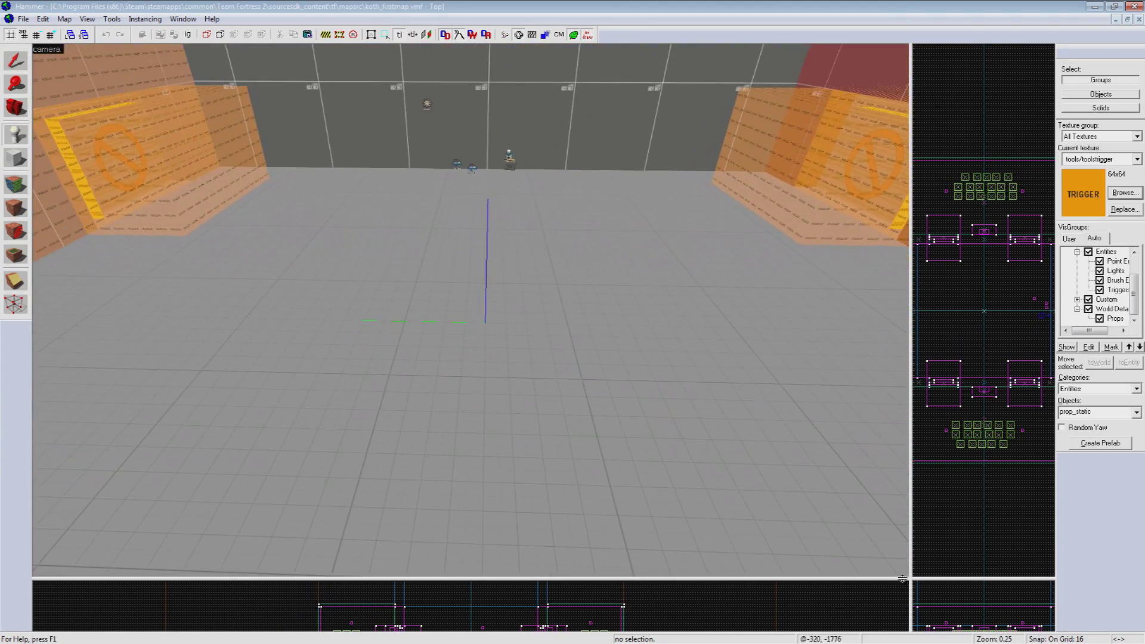
left_click_drag(910, 578, 708, 445)
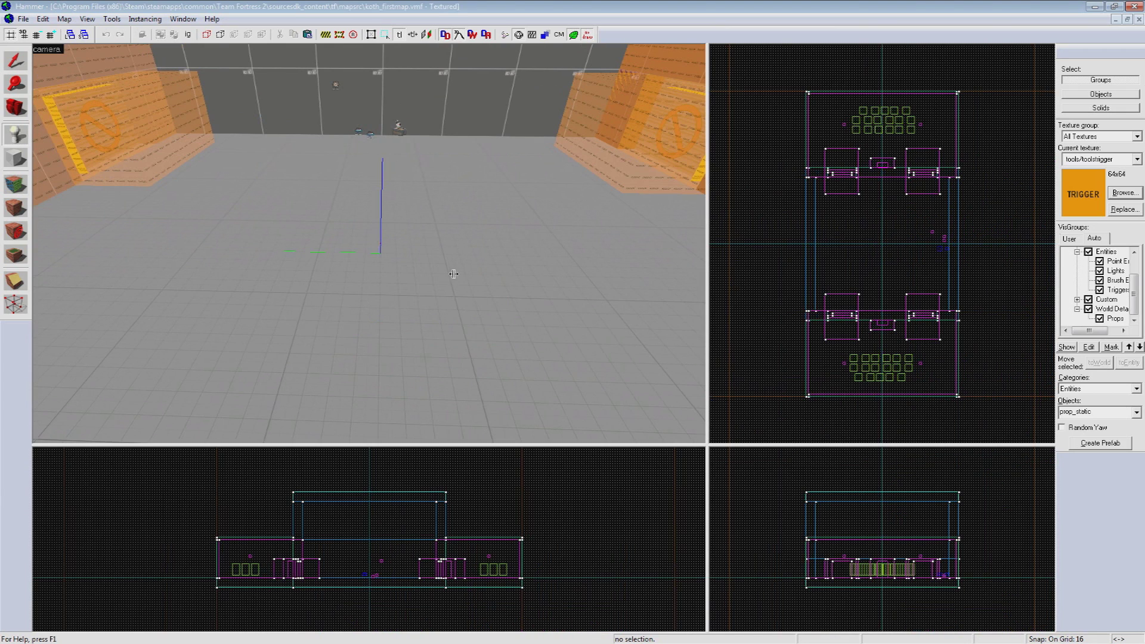
- Place a point entity near the middle of the arena floor and set its class to tf_logic_koth
key("z")
key("w")
scroll(370, 244, "up", 1)
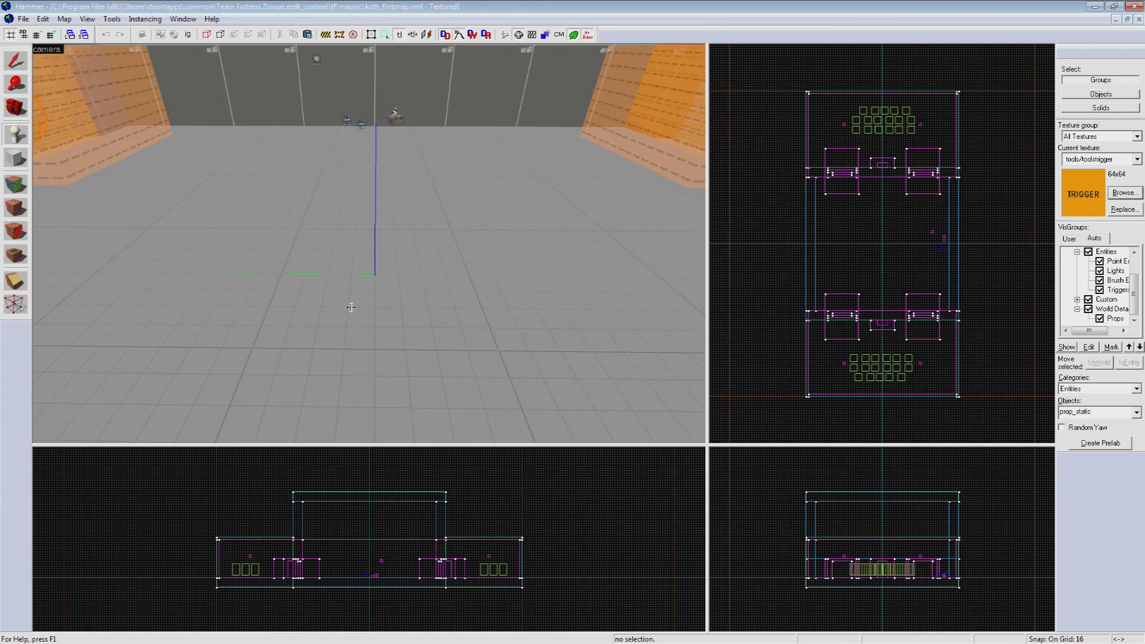
key("z")
key("s")
key("w")
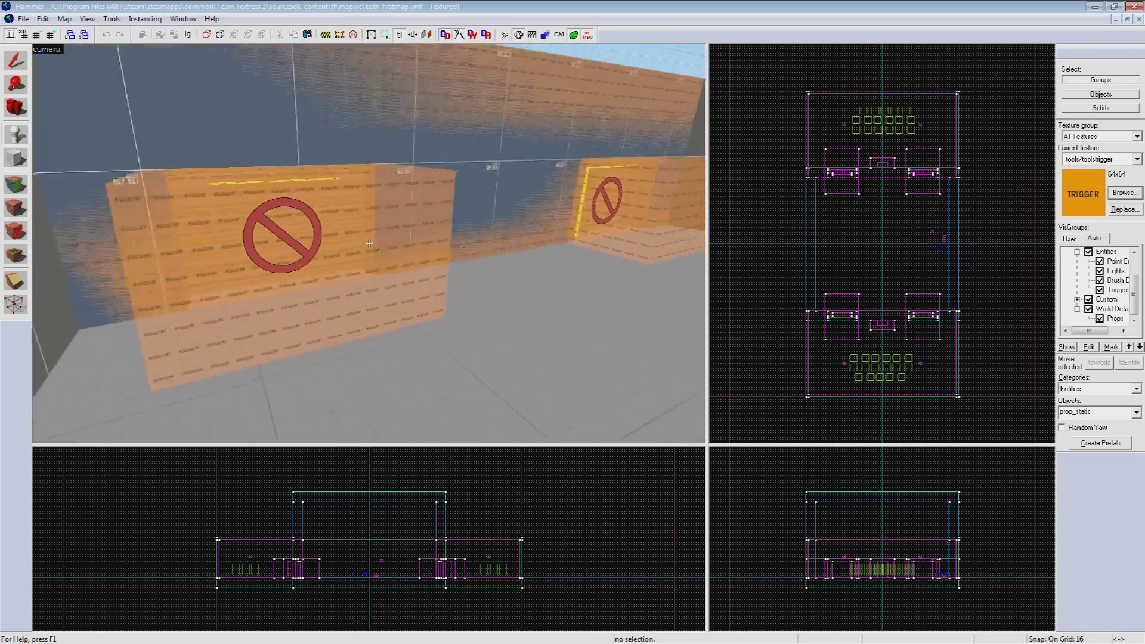
key("w")
key("s")
scroll(369, 244, "up", 1)
left_click(16, 60)
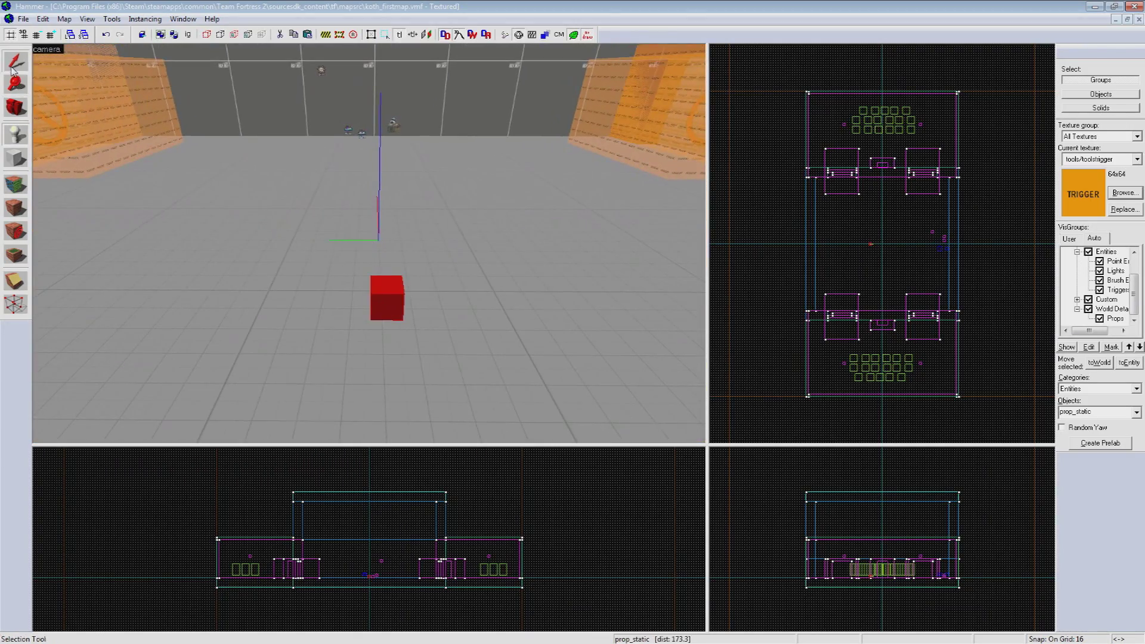
double_click(388, 298)
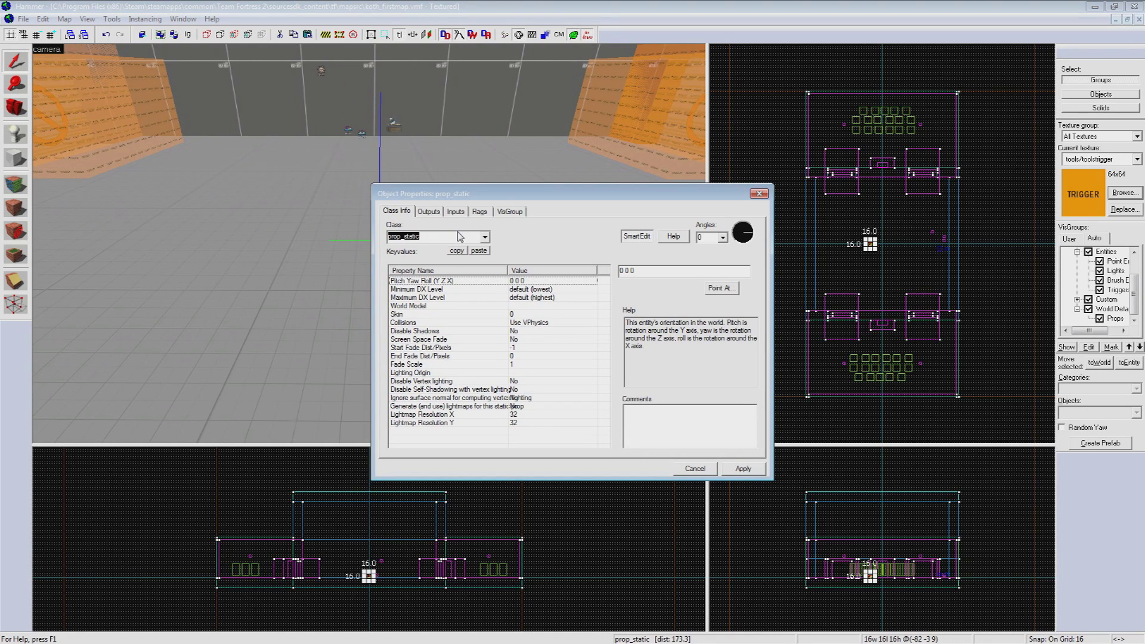
type("tf_logic_koth")
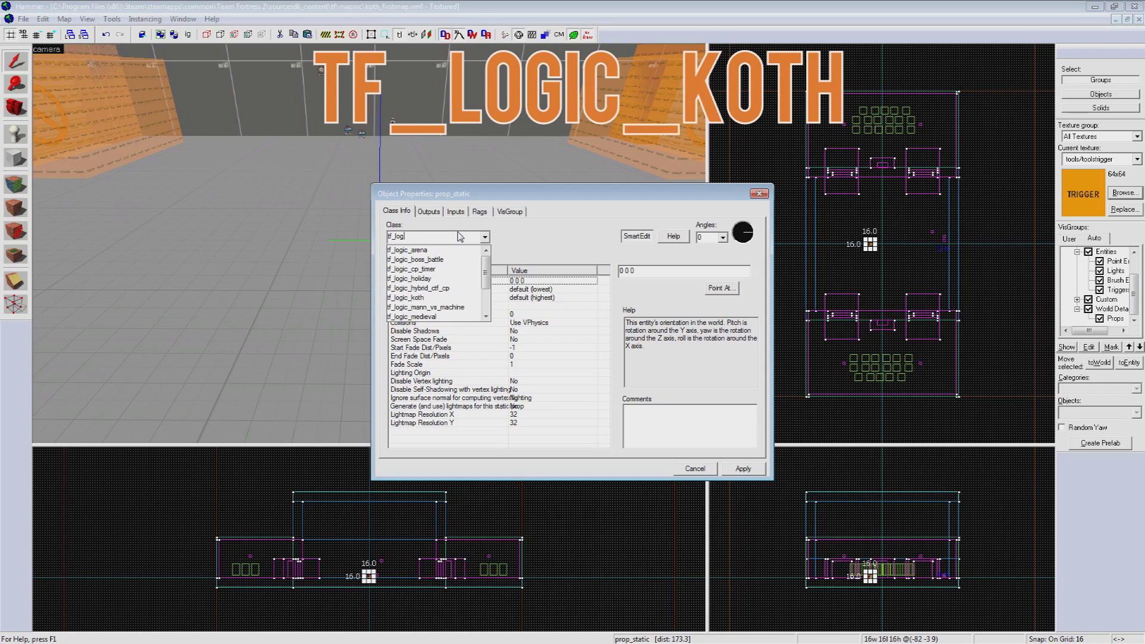
key("Return")
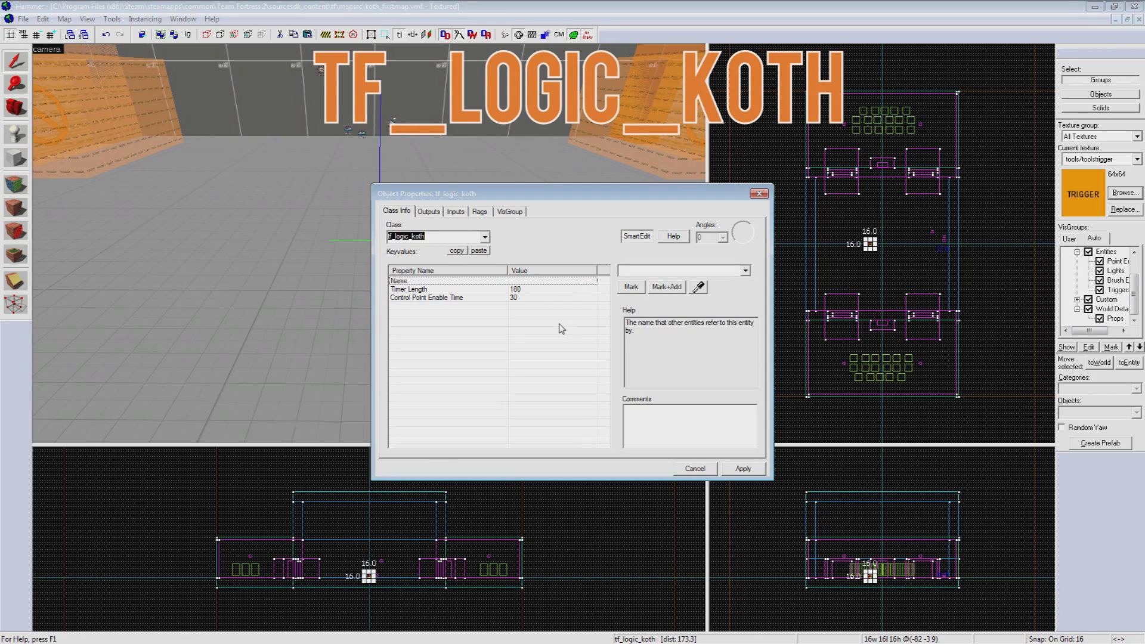
- Check the tf_logic_koth entity's timer length and control point enable time, and move the entity across the floor away from the map's centre
left_click(539, 290)
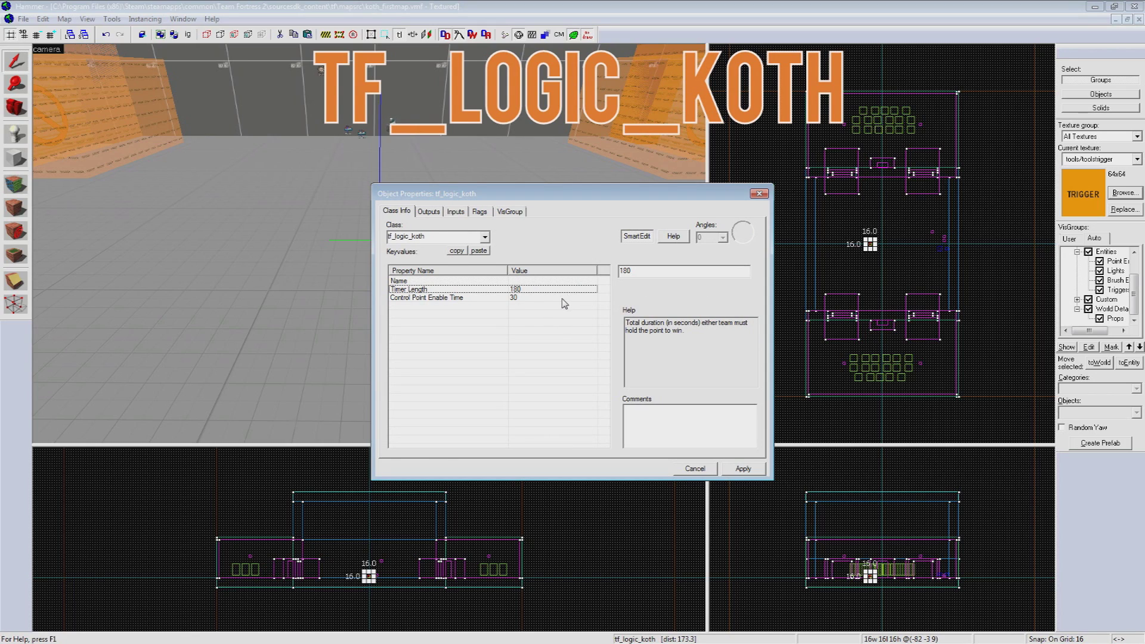
left_click(568, 298)
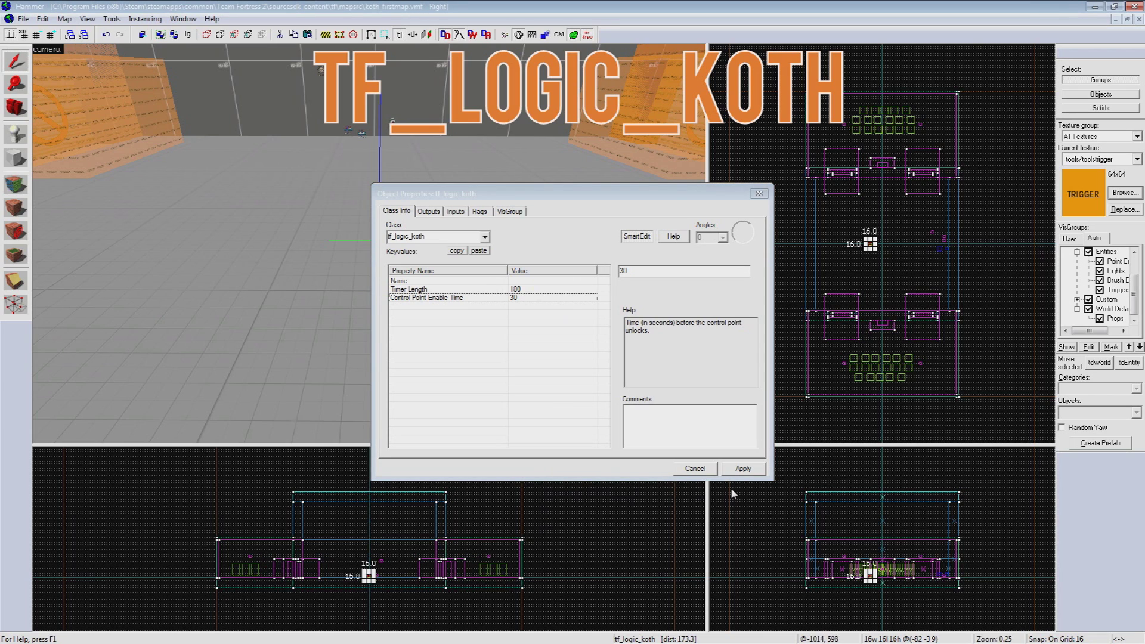
key("z")
key("s")
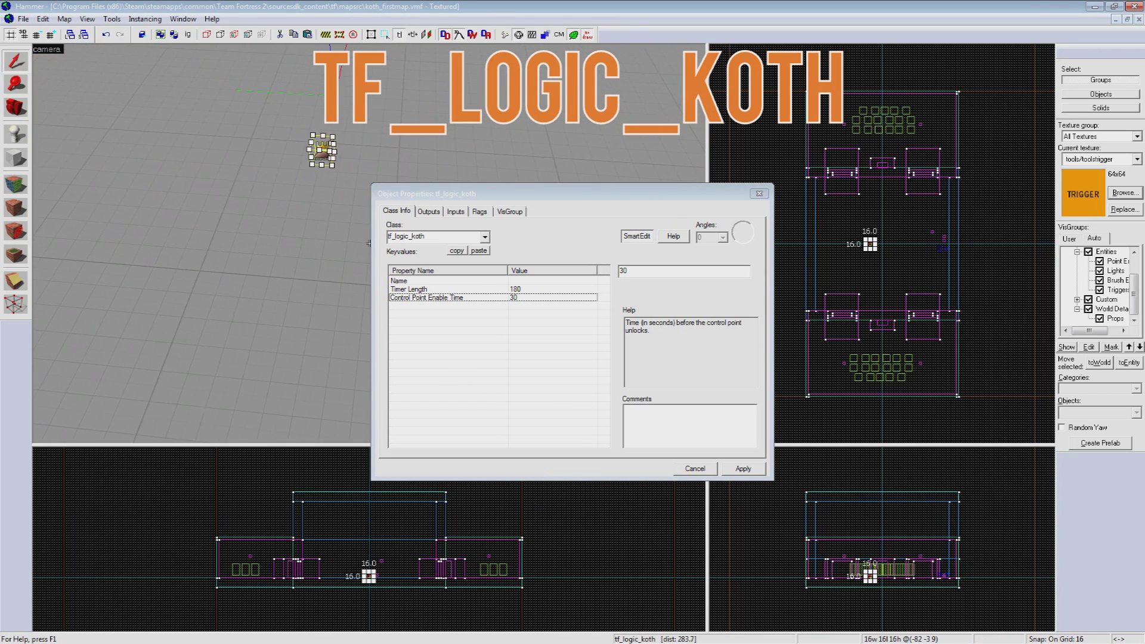
key("z")
left_click_drag(309, 230, 218, 312)
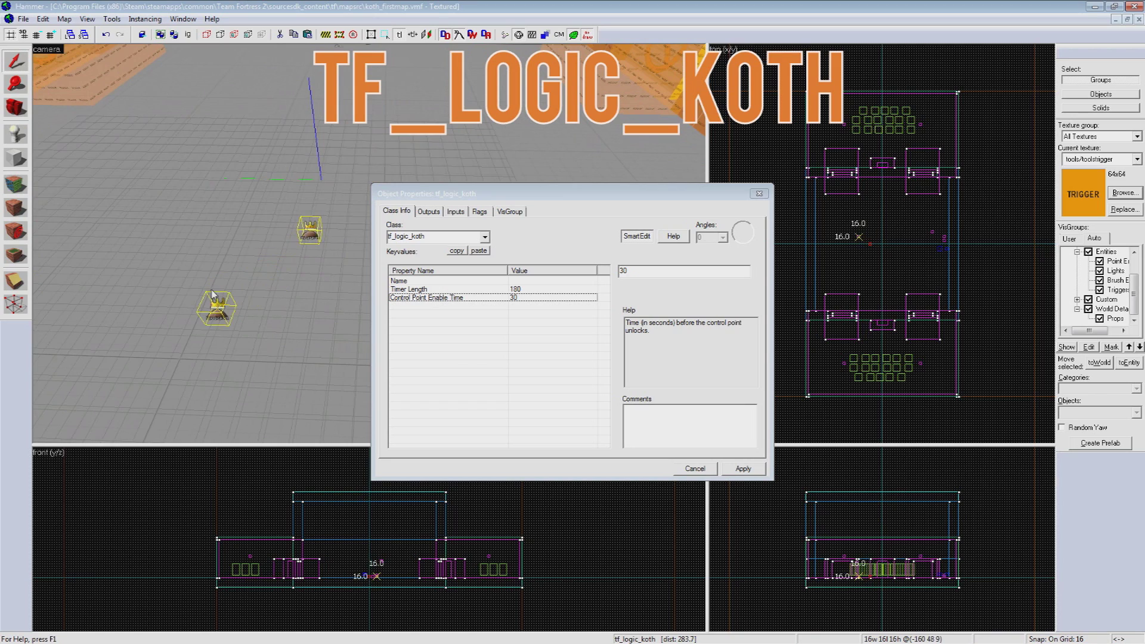
- Place a second entity beside the tf_logic_koth entity and set its class to team_control_point_master
key("shift+e")
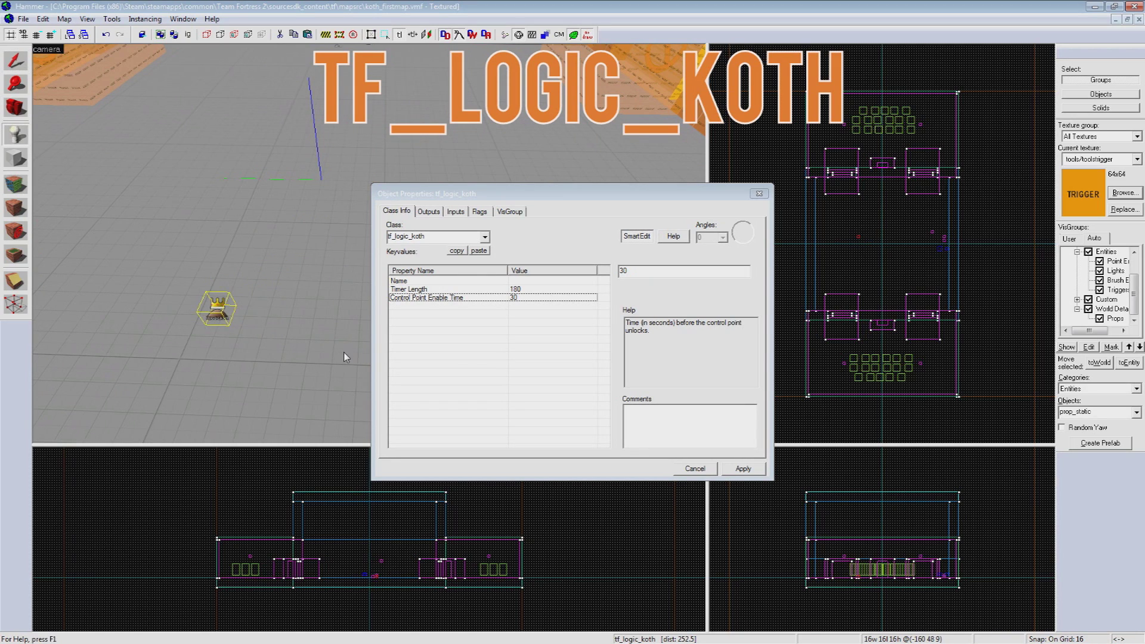
left_click(263, 318)
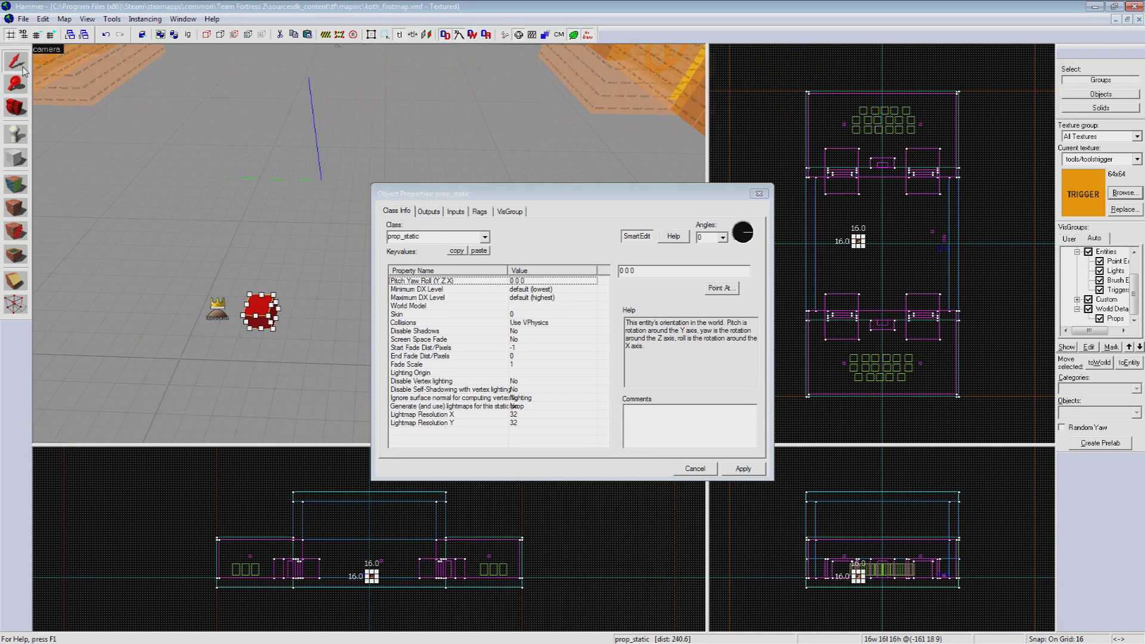
left_click(433, 237)
type("team_")
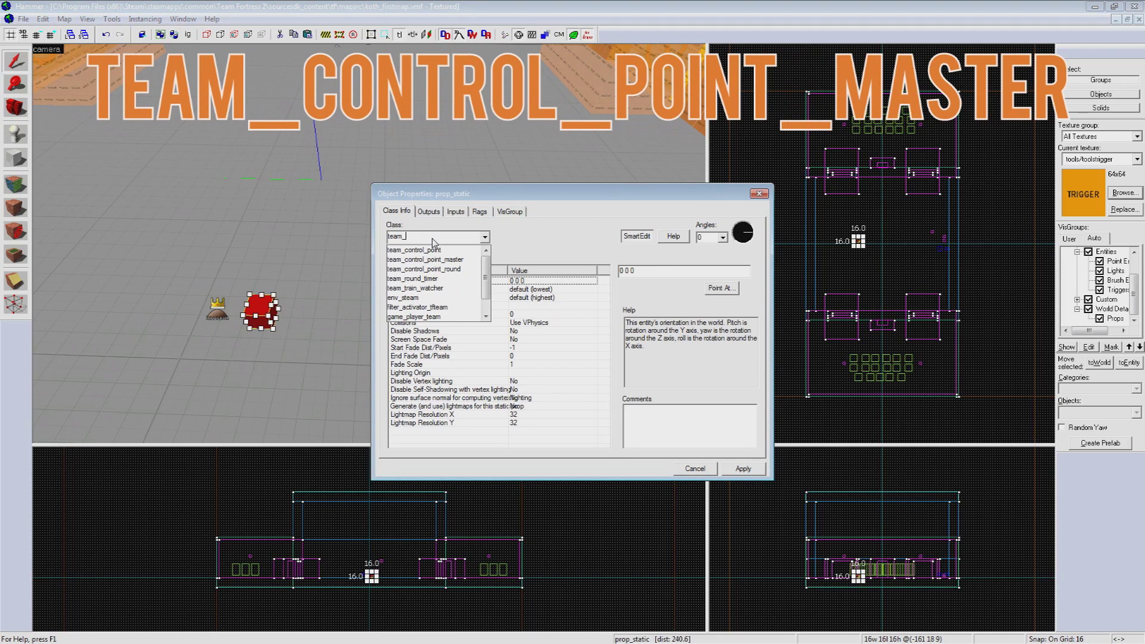
type("control")
key("Down")
key("Down")
key("Return")
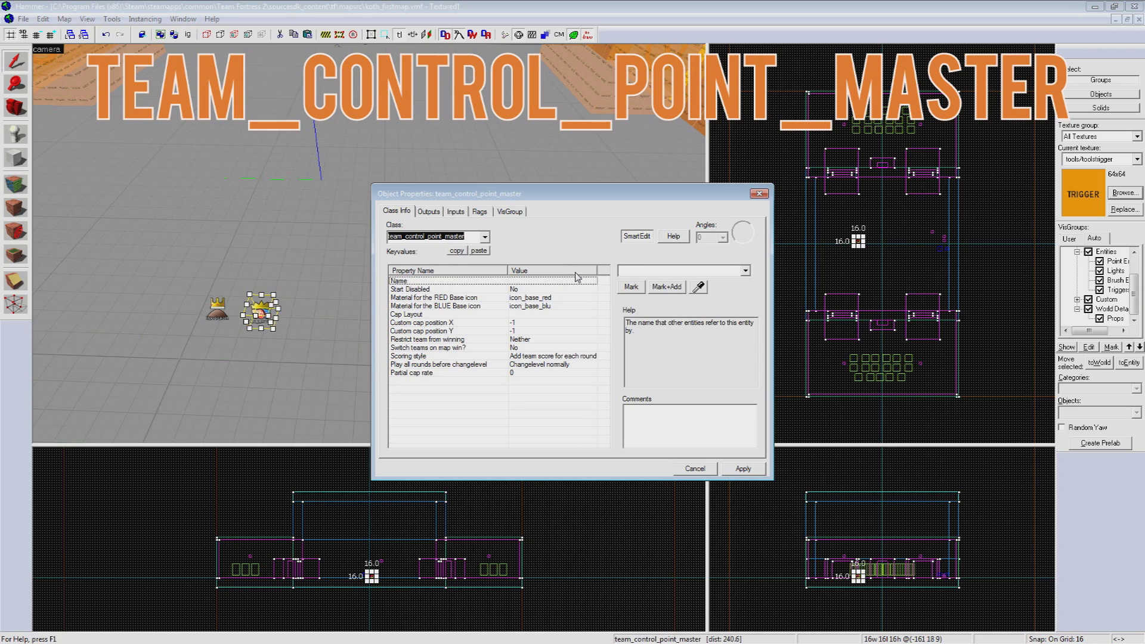
- Place a third entity with the class tf_gamerules and line it up beside the other two logic entities
left_click(16, 135)
left_click(302, 197)
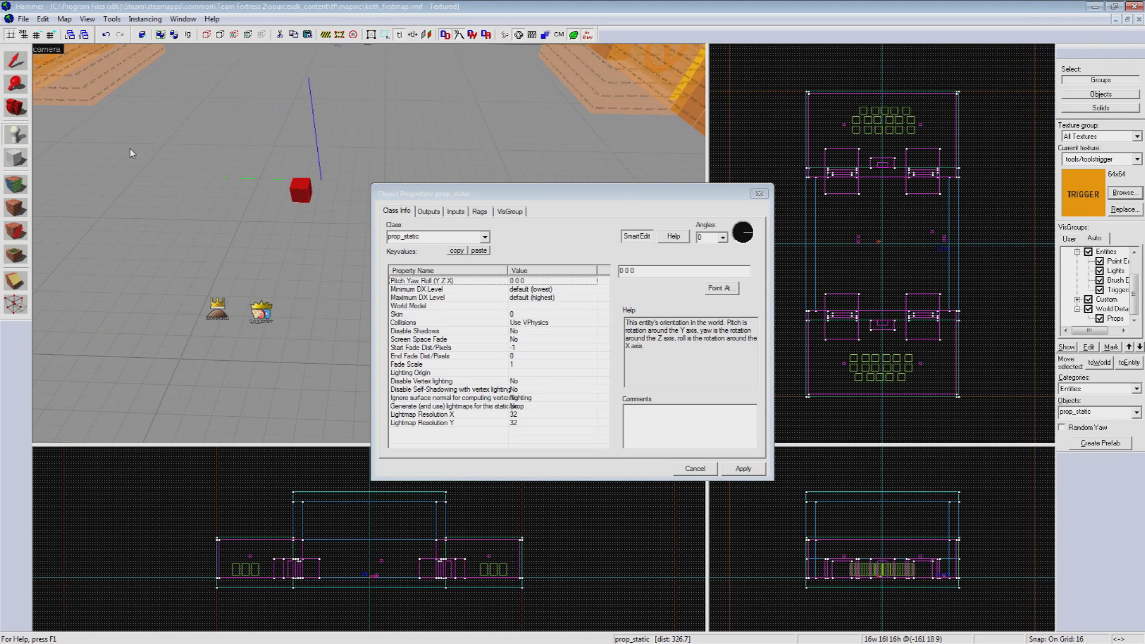
left_click(15, 61)
left_click(452, 238)
type("tf_gamerules")
key("Return")
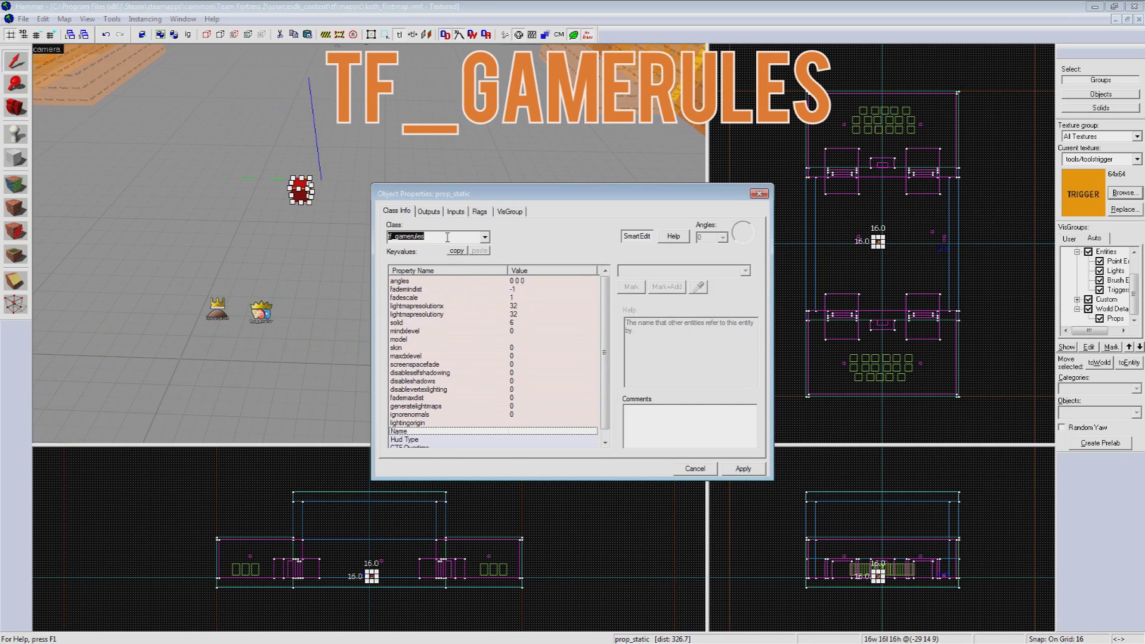
key("Return")
left_click_drag(294, 179, 303, 300)
- Name the tf_gamerules entity koth_gamerules
left_click(663, 272)
type("koth")
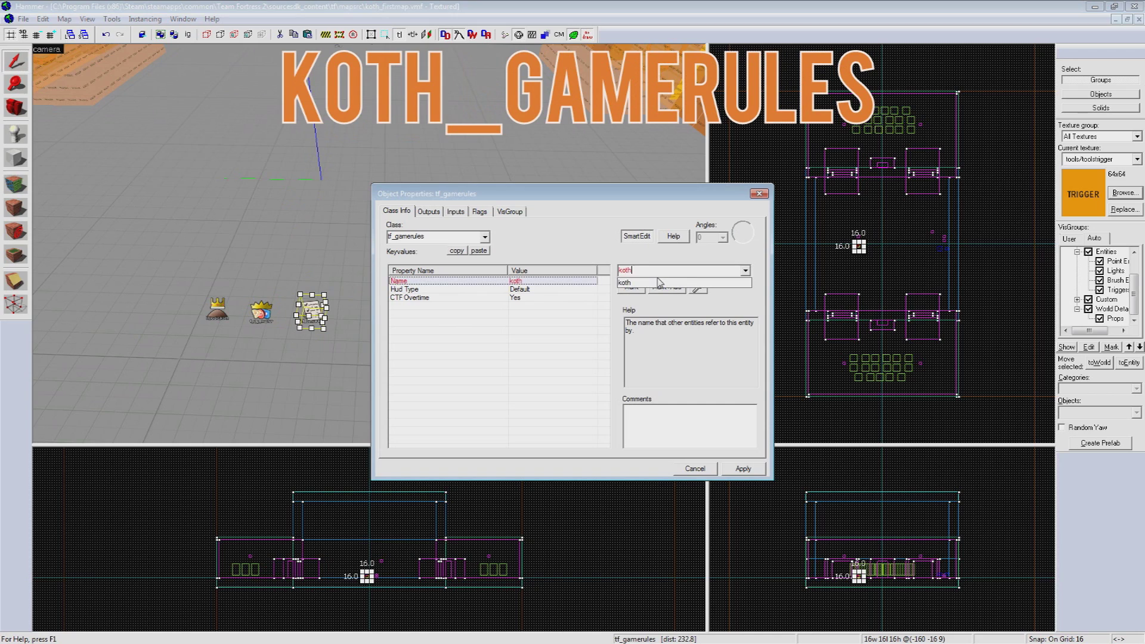
type("_gamerules")
key("Return")
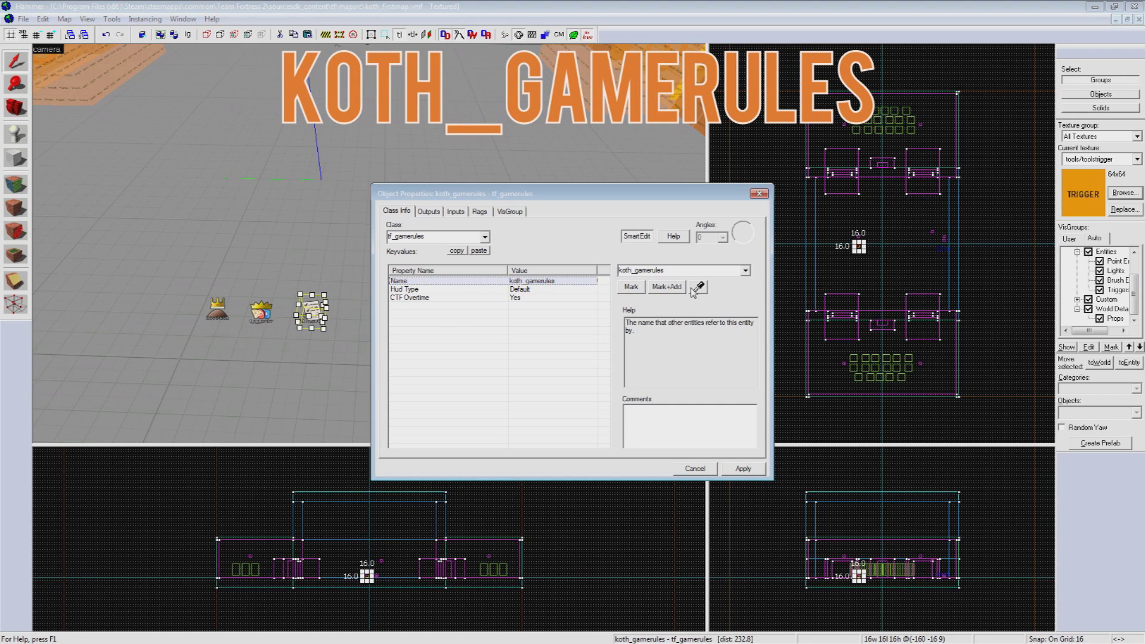
- Place a prop_dynamic entity on the central floor, named cp_koth_prop, with the world model models/props_gameplay/cap_point_base.mdl
left_click(12, 135)
left_click(313, 223)
left_click(19, 63)
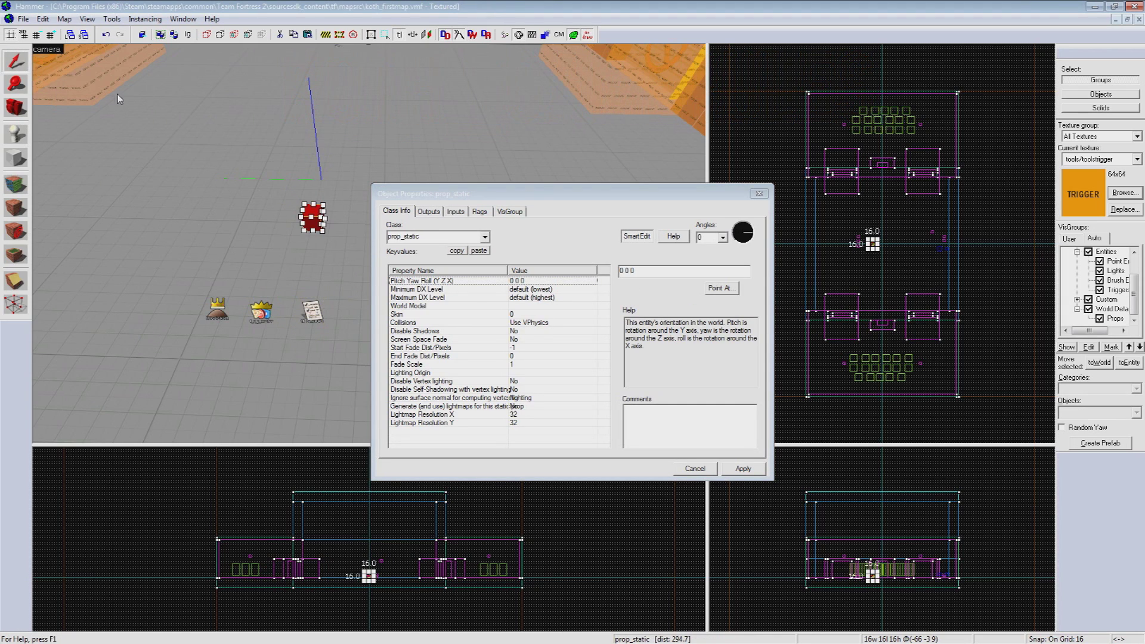
double_click(459, 234)
type("prop_dynamic")
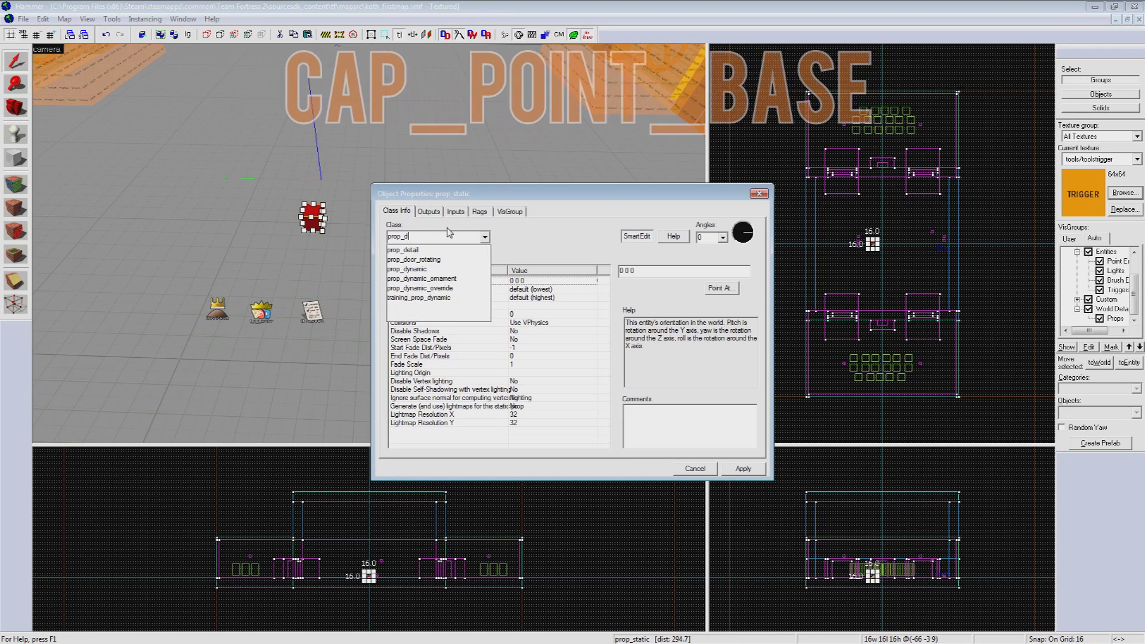
key("Return")
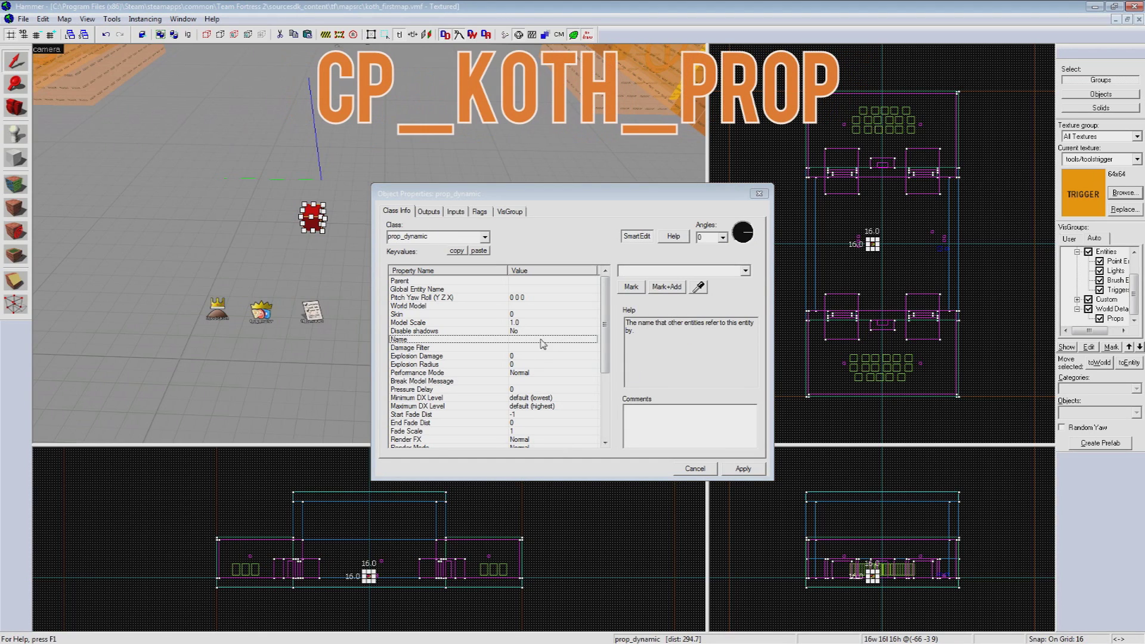
left_click(654, 268)
type("cp_koth_prop")
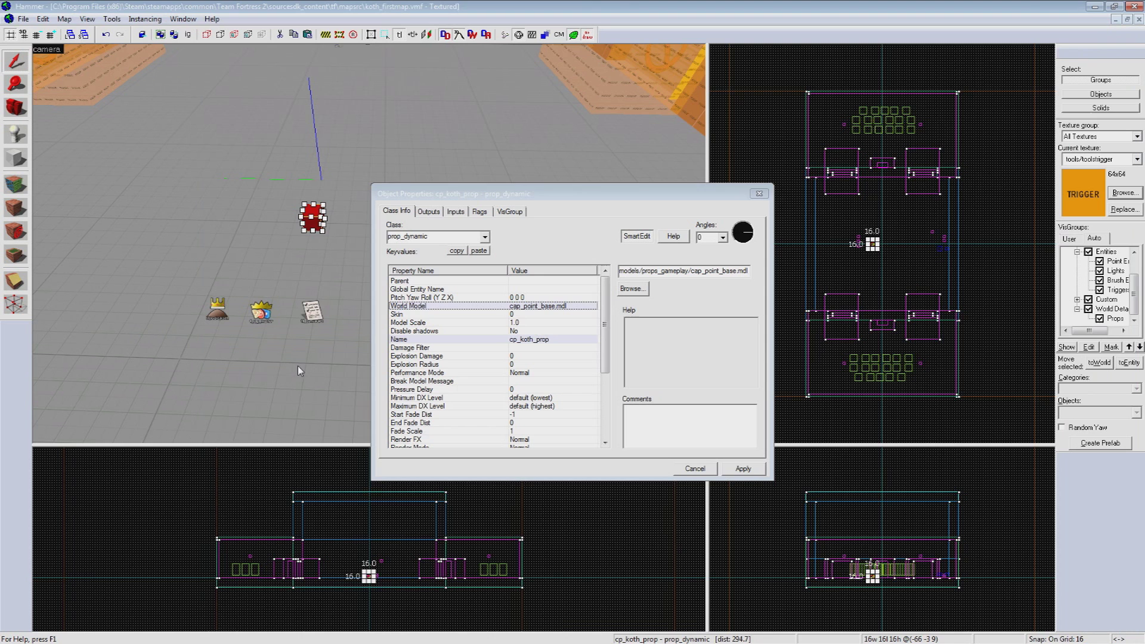
- Place a new entity beside the capture point base and set its class to team_control_point
left_click(16, 134)
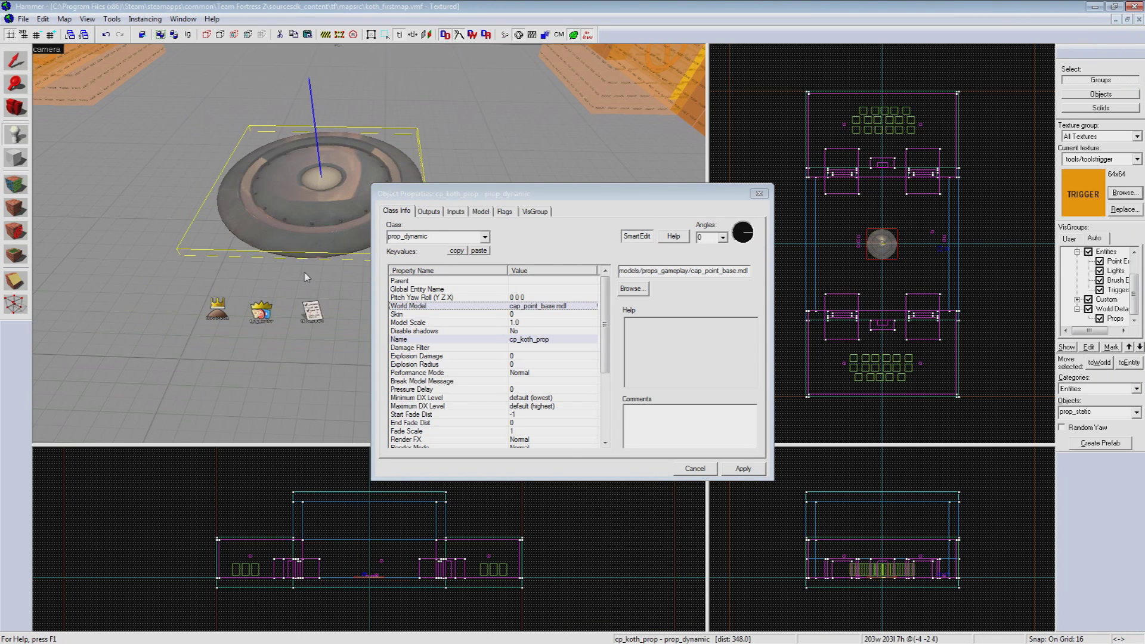
left_click(15, 60)
left_click(302, 264)
left_click(441, 236)
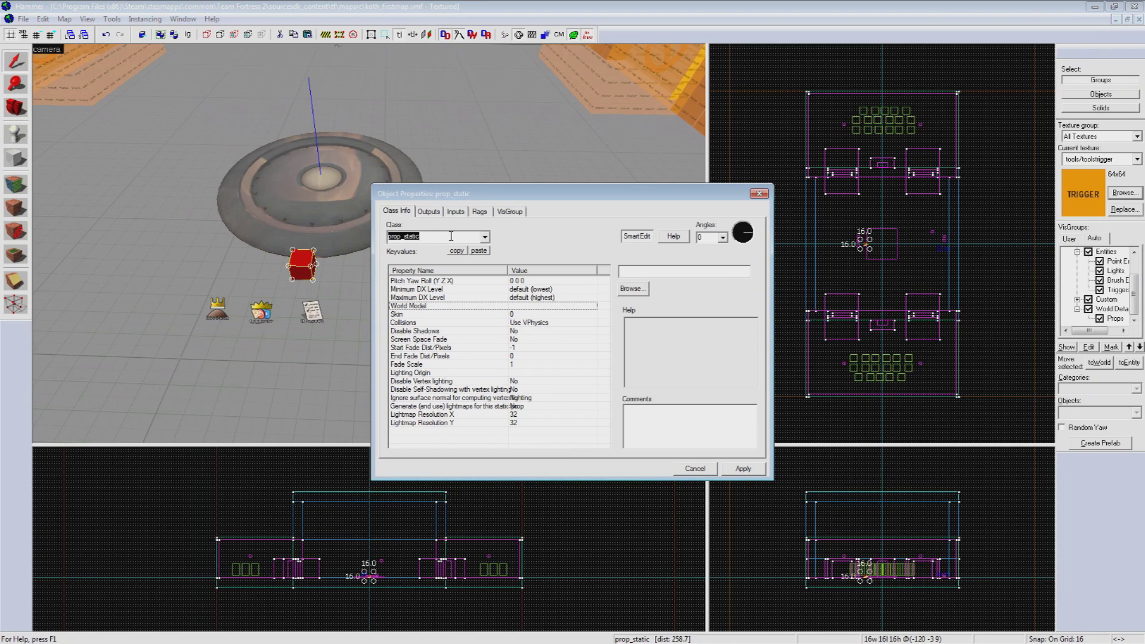
type("team-con")
key("BackSpace")
key("BackSpace")
key("BackSpace")
key("BackSpace")
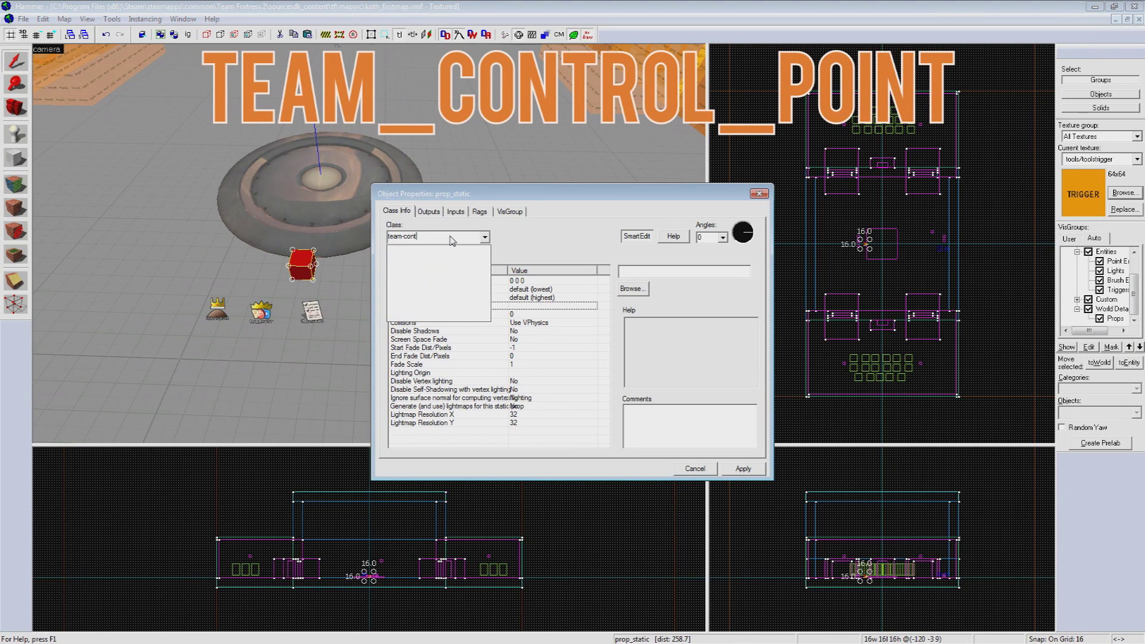
type("_control_point")
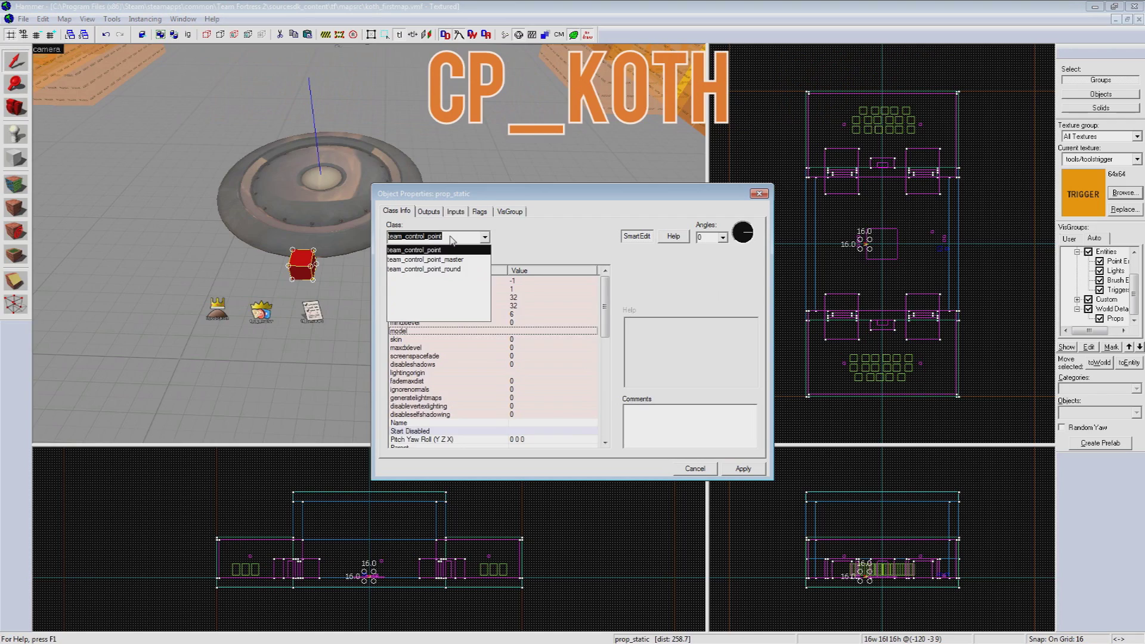
left_click(418, 250)
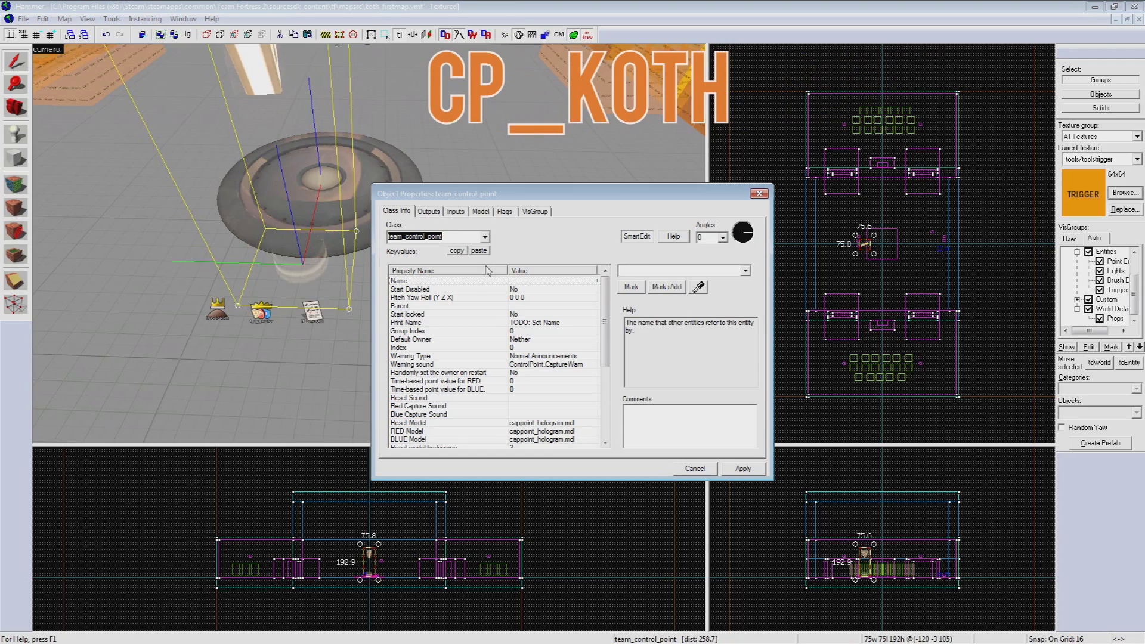
- Name the team_control_point entity cp_koth and set its print name to #koth_viaduct_cap
left_click(634, 268)
type("cp_koth")
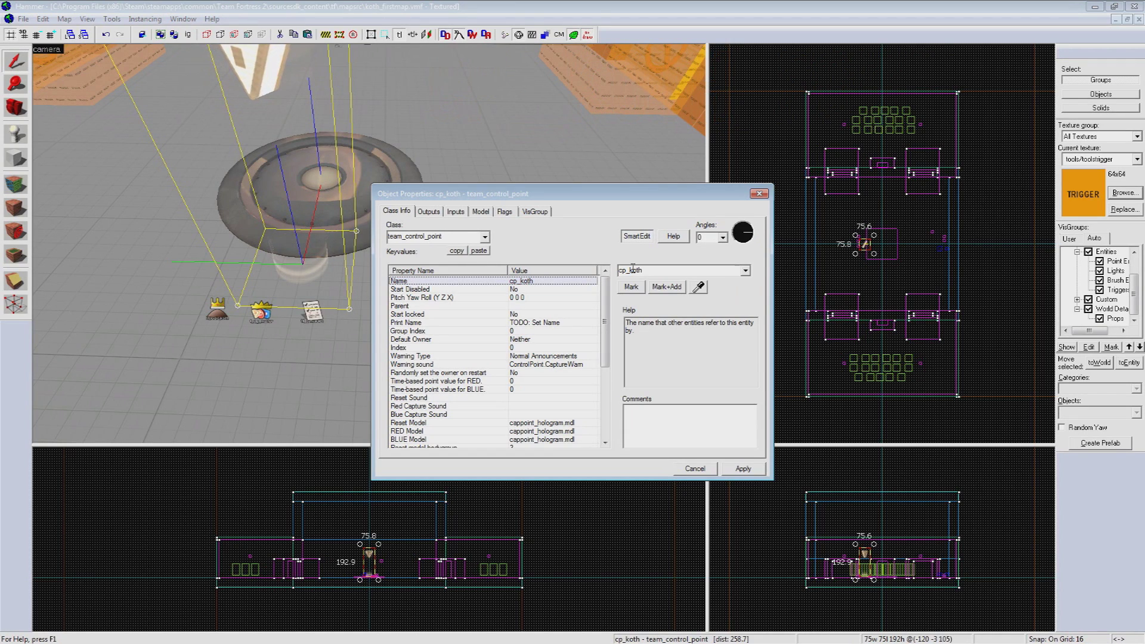
left_click(590, 322)
left_click_drag(669, 272, 621, 273)
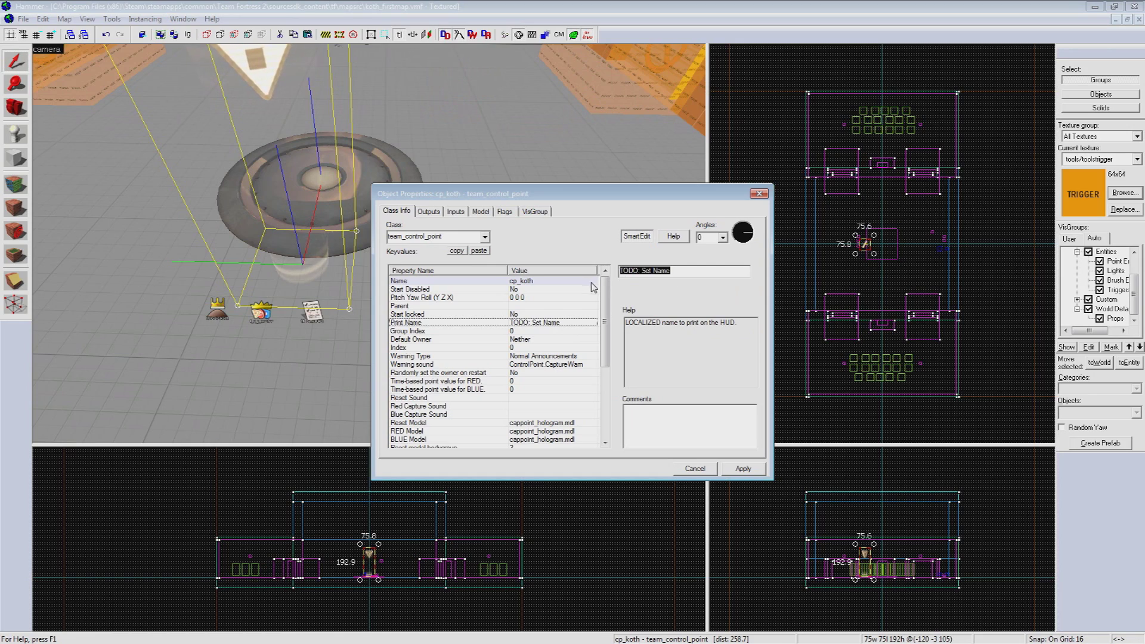
type("#")
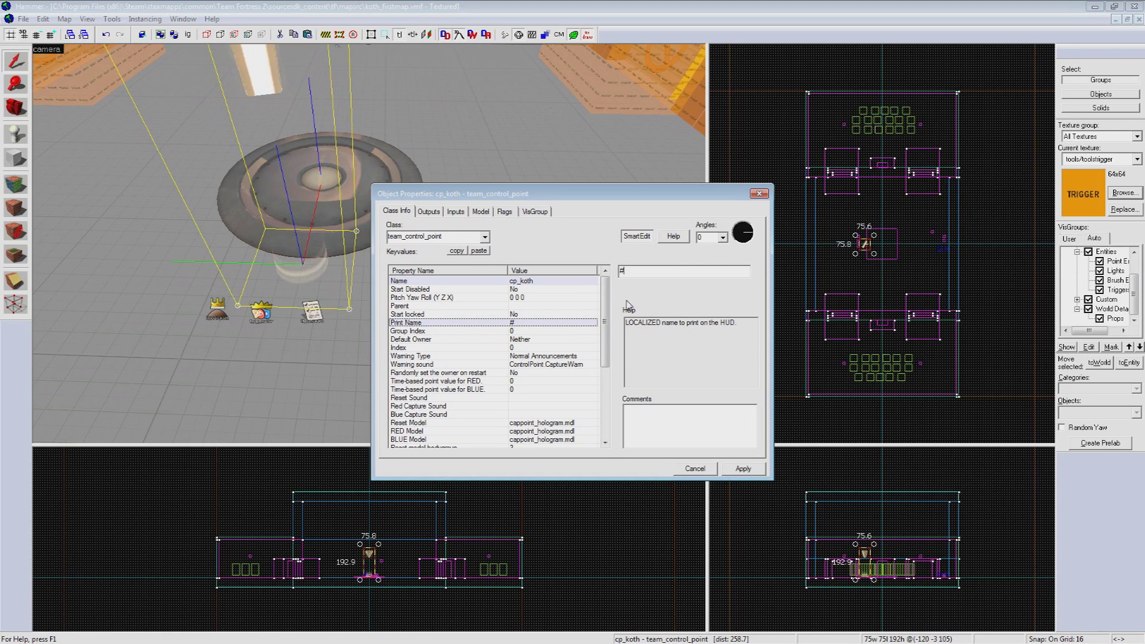
type("koth_viaduct")
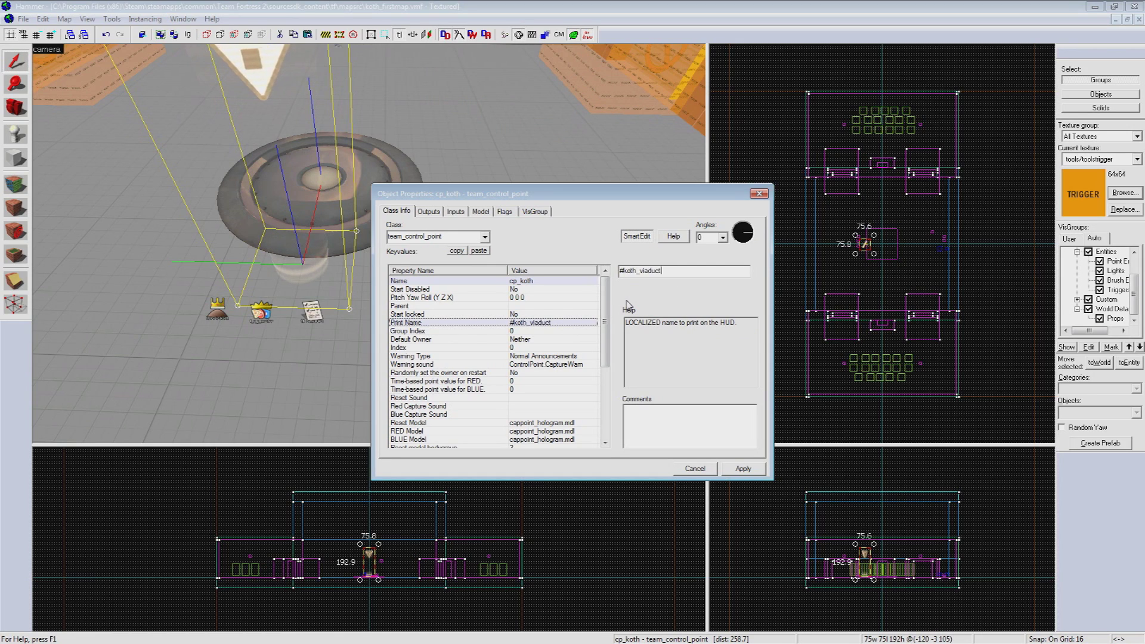
type("_cap")
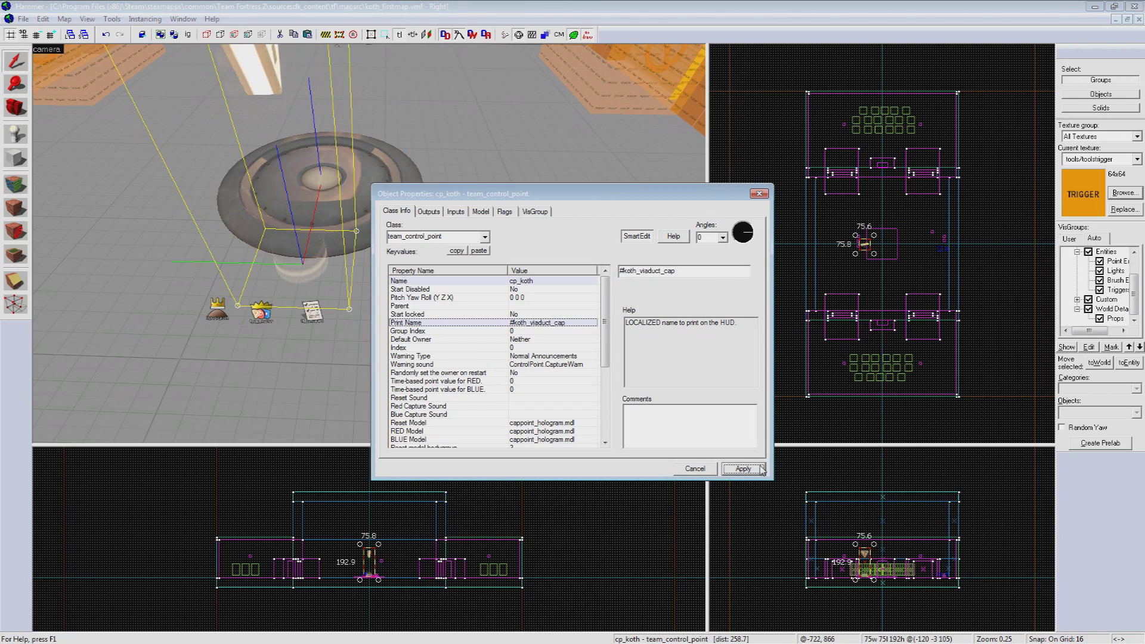
- Move the cp_koth control point onto the centre of the capture point base
scroll(864, 240, "up", 1)
scroll(864, 240, "up", 2)
left_click_drag(864, 254, 904, 252)
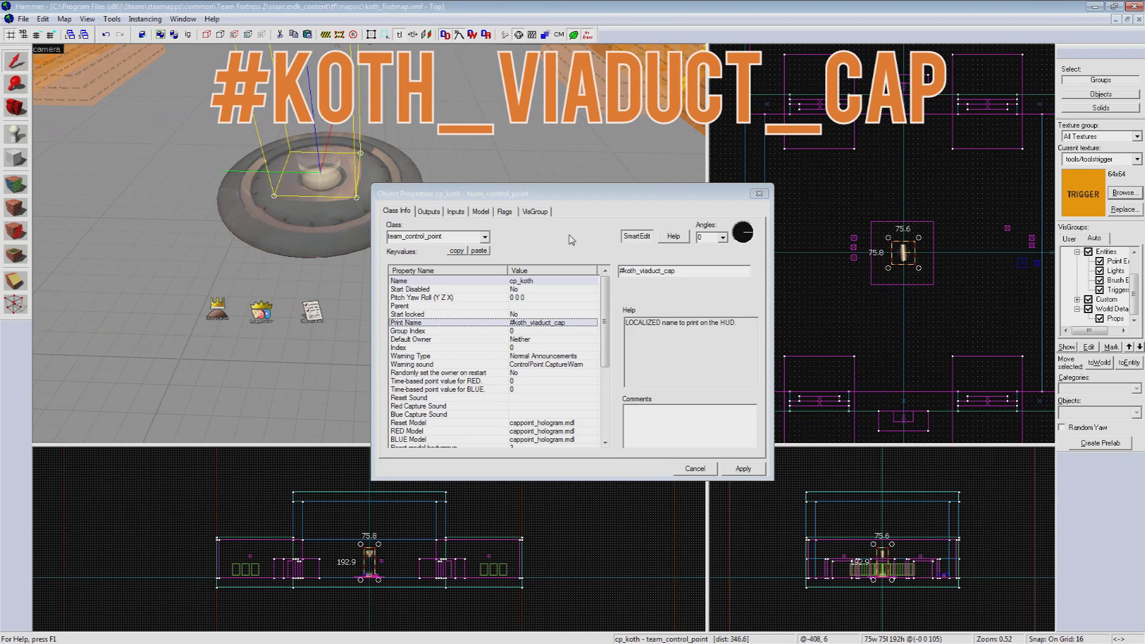
- Create a trigger-textured block of about 288 x 256 x 193 units enclosing the capture point base
left_click(328, 241)
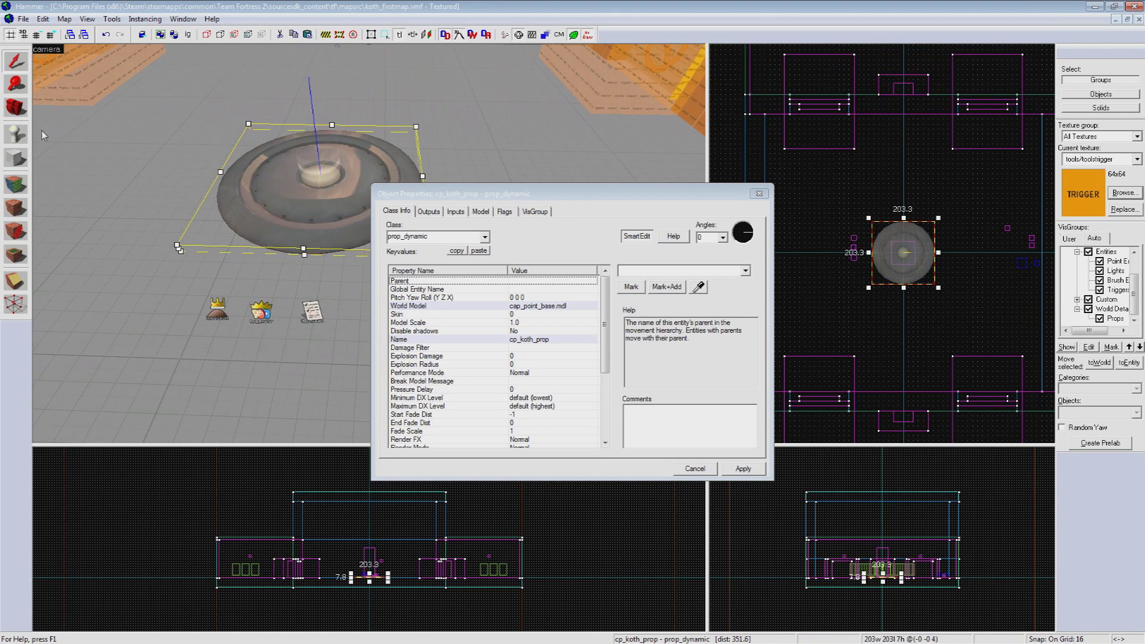
left_click(326, 172)
left_click(17, 159)
left_click_drag(859, 213, 948, 292)
key("Return")
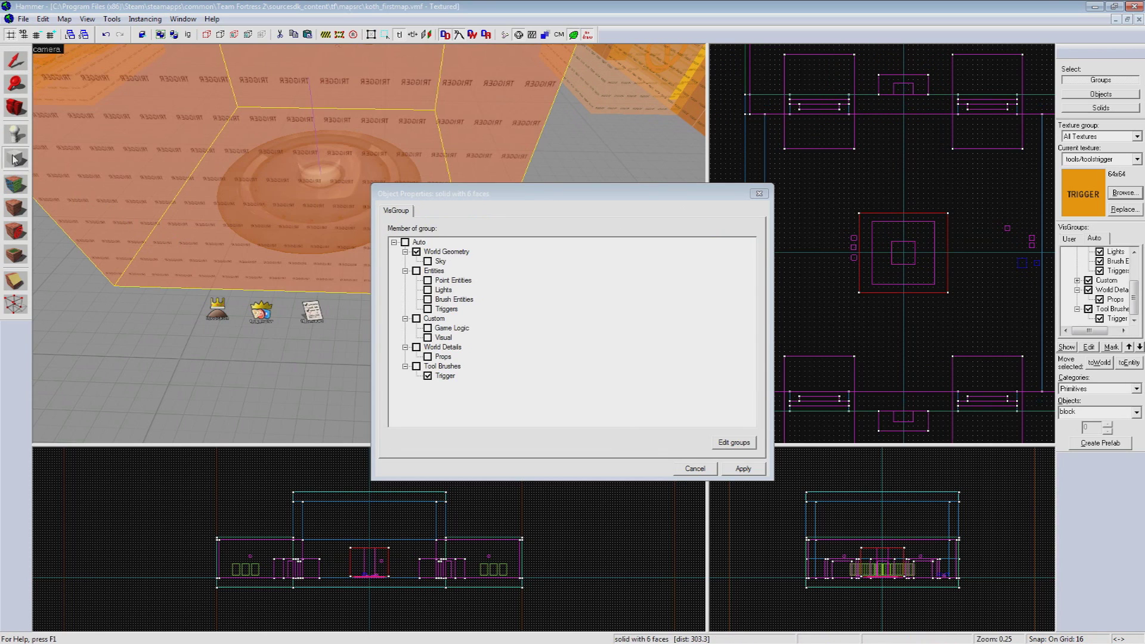
left_click(16, 60)
key("z")
key("s")
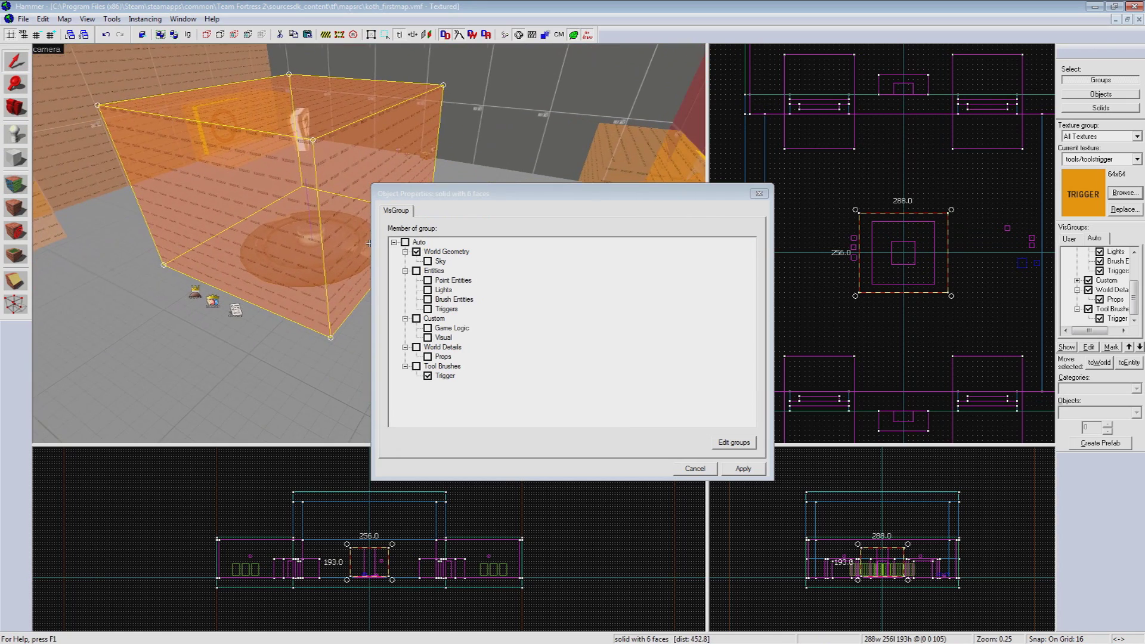
key("z")
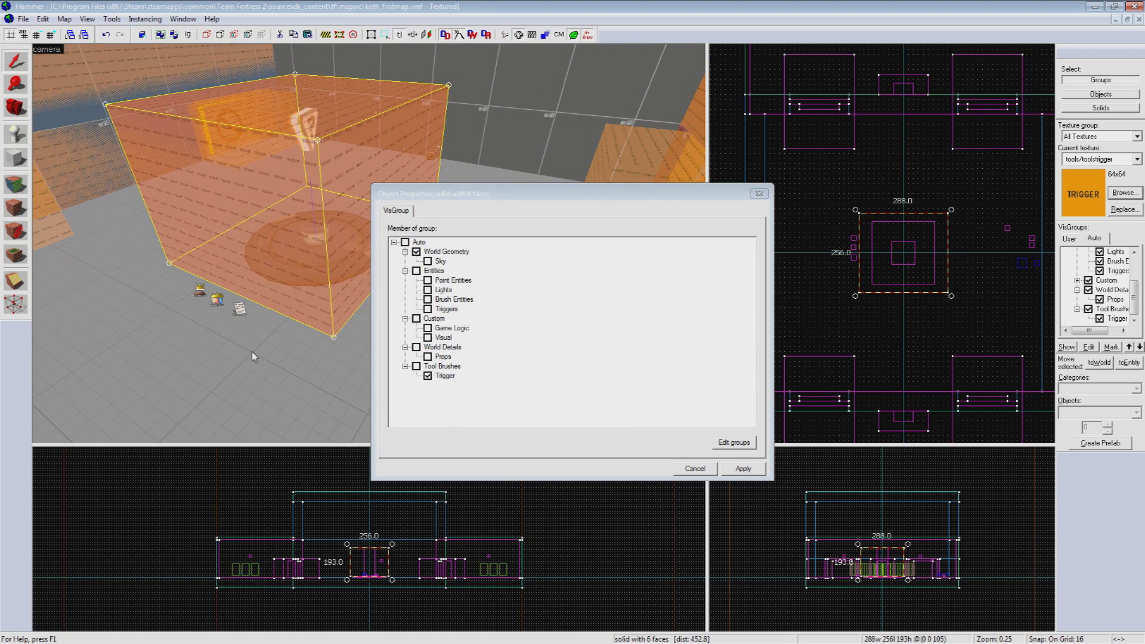
- Tie the trigger block to an entity of class trigger_capture_area
key("ctrl+t")
type("t")
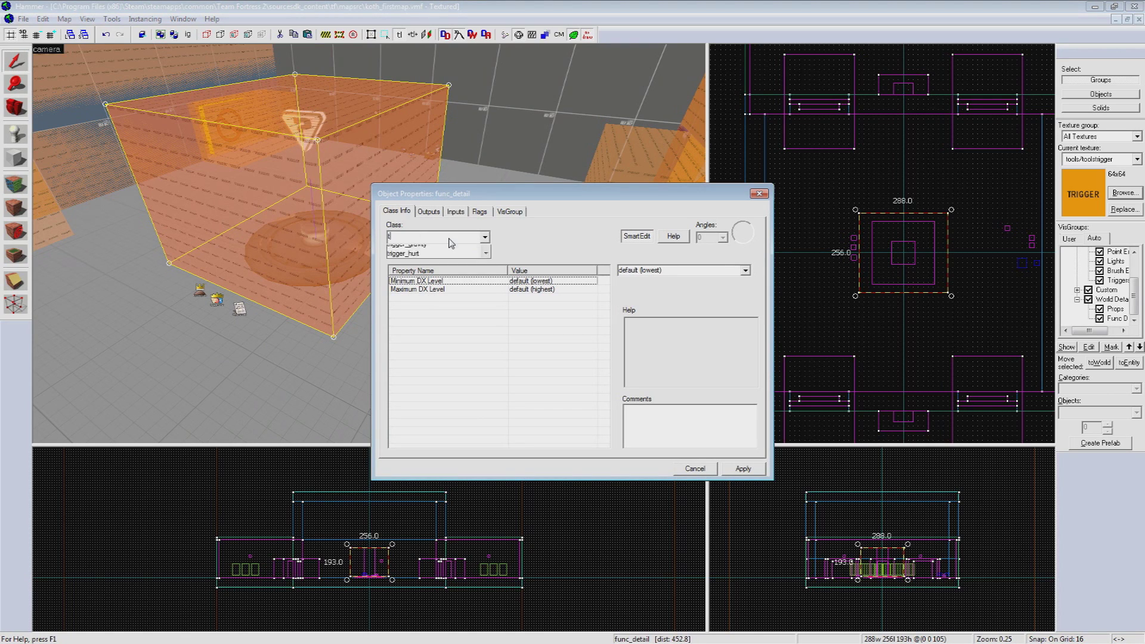
type("rigger_capture_area")
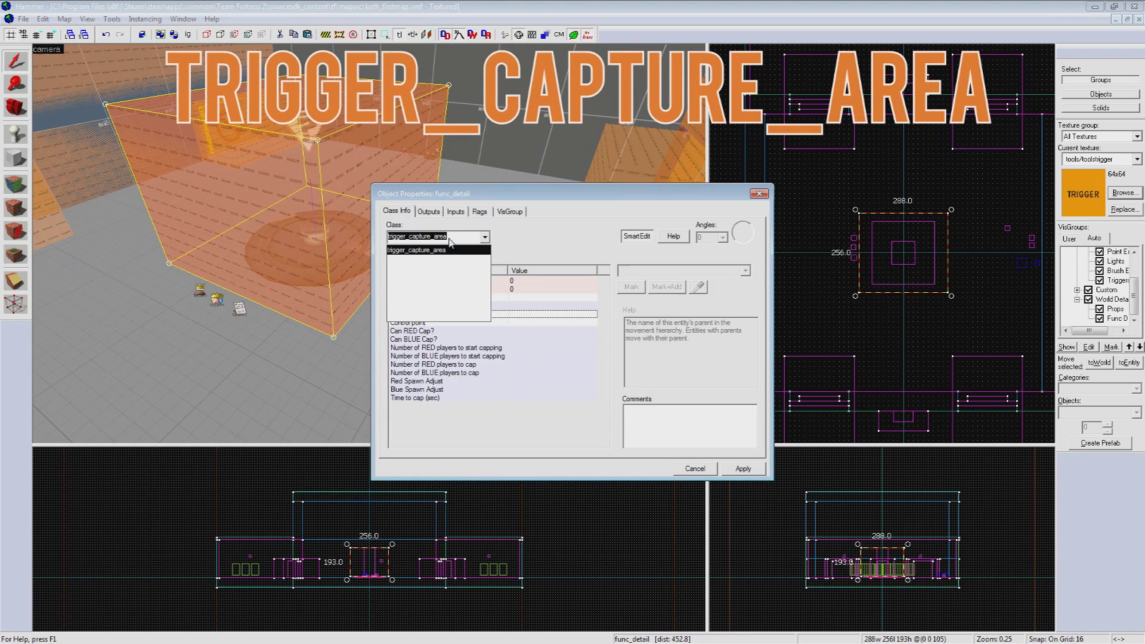
key("Return")
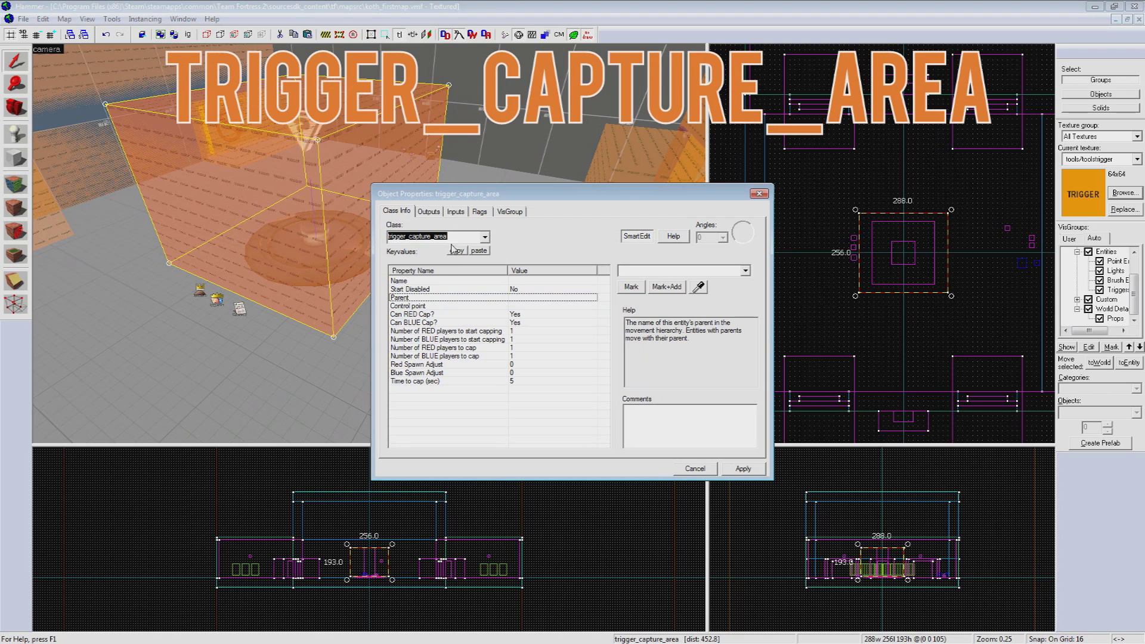
- Link the capture area to the control point cp_koth and set its time to cap to 12 seconds
left_click(552, 305)
type("cp_koth")
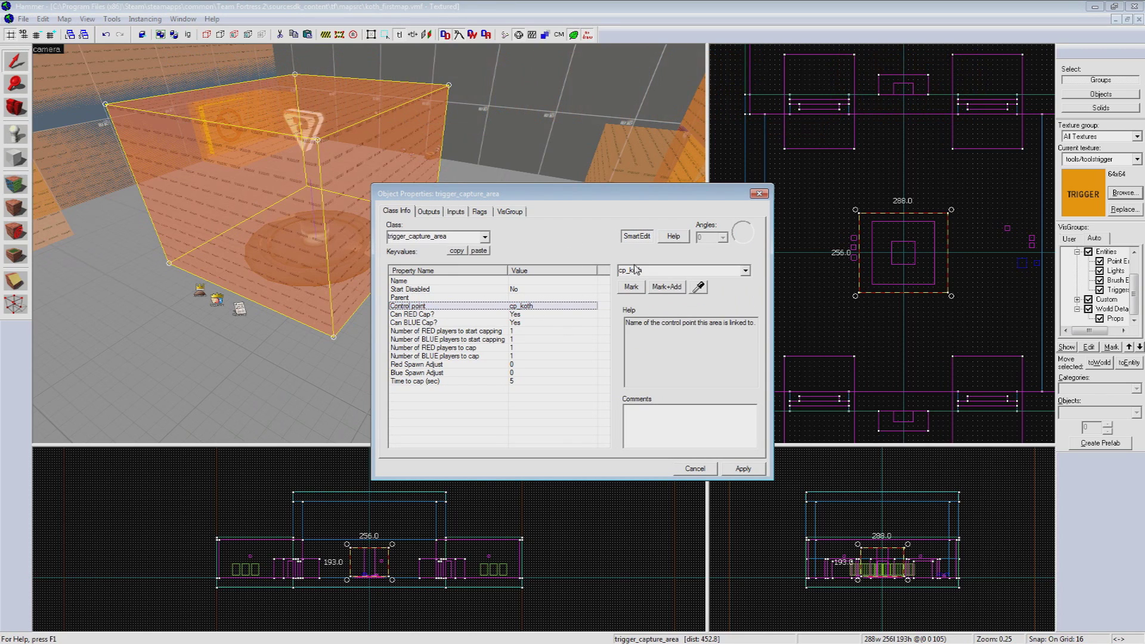
left_click(531, 383)
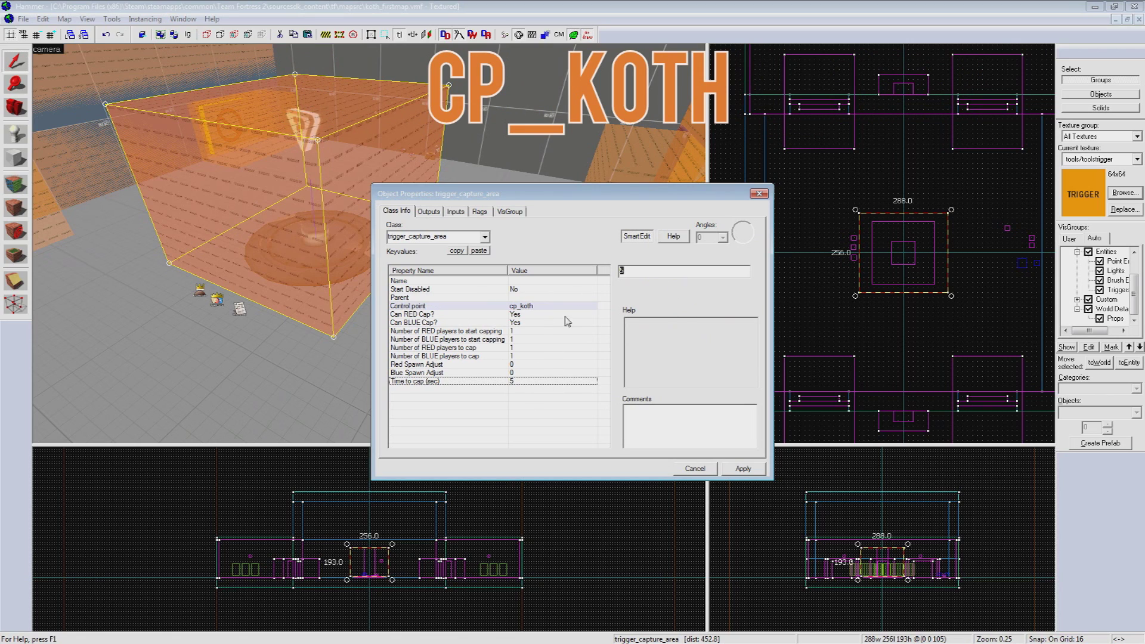
left_click(482, 485)
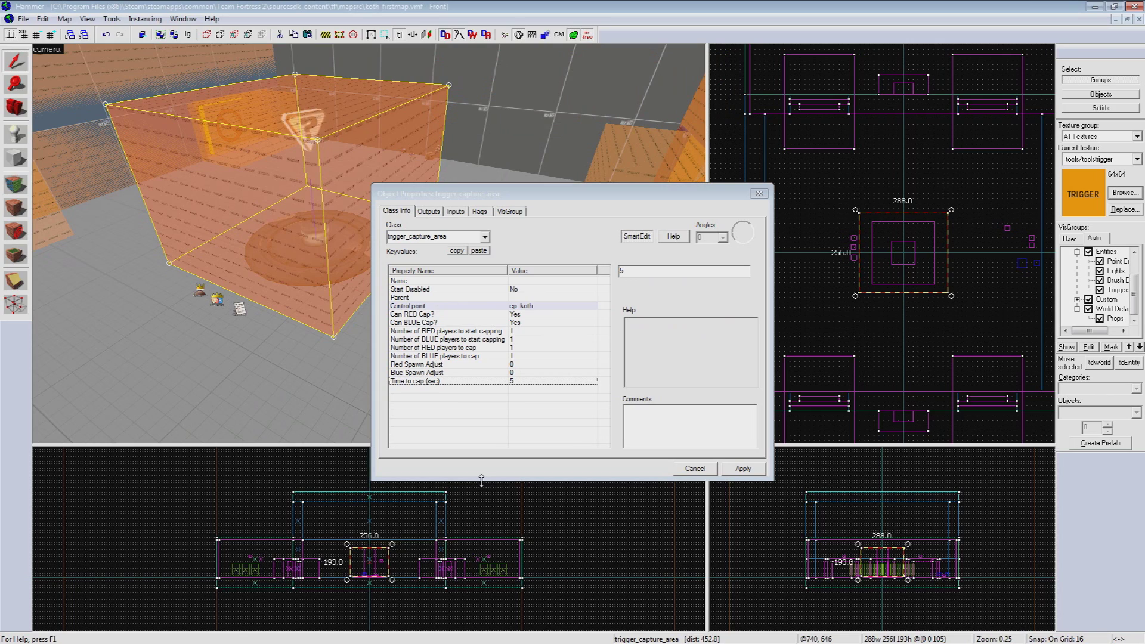
left_click(667, 274)
key("BackSpace")
type("12")
key("Tab")
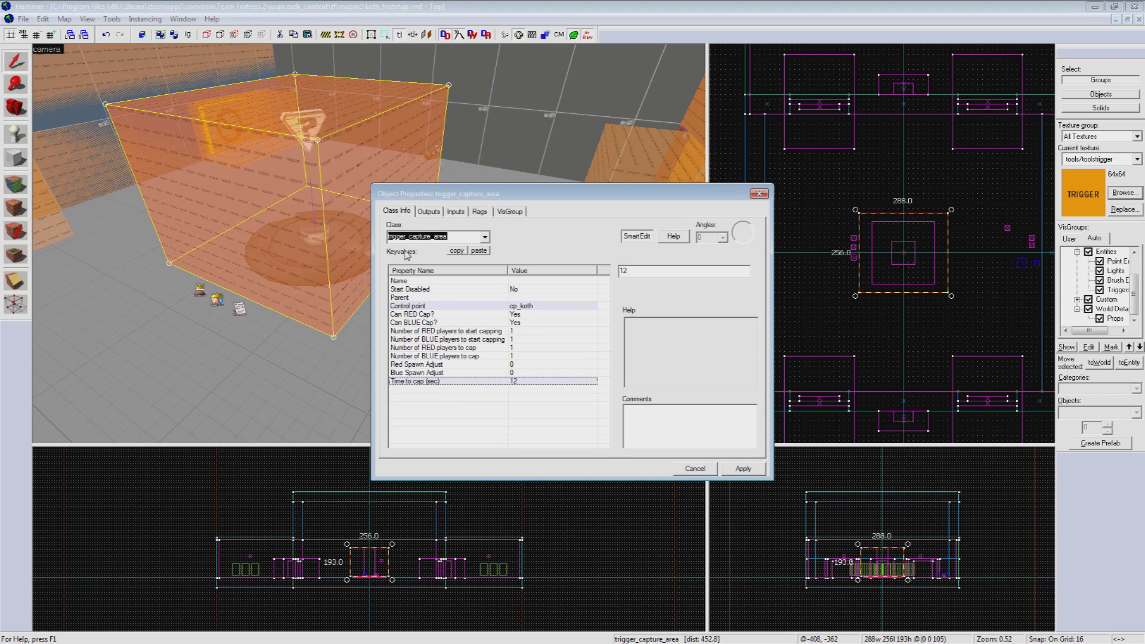
left_click(724, 471)
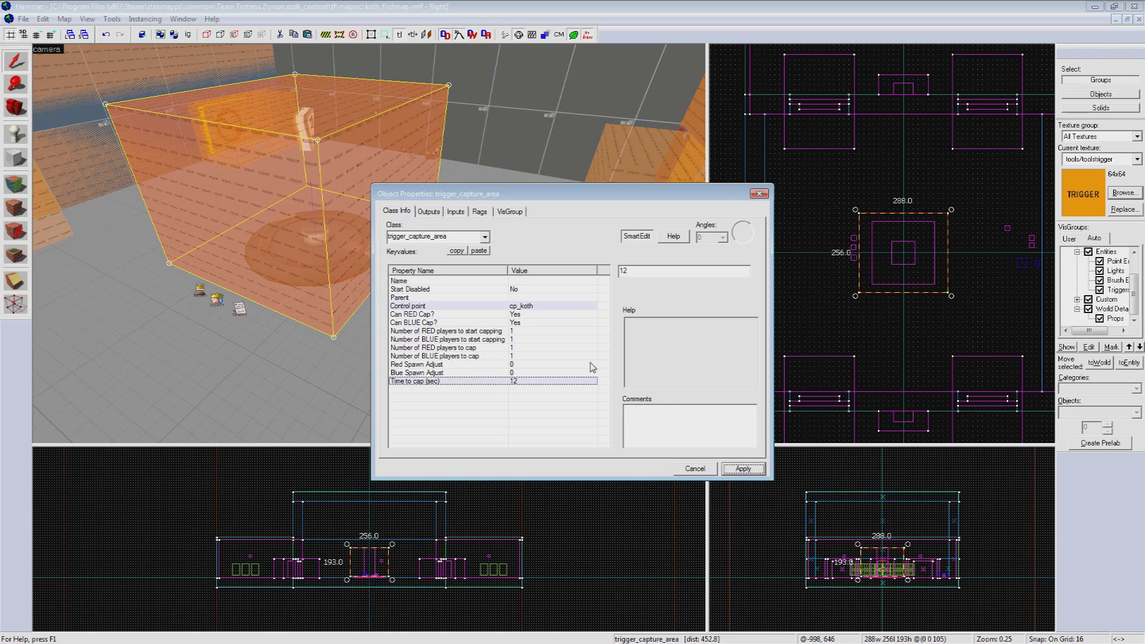
- Add an OnCapTeam1 output to the capture area that targets cp_koth_prop through the Skin input with parameter 1
left_click(428, 211)
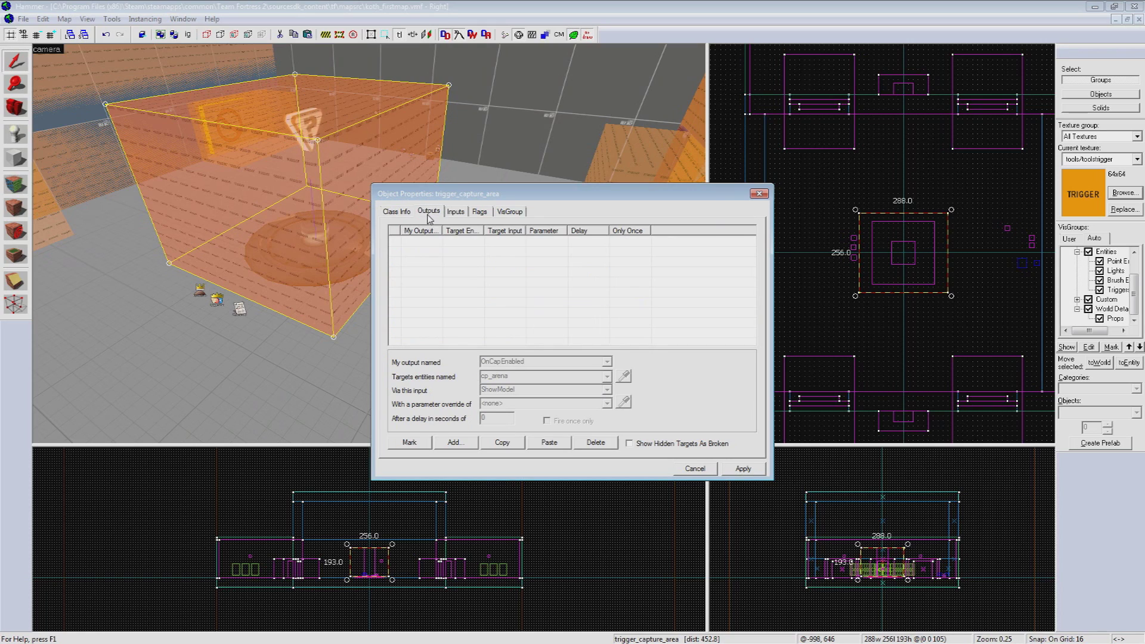
left_click(454, 443)
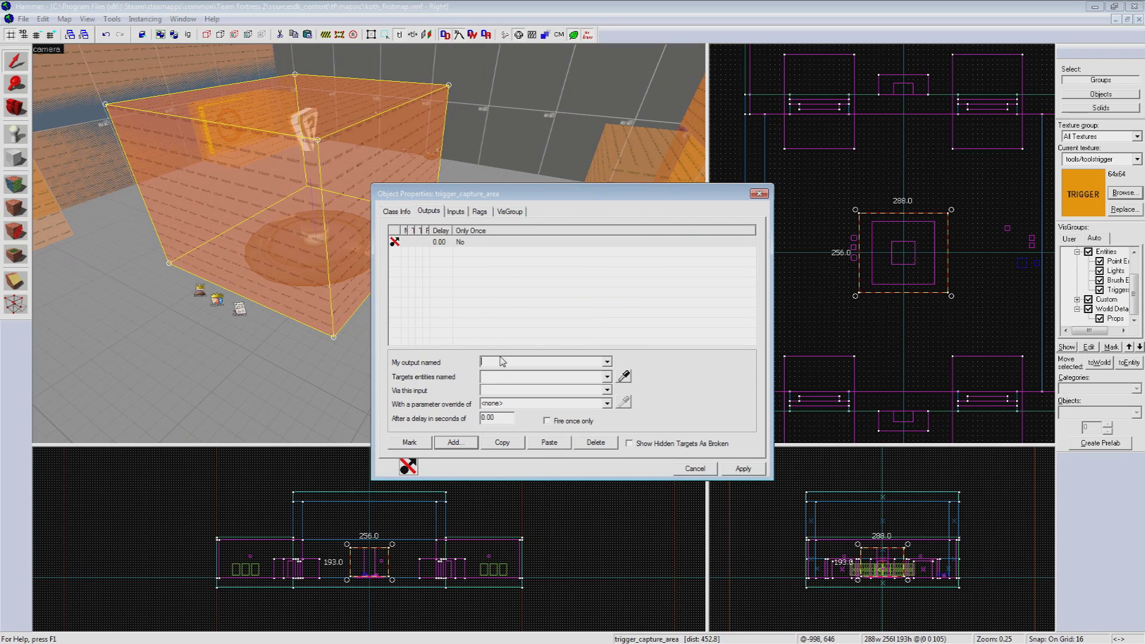
type("OnCapTeam1")
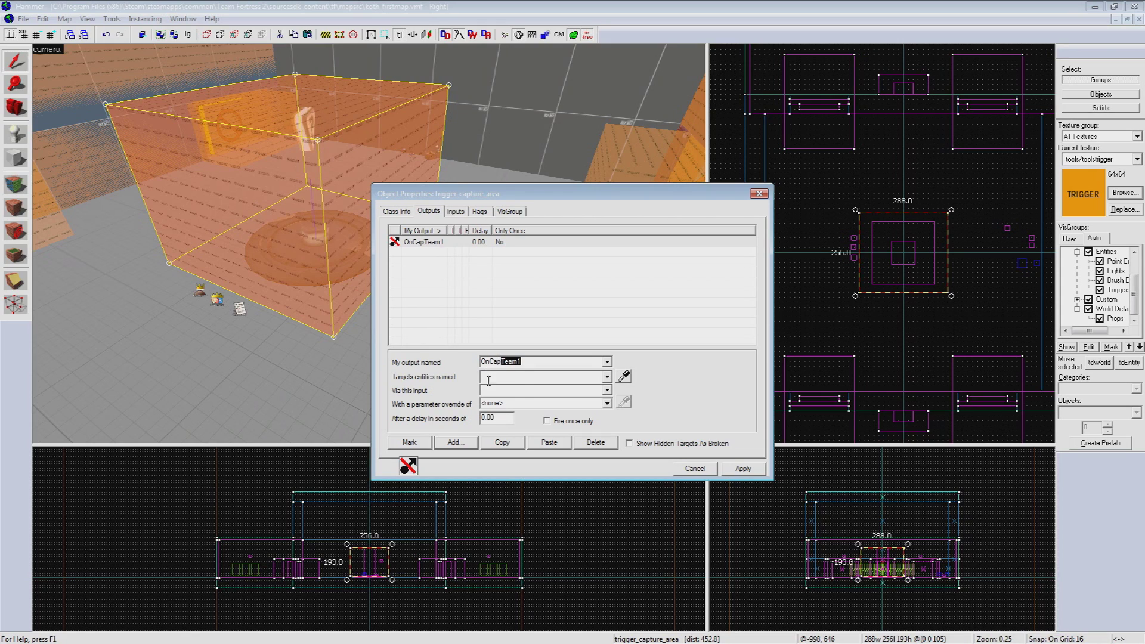
left_click(561, 379)
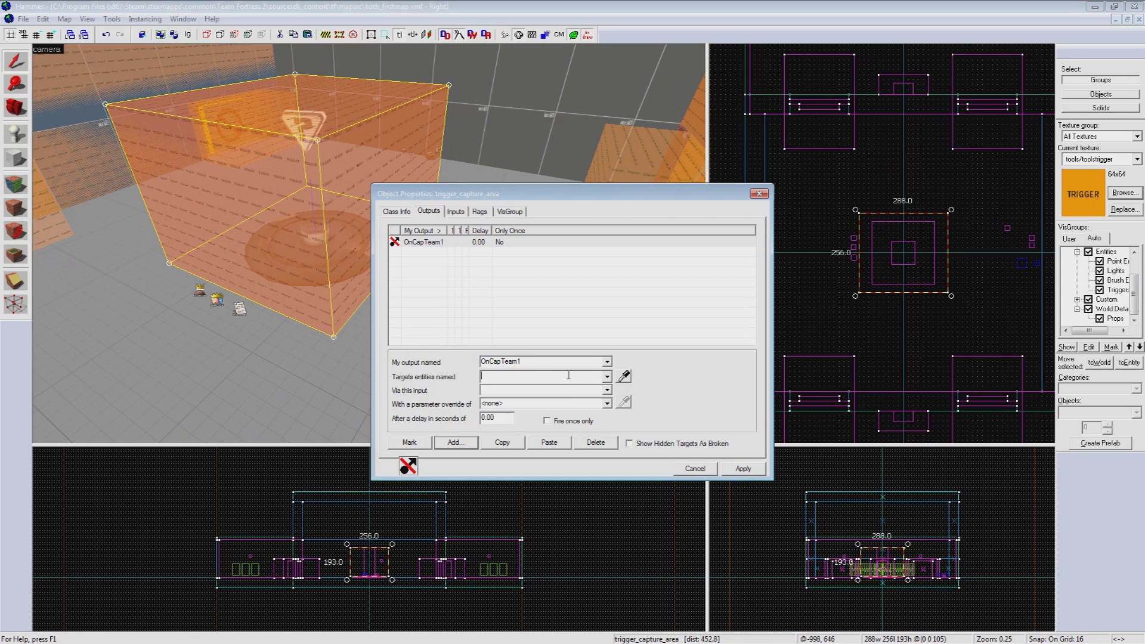
type("cp_koth_prop")
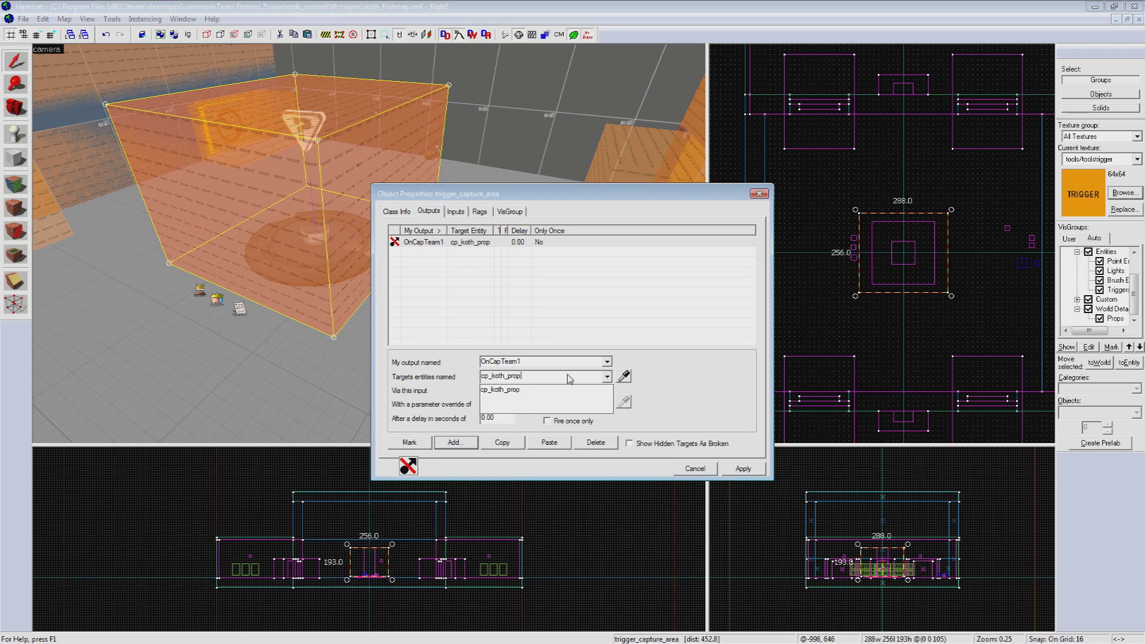
key("Tab")
type("Skin")
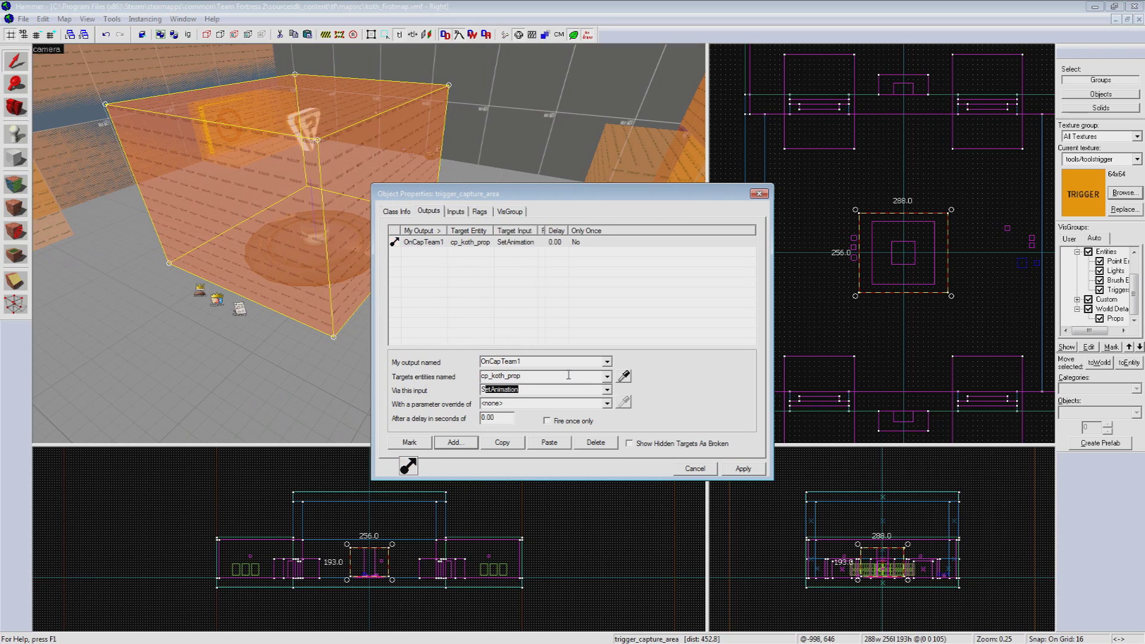
key("Tab")
type("1")
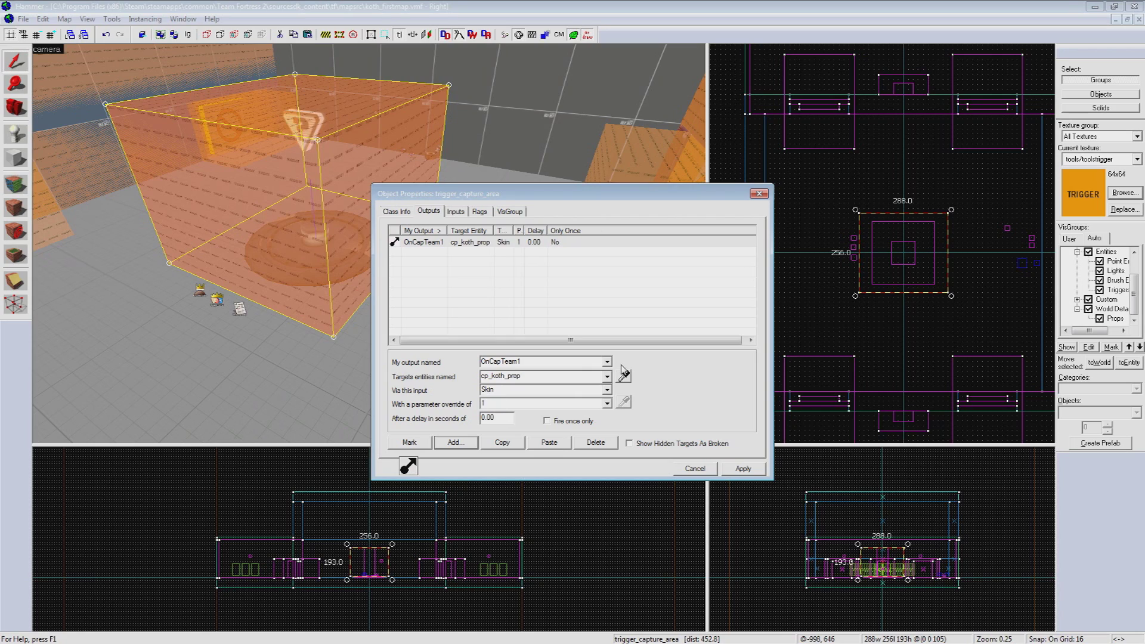
- Duplicate the skin output, change the copy to OnCapTeam2 with parameter 2, and apply the outputs
left_click(512, 244)
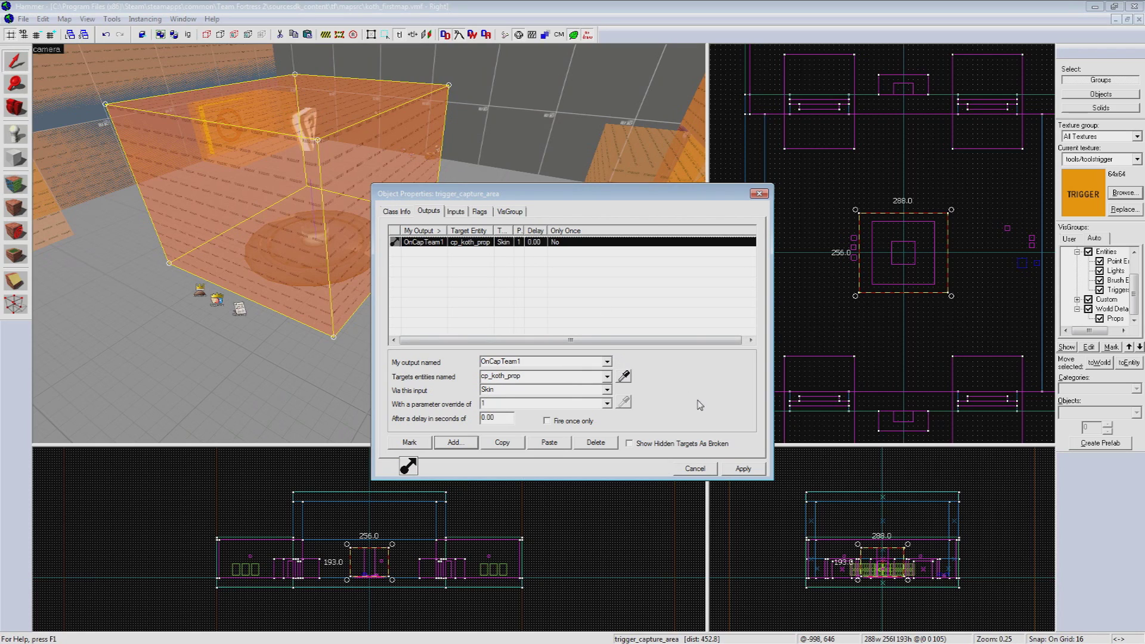
left_click(504, 443)
left_click(549, 442)
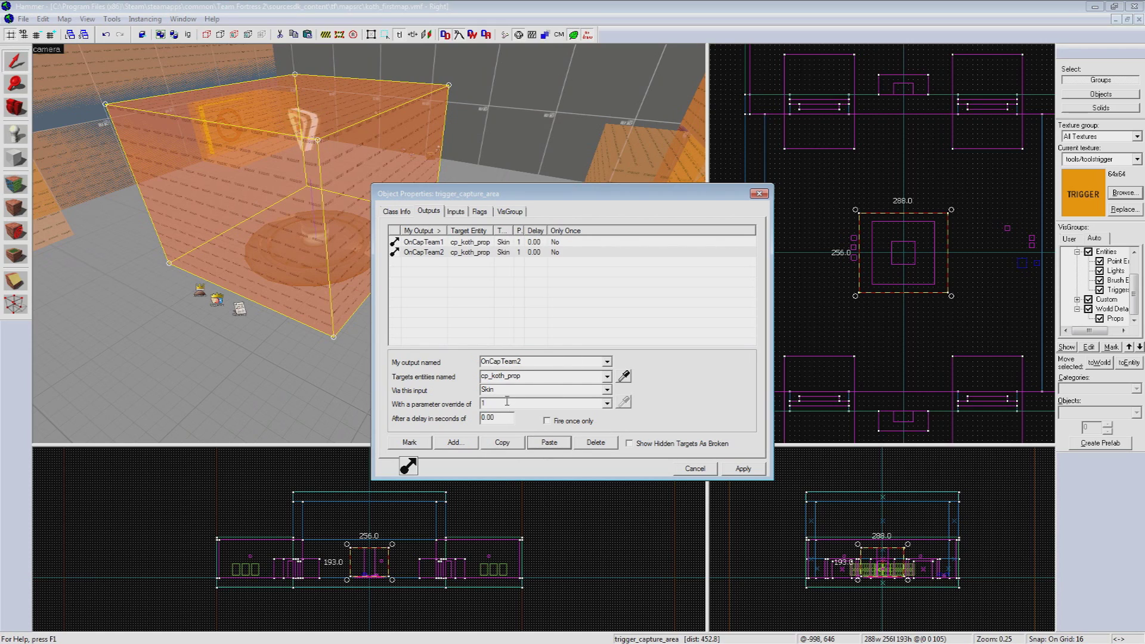
key("Return")
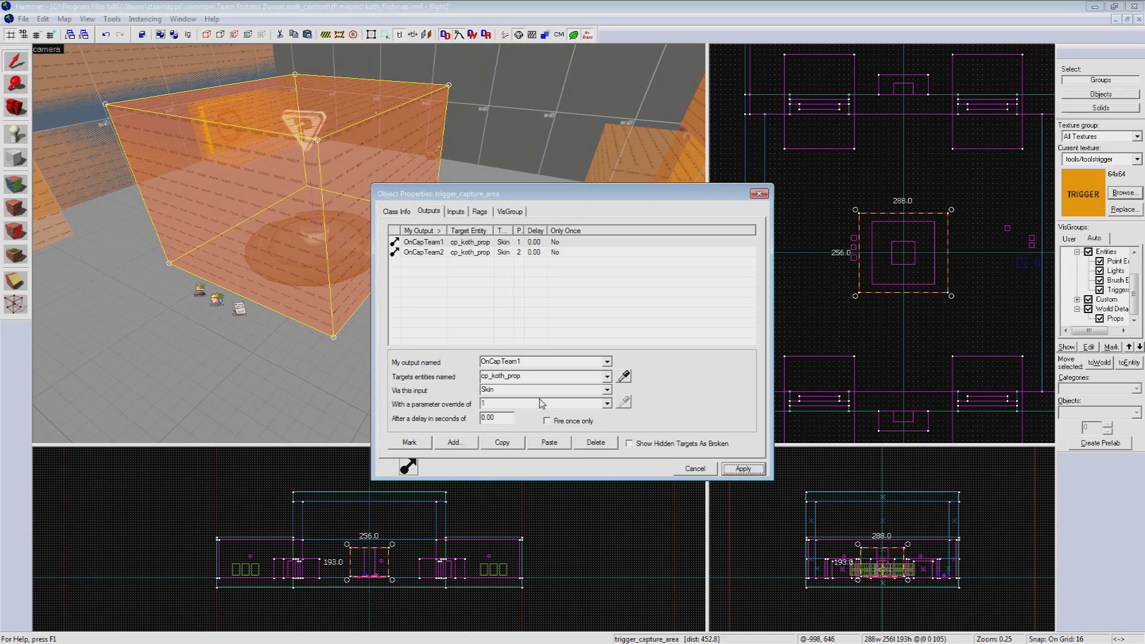
- Add an OnCapTeam1 output to the capture area that targets koth_gamerules through the SetRedKothClockActive input, and apply it
left_click(455, 443)
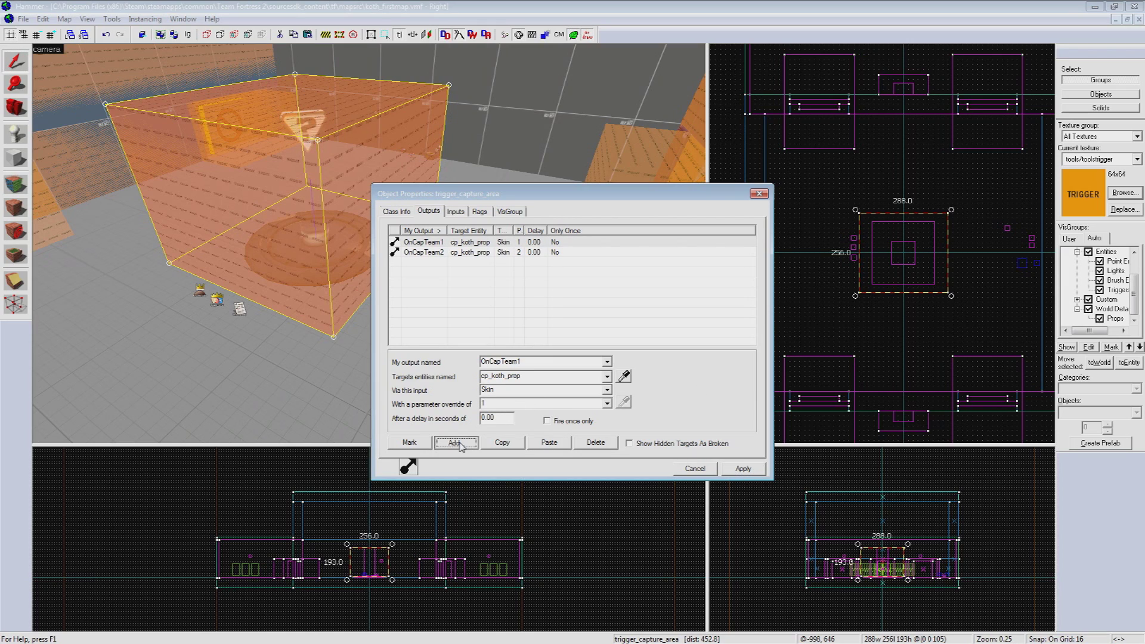
type("OnCap")
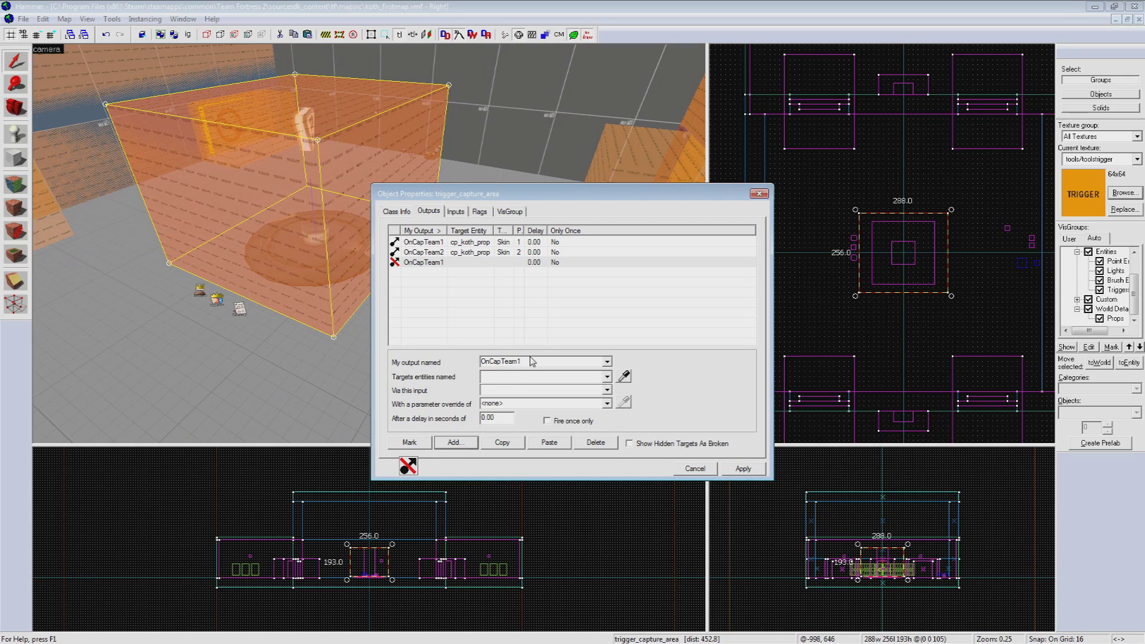
type("k")
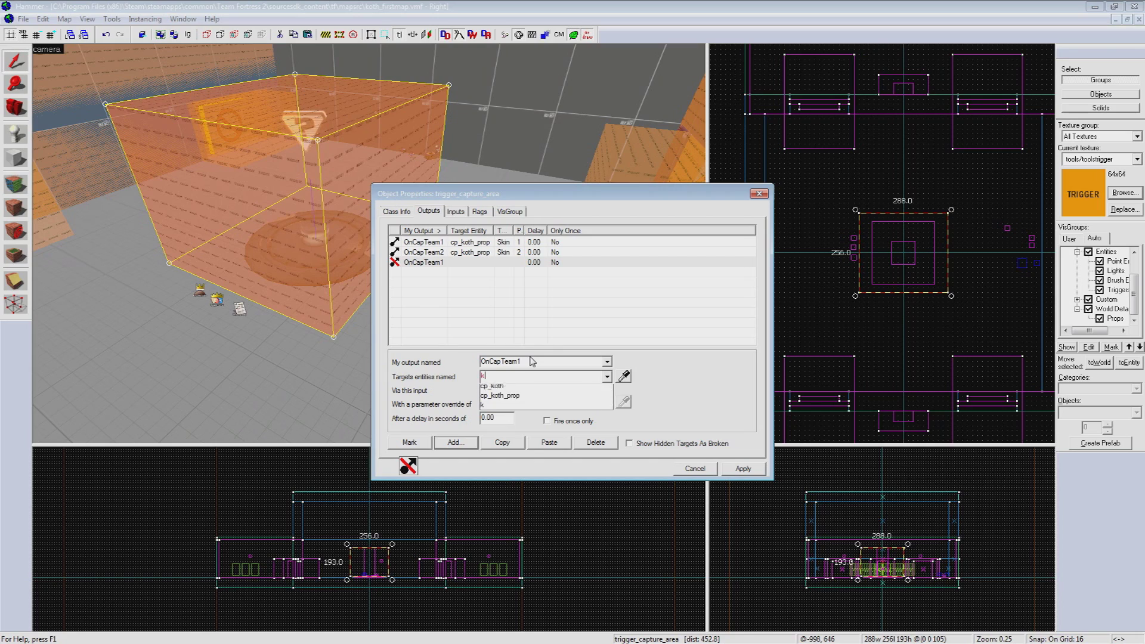
type("oth_gamerules")
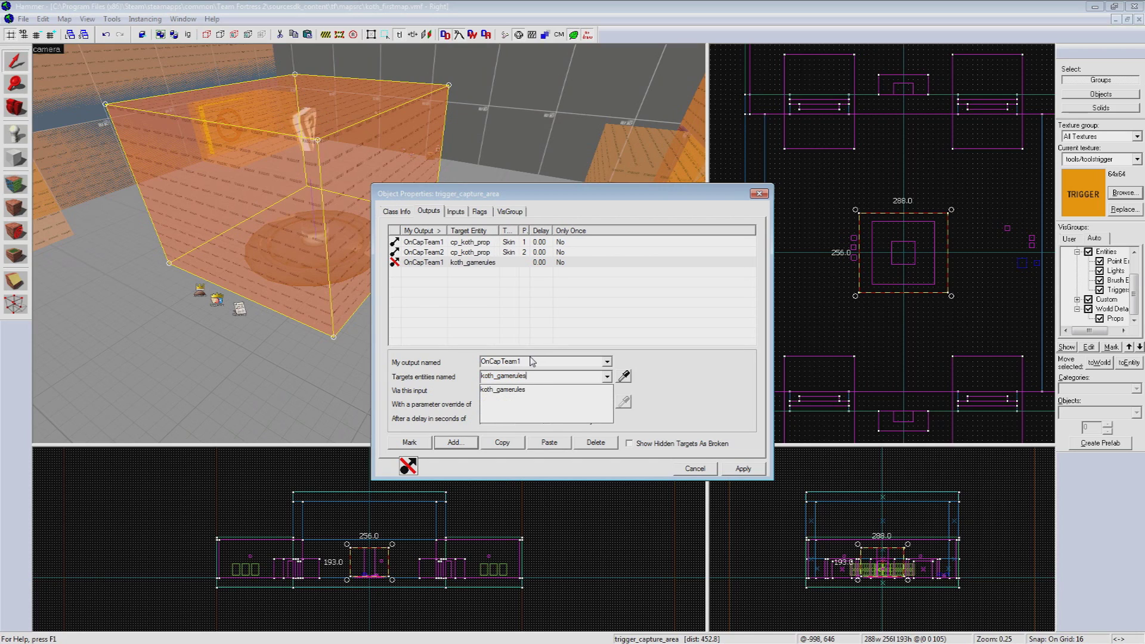
key("Tab")
type("SetRed")
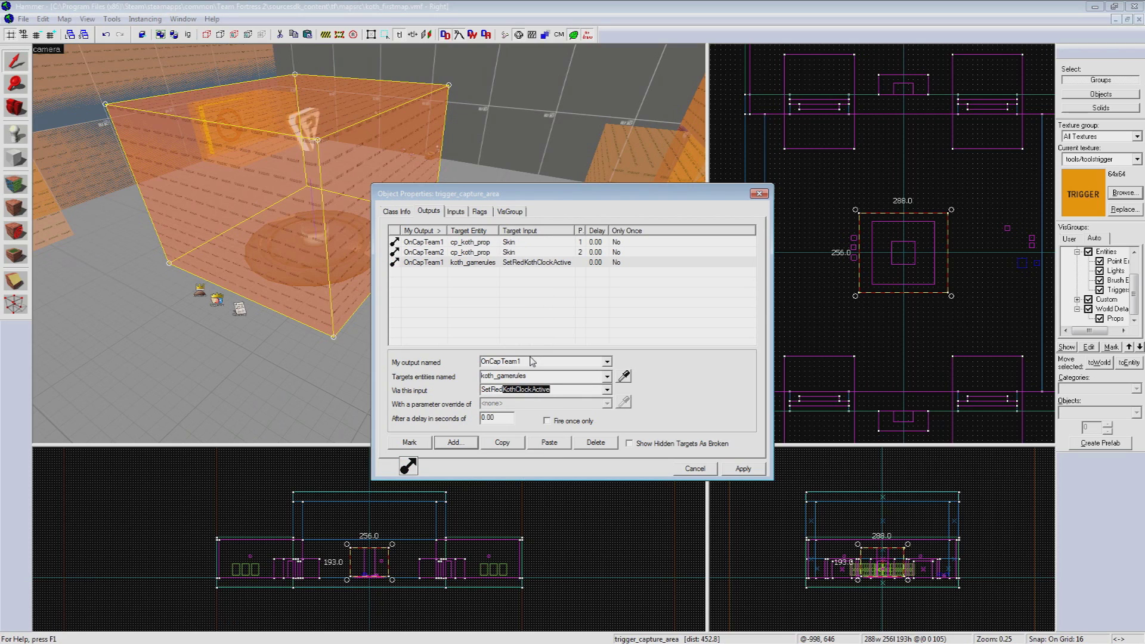
key("Tab")
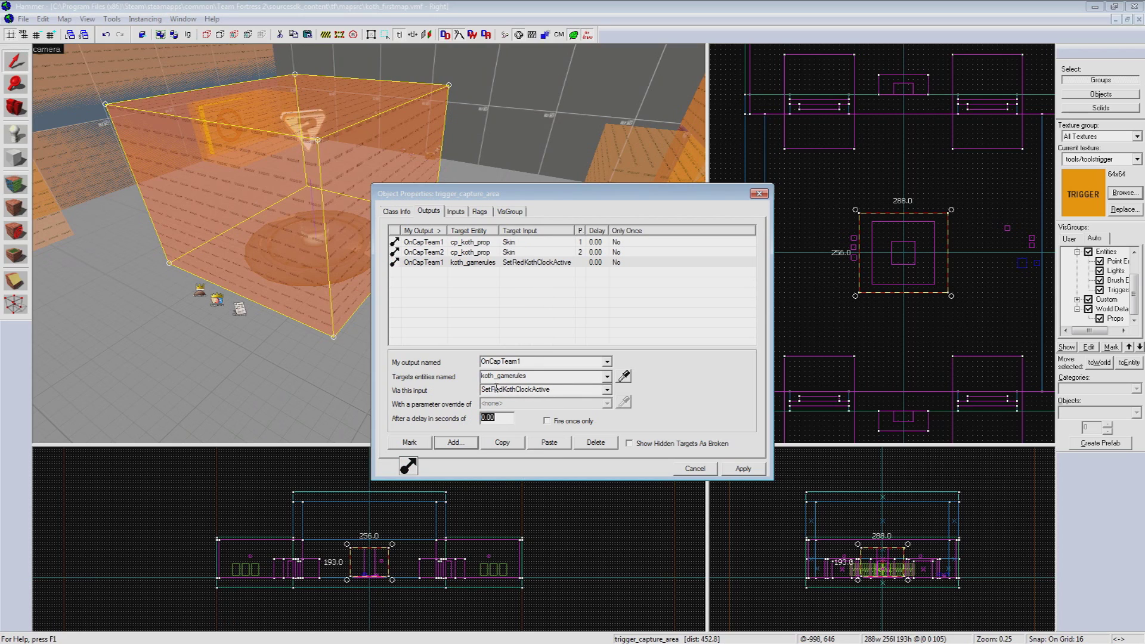
left_click(745, 469)
- Duplicate the red clock output and change the copy to OnCapTeam2 with the SetBlueKothClockActive input
left_click(537, 252)
left_click(502, 443)
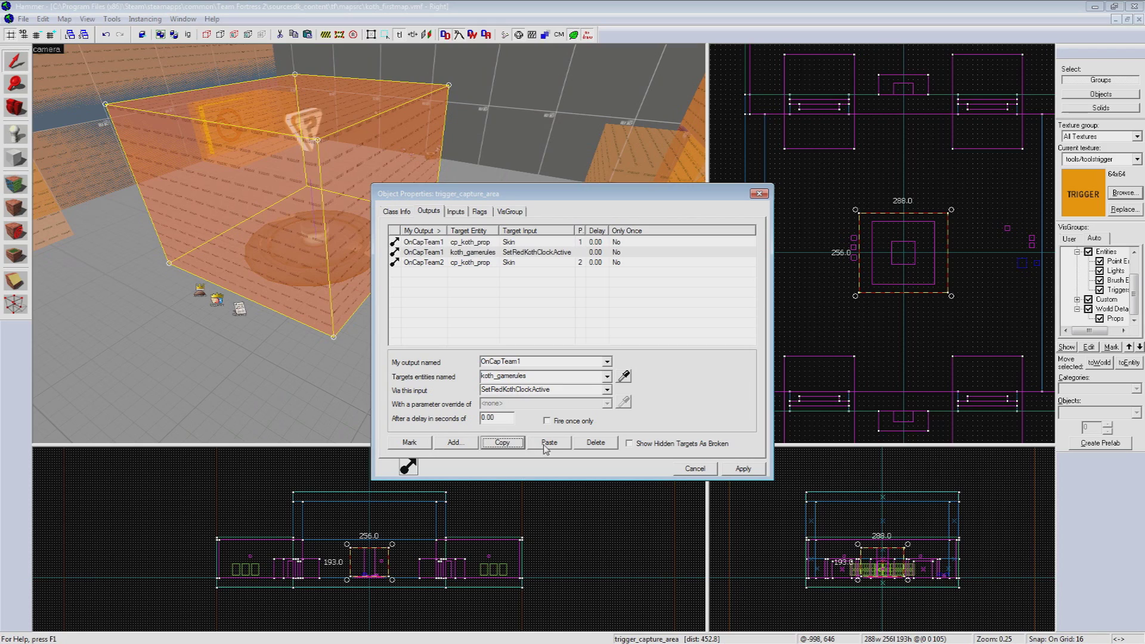
left_click(549, 443)
left_click(556, 391)
left_click(555, 362)
left_click(556, 361)
key("BackSpace")
type("2")
left_click(578, 394)
type("SetBlueKothCl")
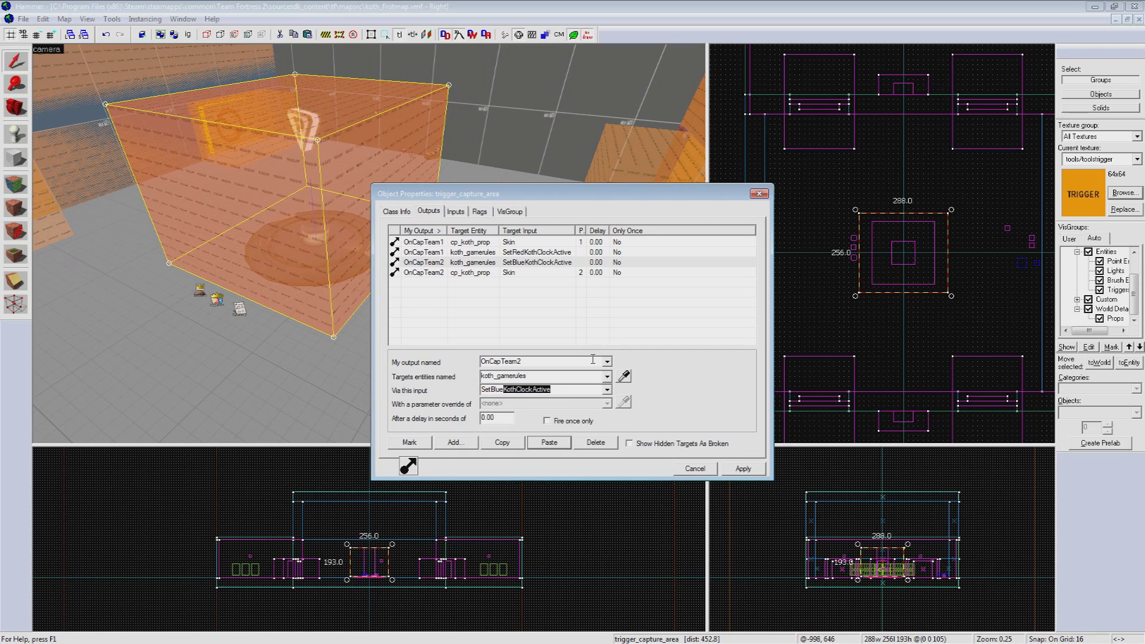
key("Return")
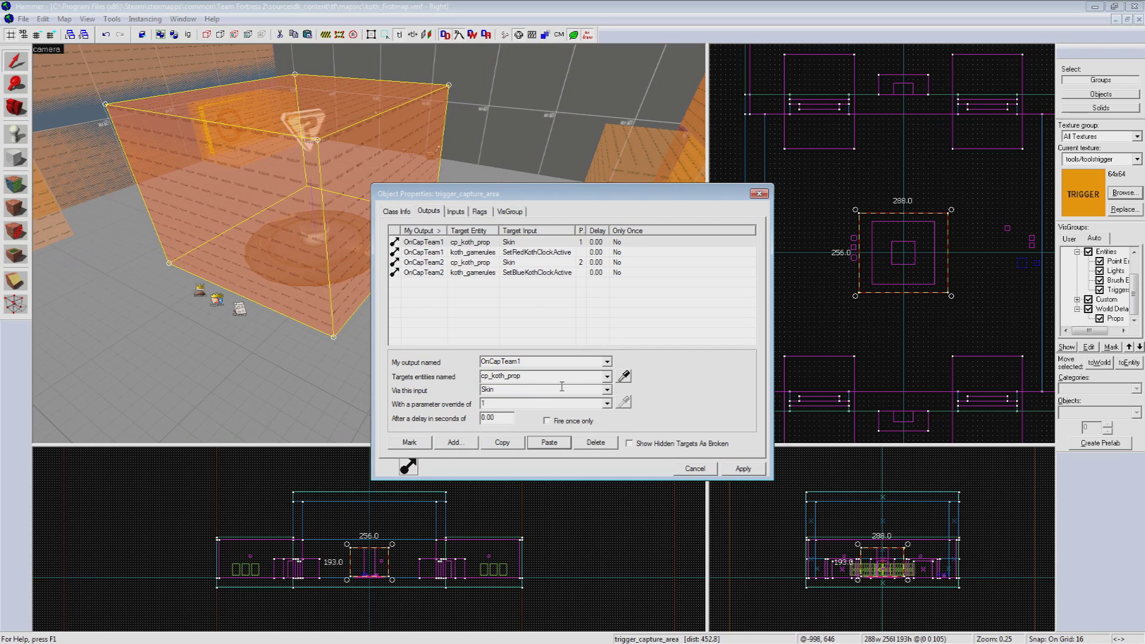
- Add an OnCapTeam1 output that targets koth_gamerules through SetRedTeamRespawnWaveTime with a delay of 8 seconds
left_click(455, 443)
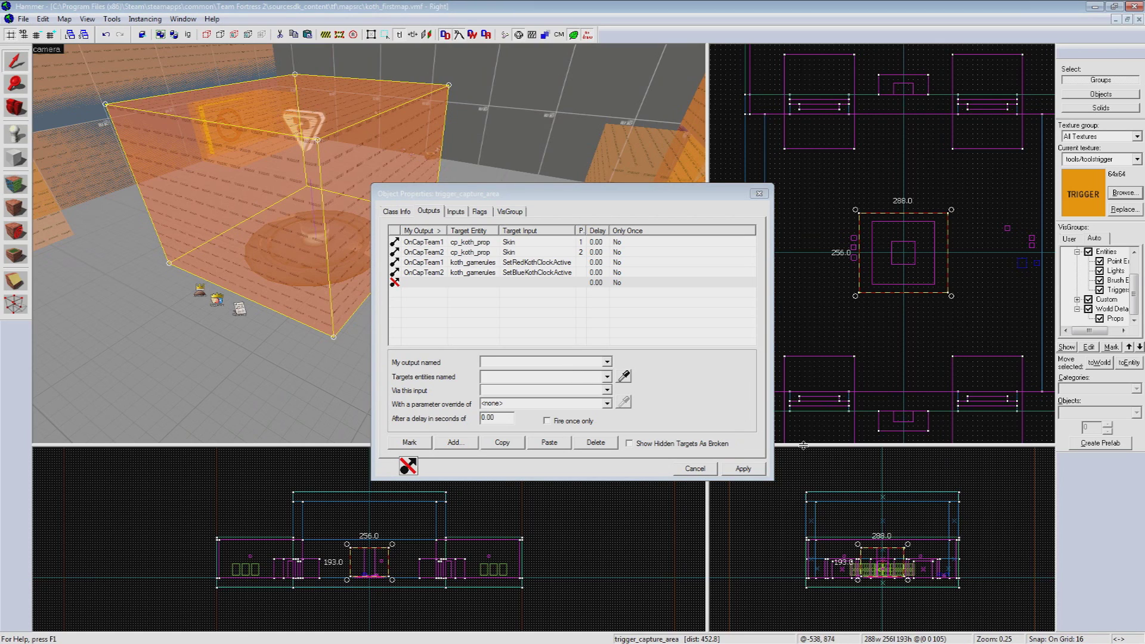
left_click(604, 345)
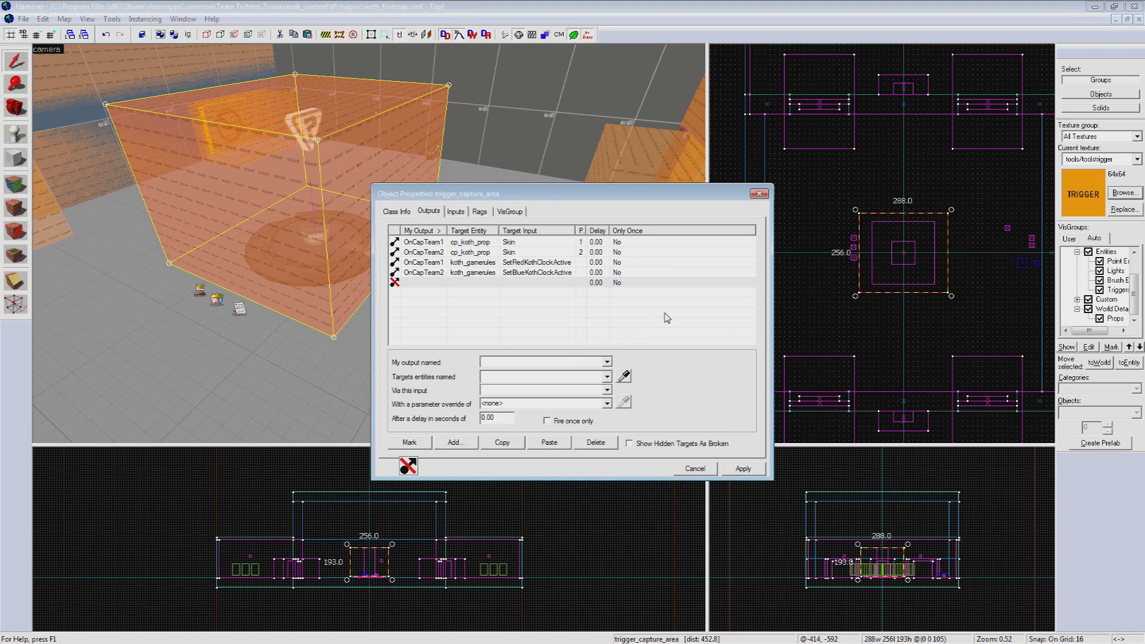
type("OnCapTeam1 ")
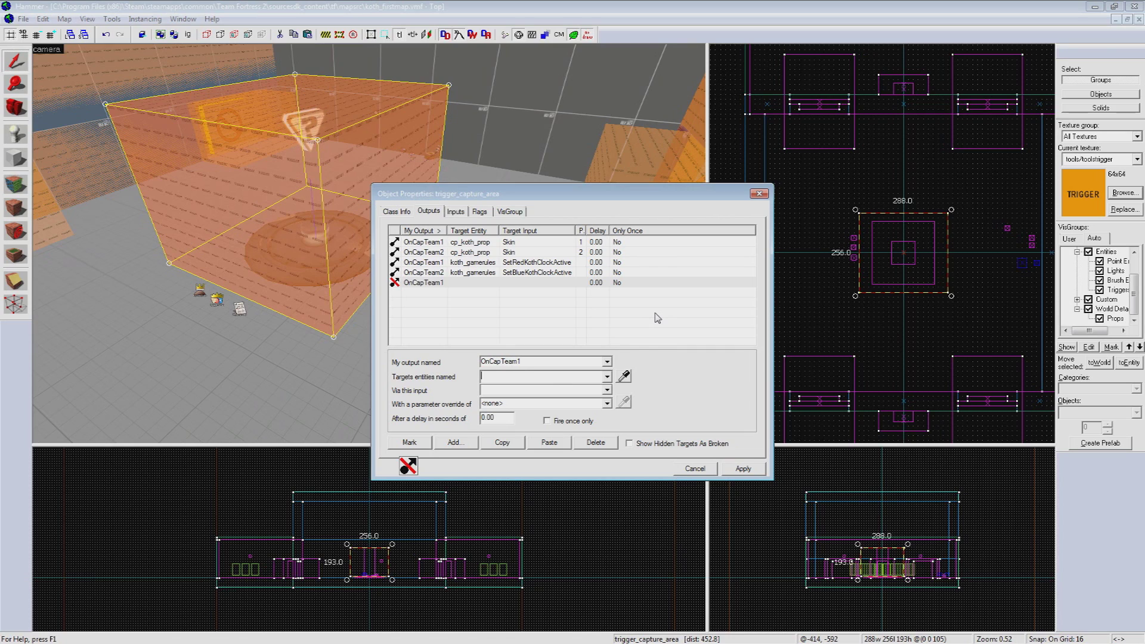
type("koth_gamerules")
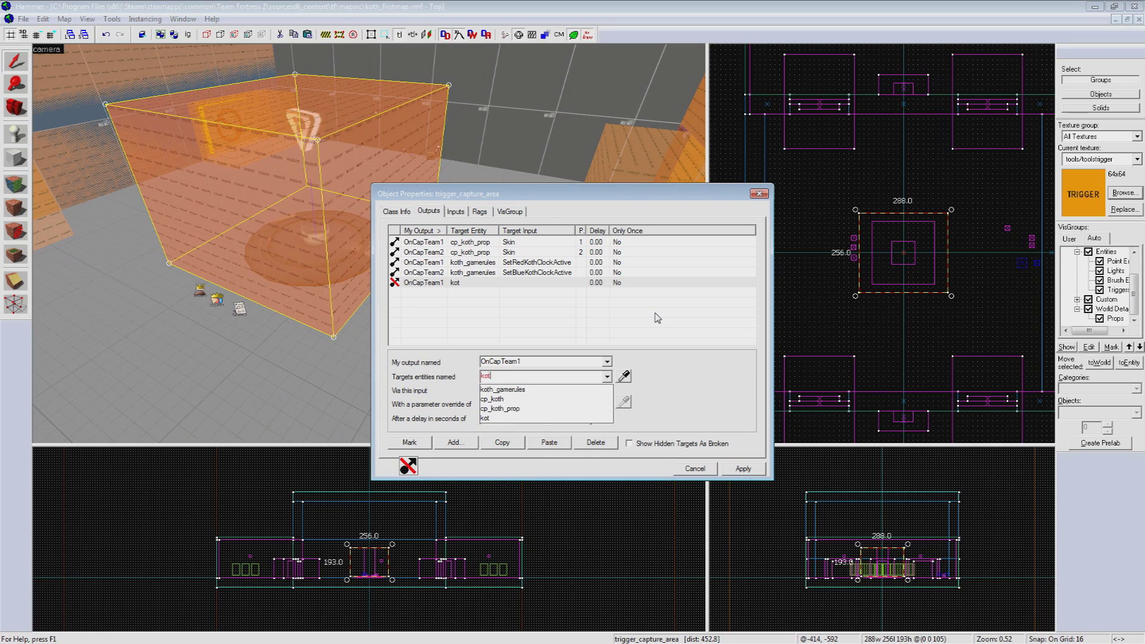
key("Tab")
type("SetRe")
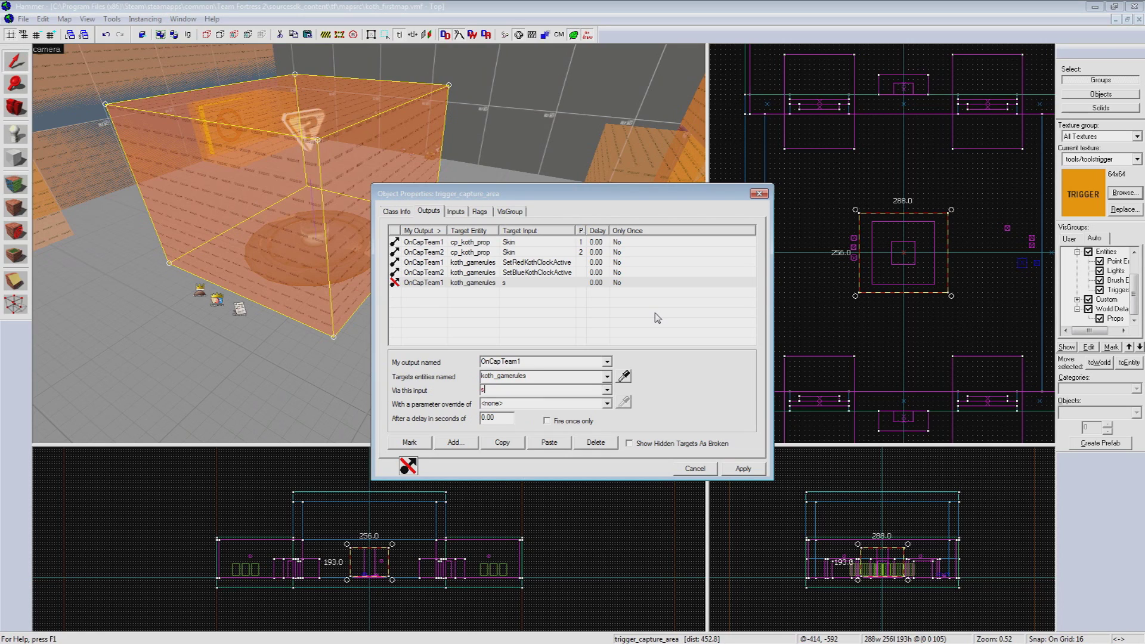
type("dT")
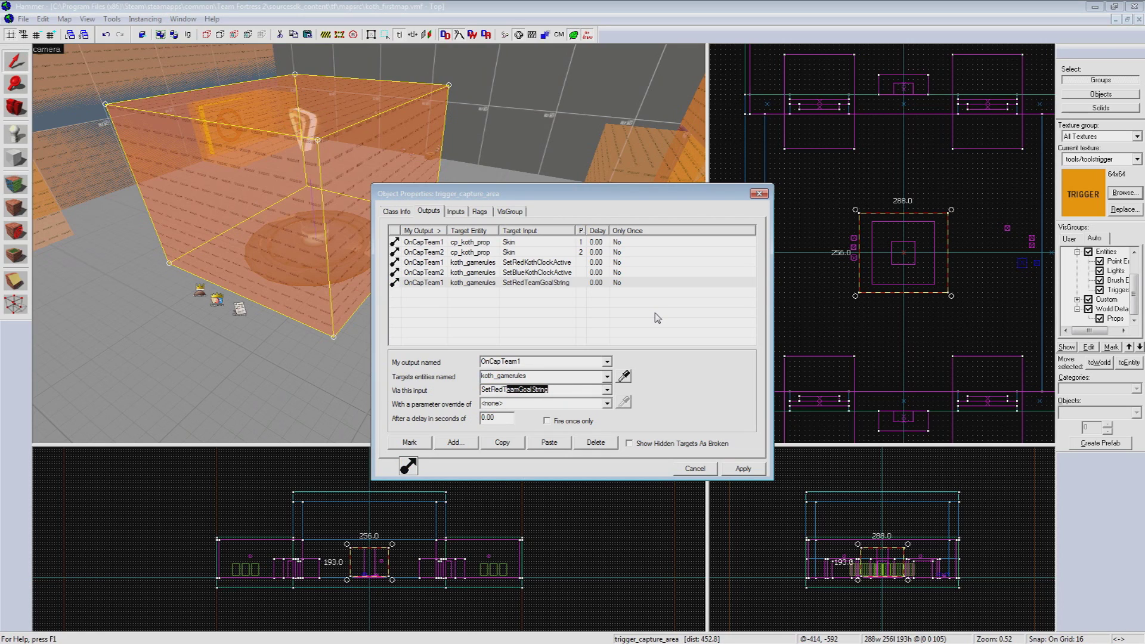
type("eamRespawnWaveTime")
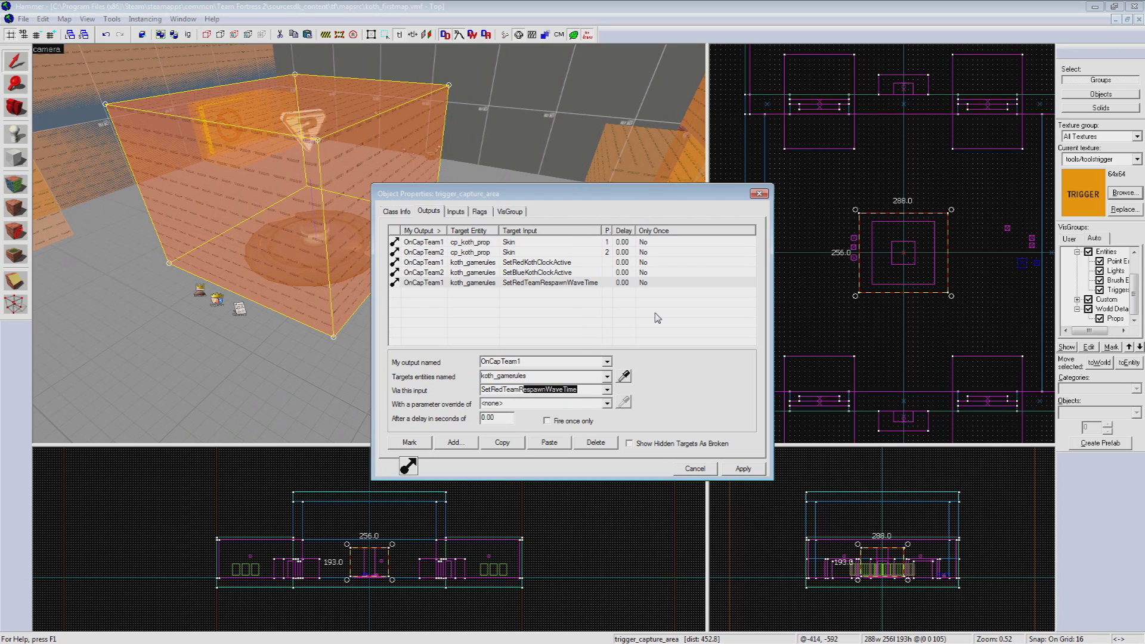
left_click(508, 419)
right_click(512, 416)
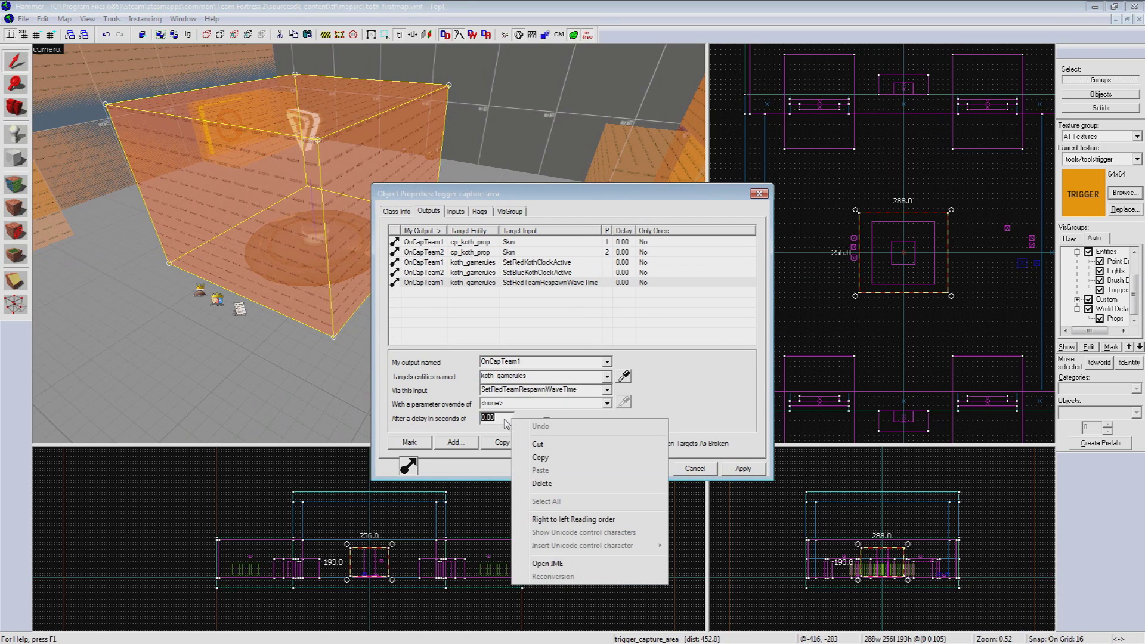
left_click(505, 419)
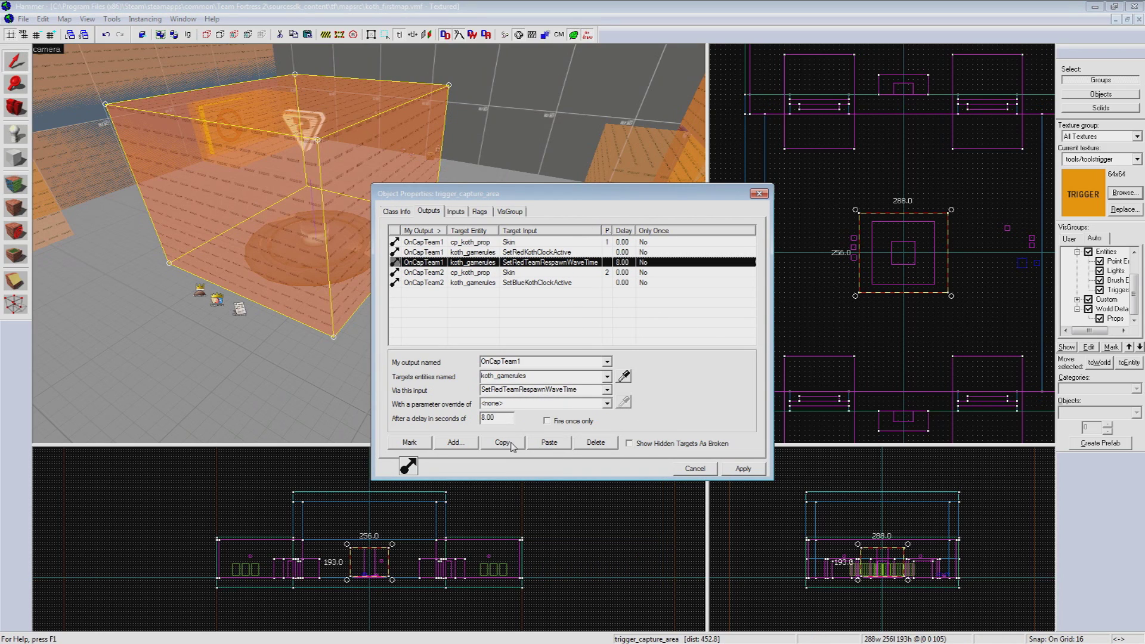
- Duplicate the red respawn output, change the copy to SetBlueTeamRespawnWaveTime with a delay of 4 seconds, and apply the outputs
left_click(511, 444)
left_click(540, 444)
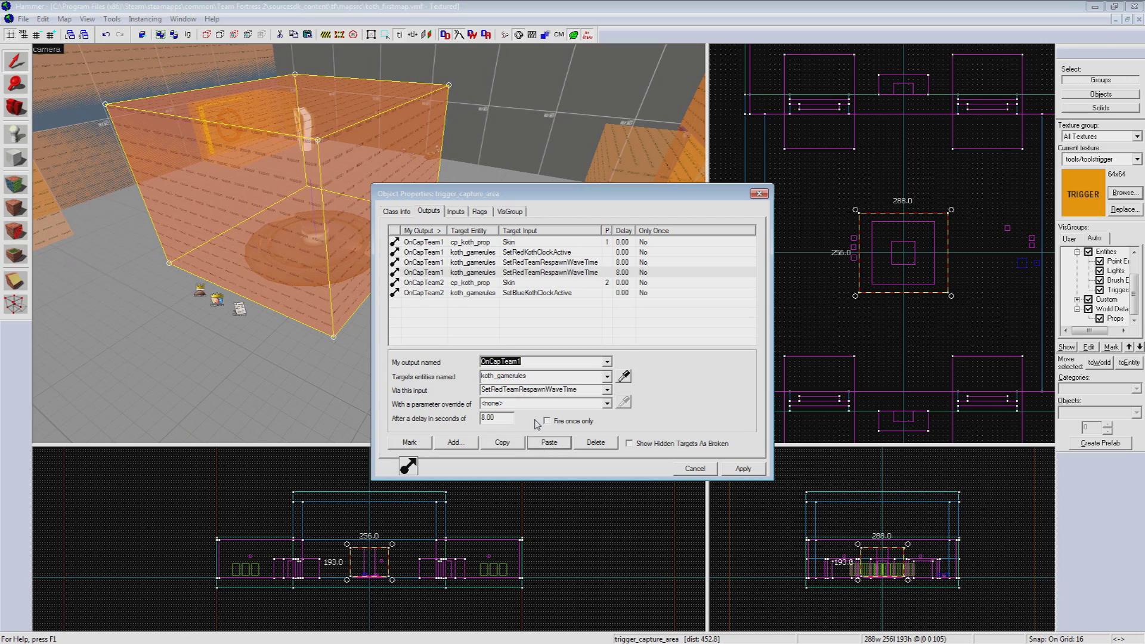
double_click(585, 391)
type("SetBlueRTeamResp")
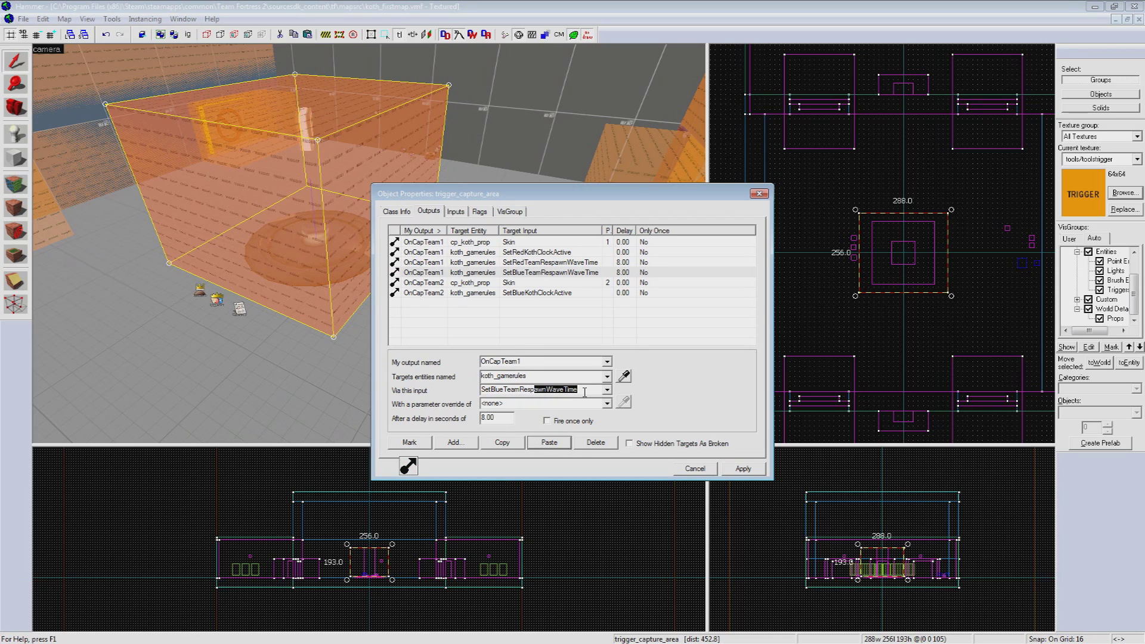
double_click(512, 417)
type("4")
left_click(743, 468)
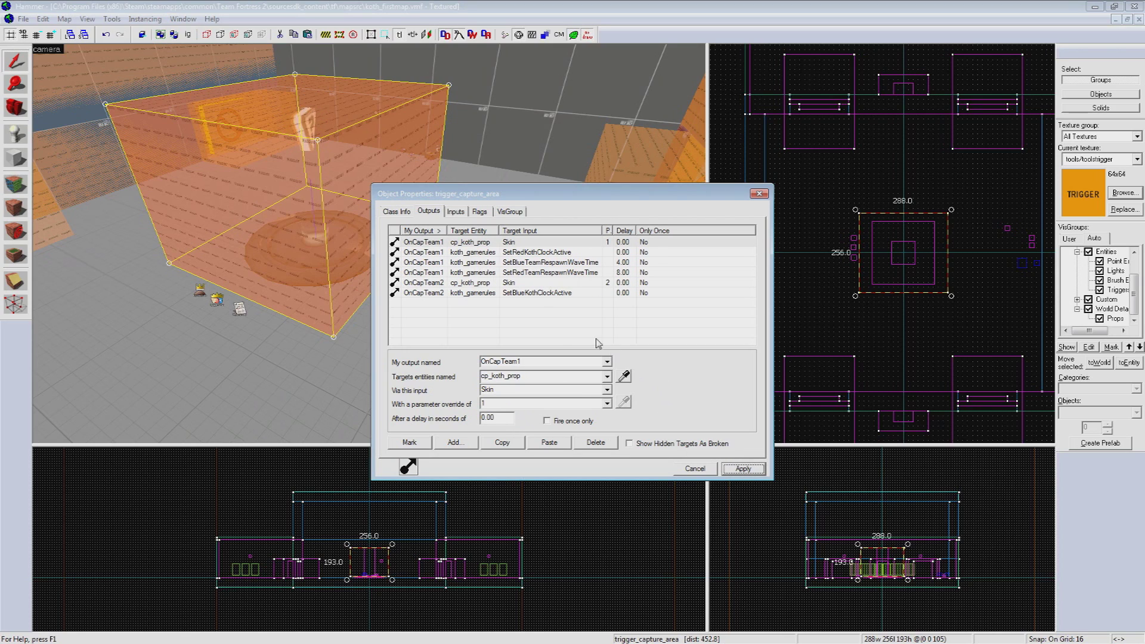
- Add an OnCapTeam2 output that targets koth_gamerules through SetBlueTeamRespawnWaveTime with a delay of 8 seconds
left_click(525, 264)
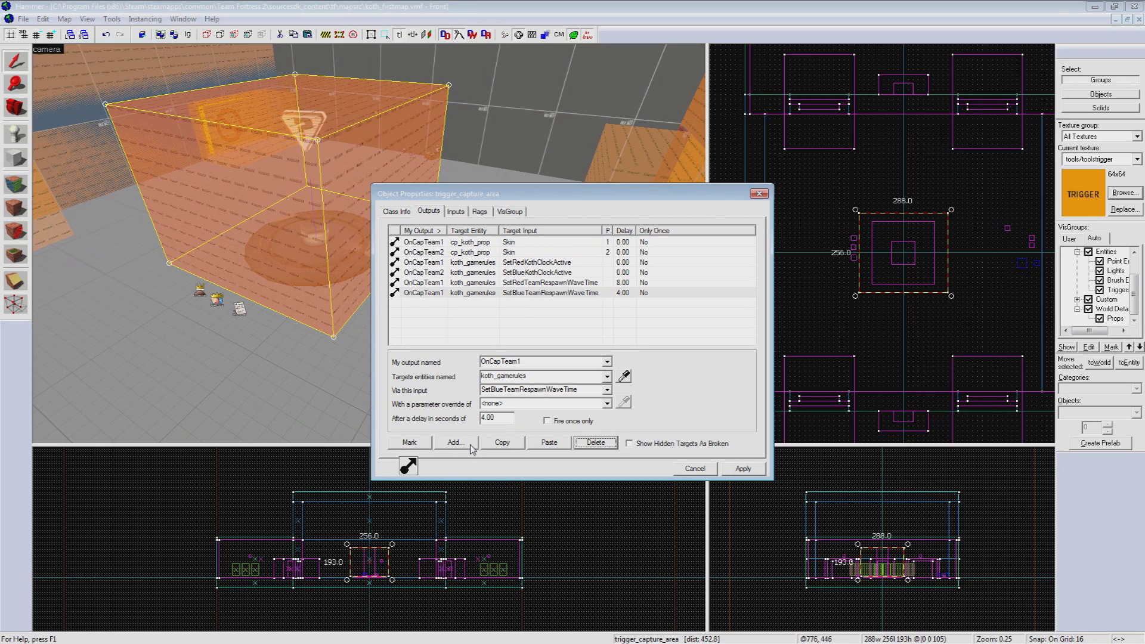
left_click(457, 442)
type("OnCapTeam2 ")
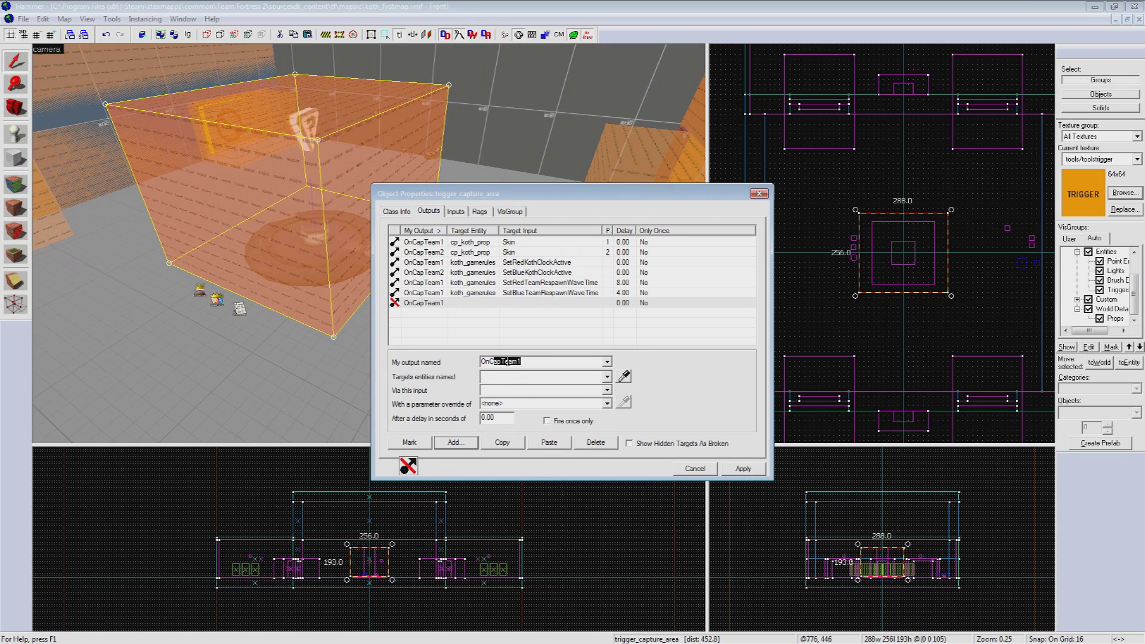
type("koth_gamerules")
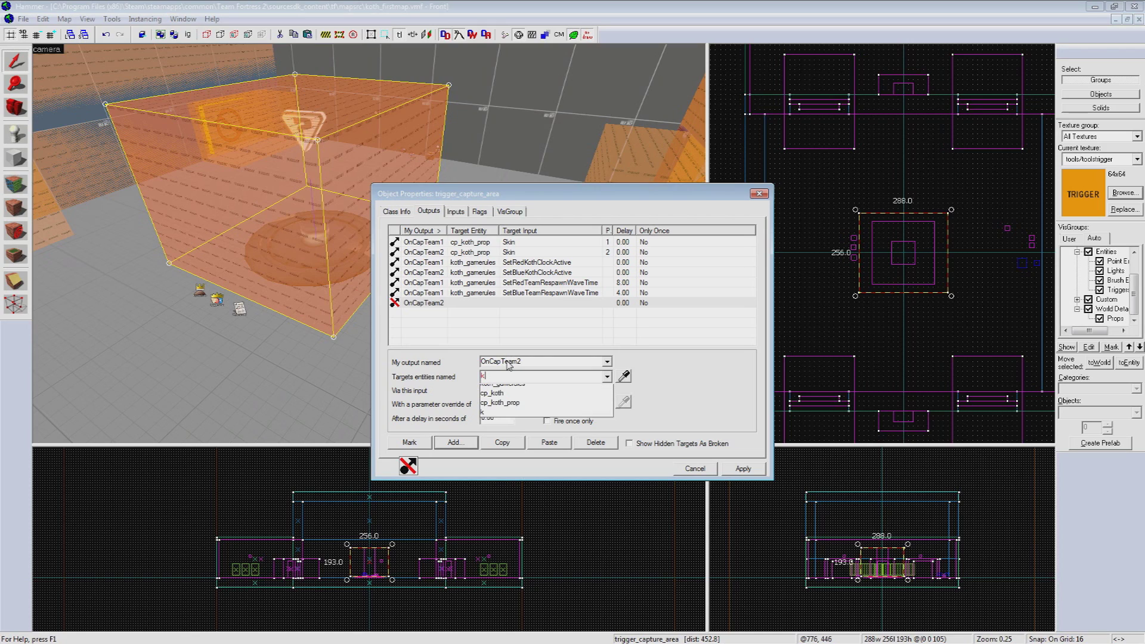
key("Tab")
type("S")
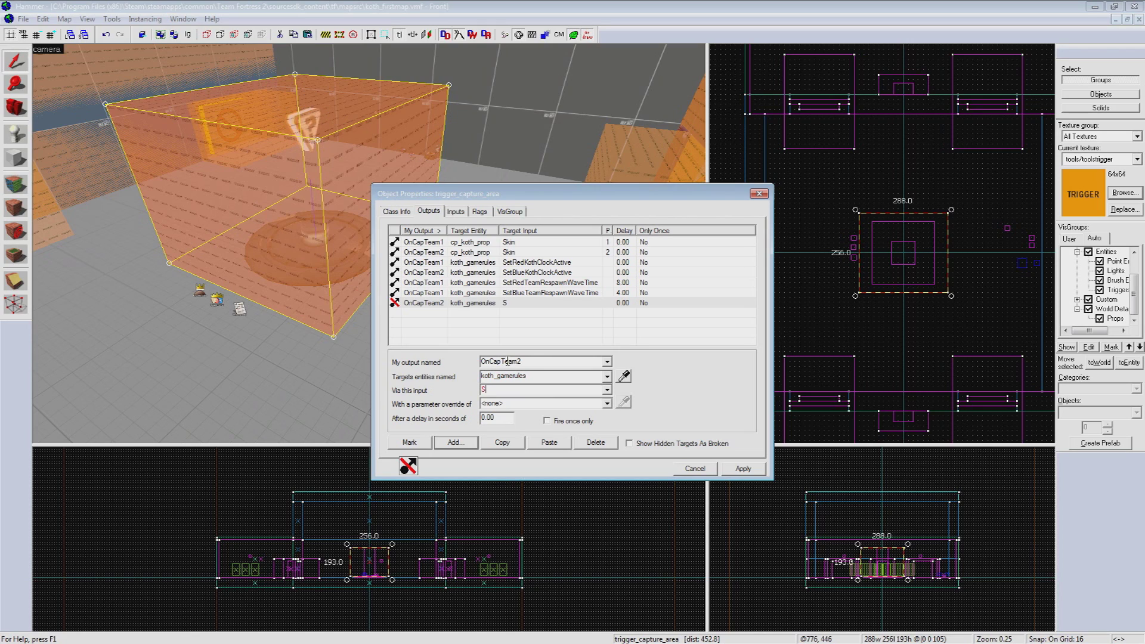
type("etBlueTeamRespawnWaveTime")
key("Tab")
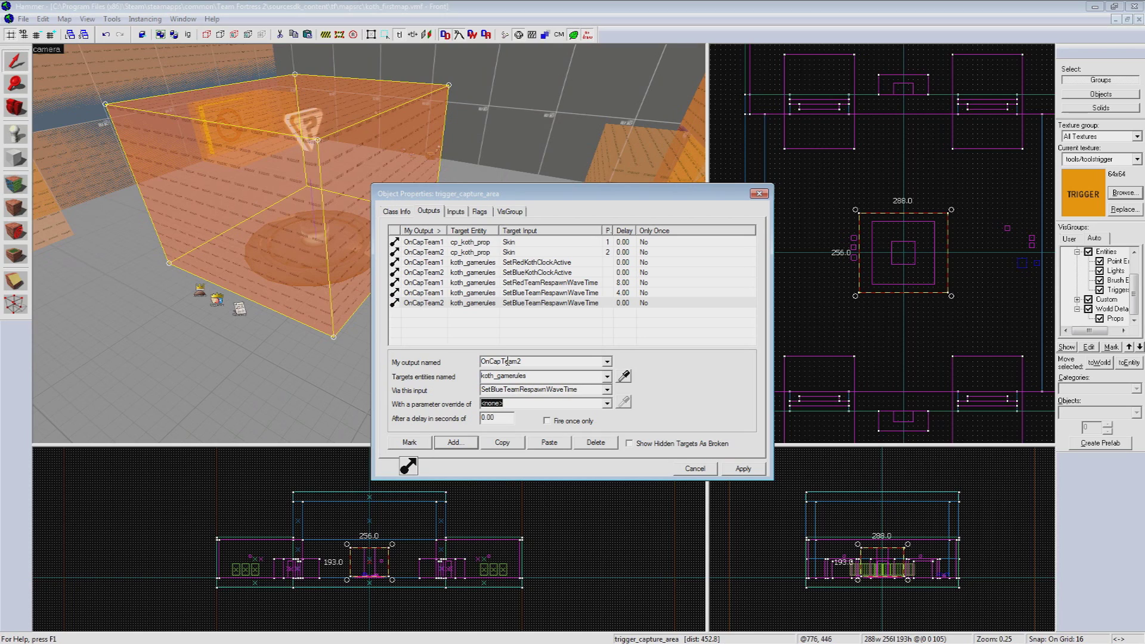
key("Tab")
type("8")
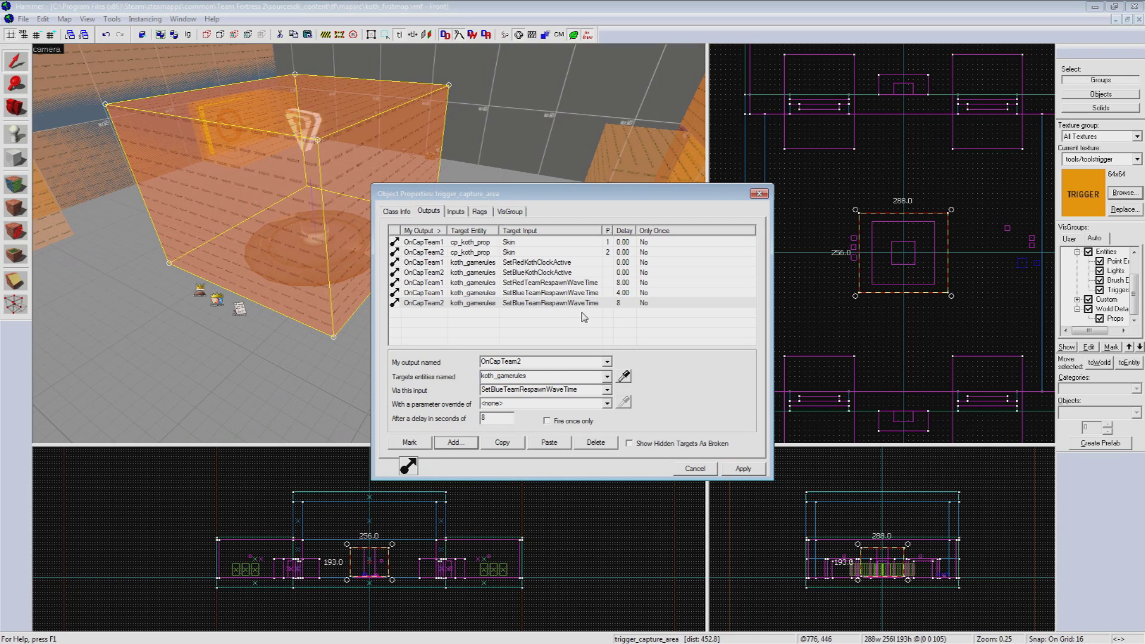
- Duplicate the OnCapTeam2 respawn output, change the copy to SetRedTeamRespawnWaveTime with a delay of 4 seconds, and apply the outputs
left_click(602, 304)
left_click(502, 442)
left_click(548, 442)
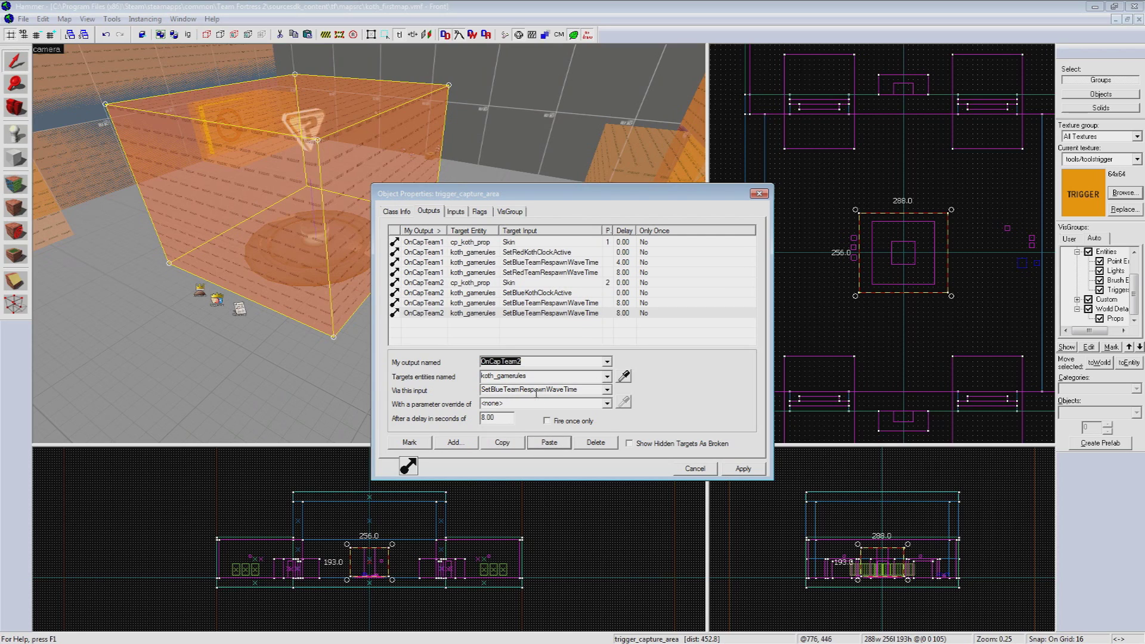
double_click(582, 390)
type("SetRedTea")
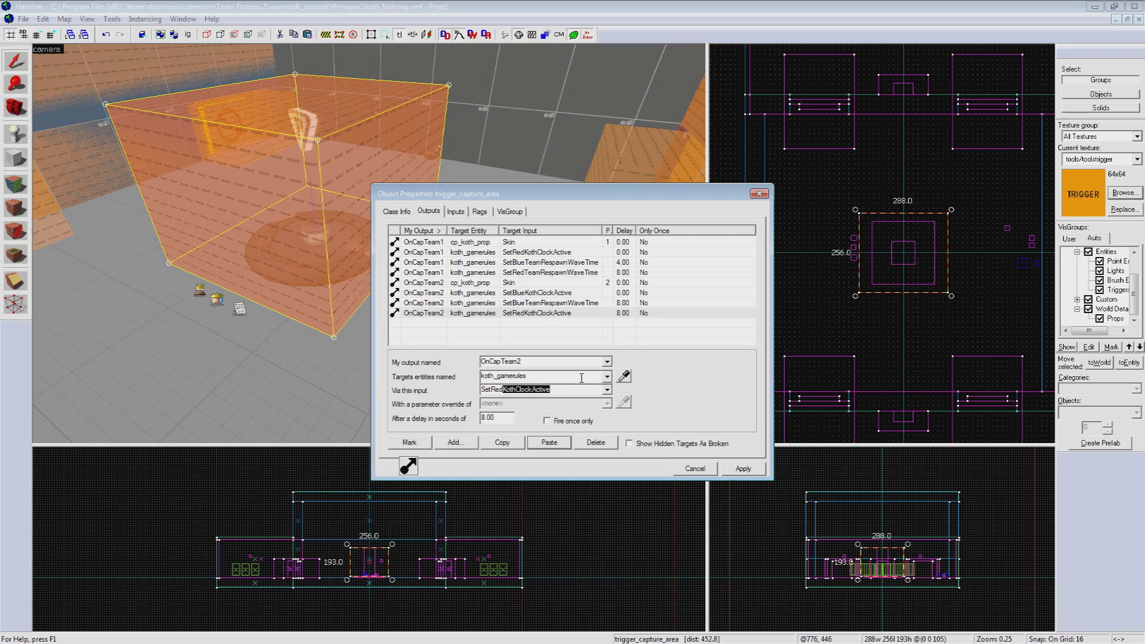
type("mRespawnWaveTime")
key("Tab")
type("4")
left_click(749, 471)
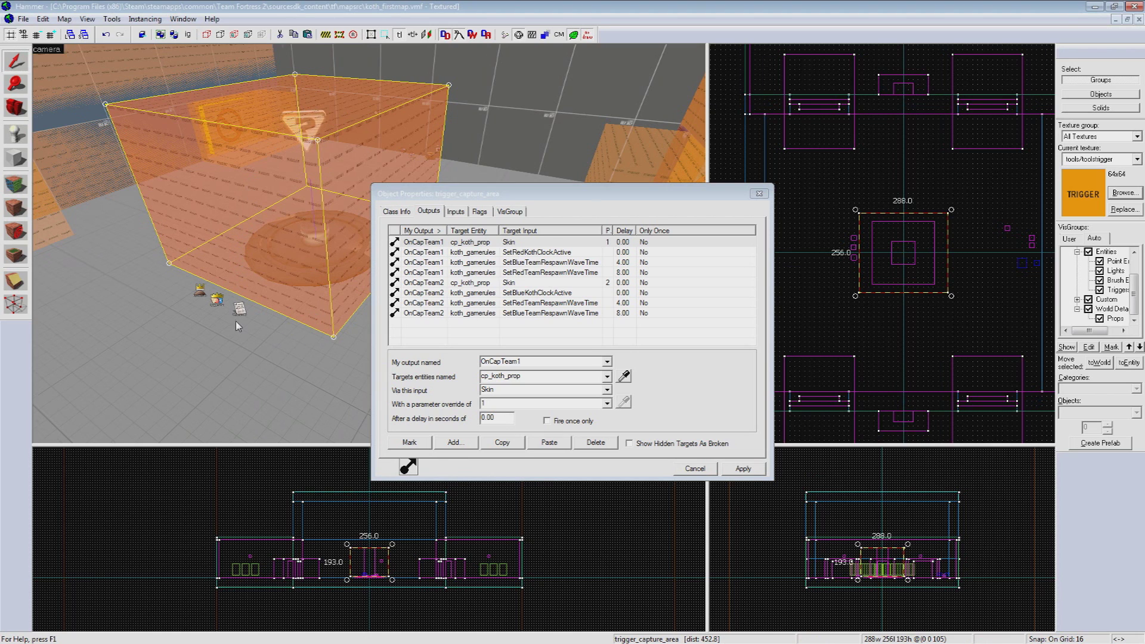
- Place a new entity on the floor beside the row of game logic entities and change its class to logic_auto
key("z")
key("w")
key("s")
key("z")
key("shift+e")
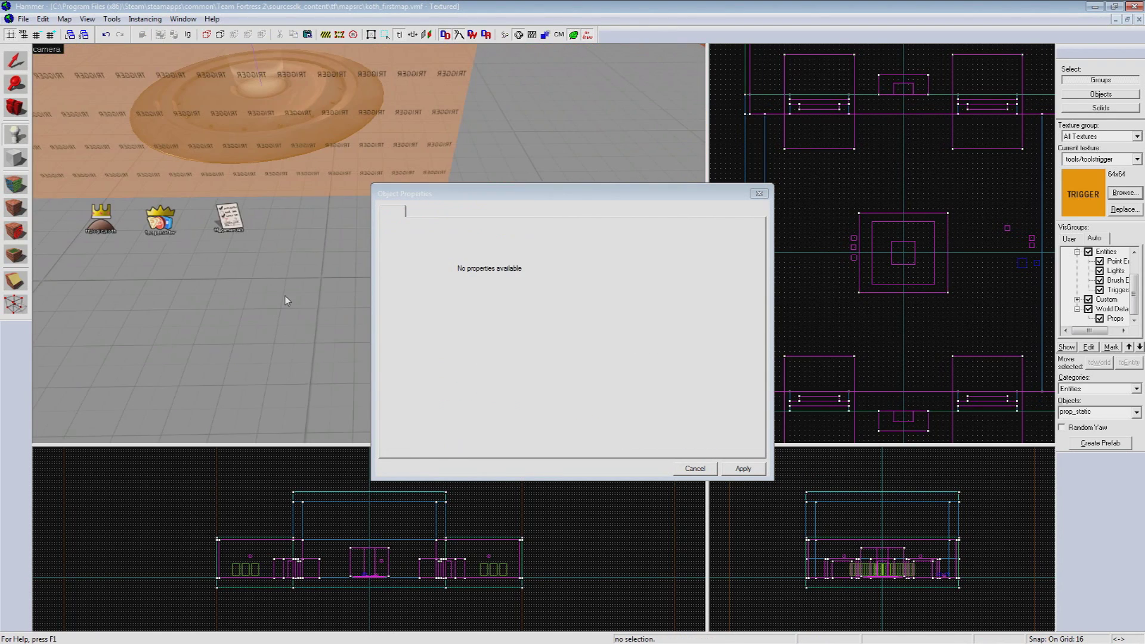
left_click(297, 226)
left_click(420, 234)
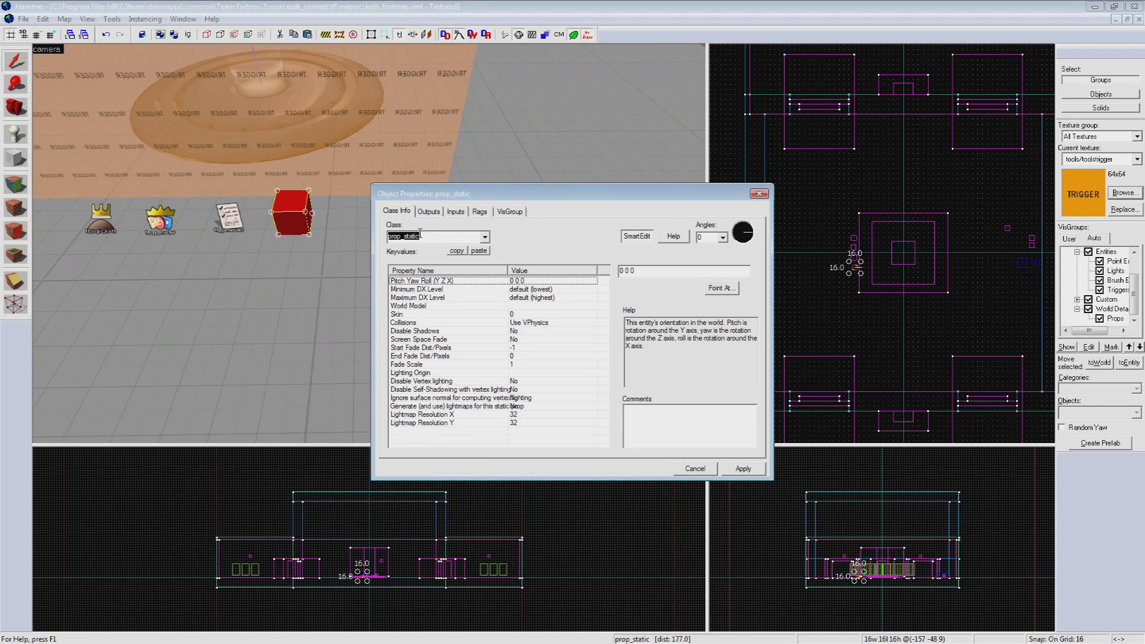
type("logic_auto")
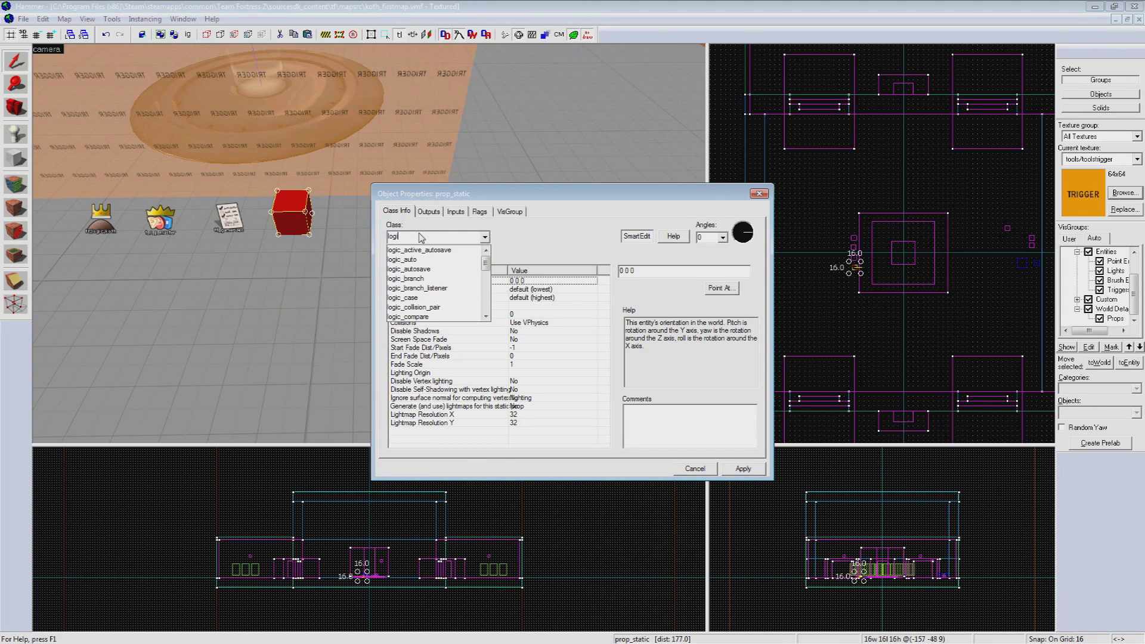
key("Return")
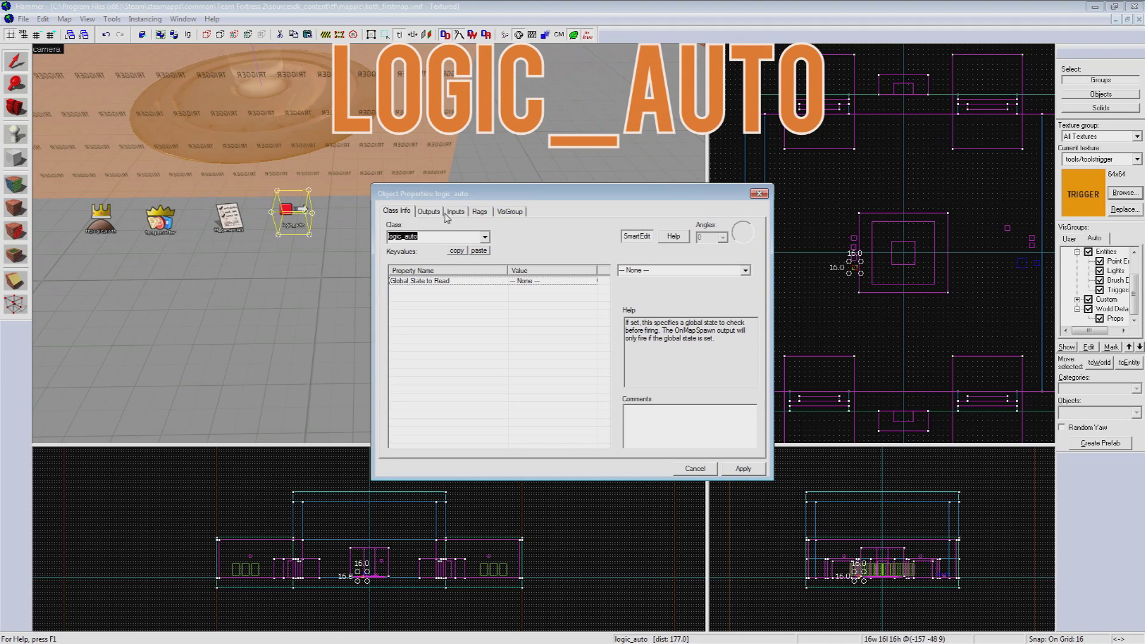
- Add an OnMultiNewRound output to the logic_auto that targets koth_gamerules through SetBlueTeamRespawnWaveTime with a delay of 6 seconds
left_click(429, 211)
left_click(455, 442)
type("OnMultiNewRound ")
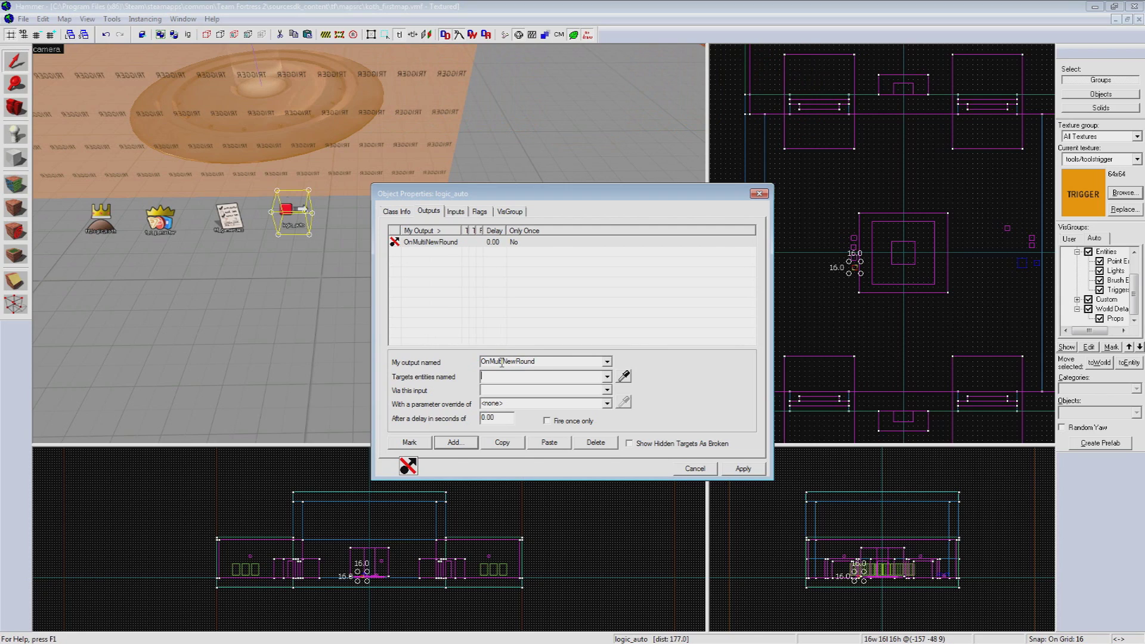
type("koth_gamerules")
key("Tab")
type("SetBlueTeamR")
key("Tab")
key("Tab")
type("6")
- Duplicate the OnMultiNewRound respawn output, change the copy to SetRedTeamRespawnWaveTime, apply the outputs and close the logic_auto properties
left_click(580, 242)
left_click(503, 442)
left_click(550, 443)
left_click(498, 389)
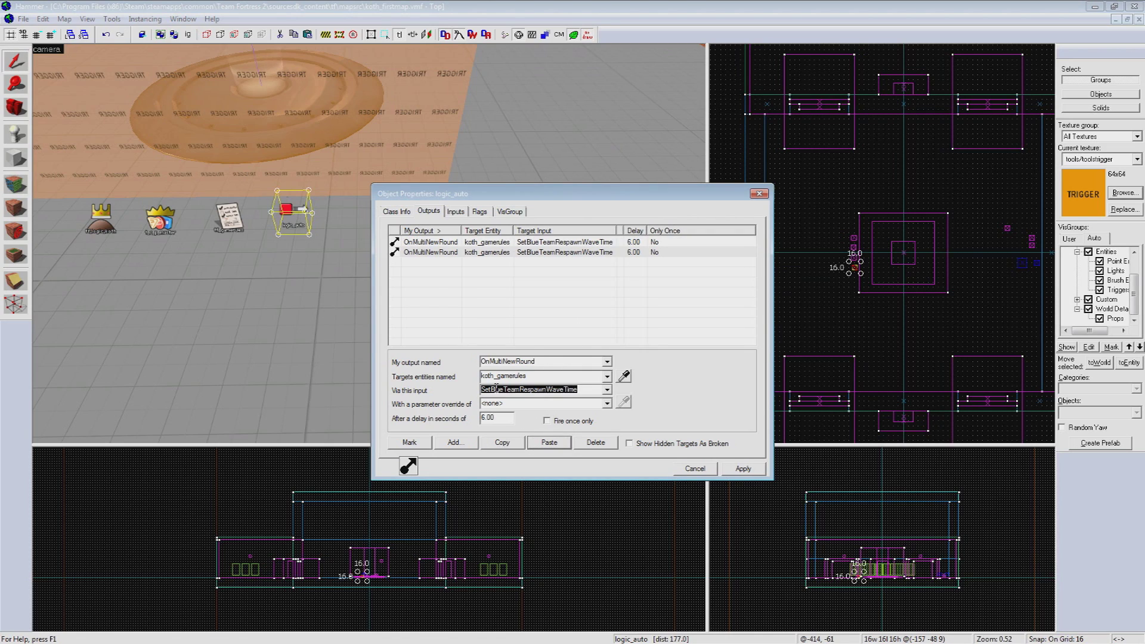
left_click(505, 390)
key("BackSpace")
key("BackSpace")
key("BackSpace")
key("BackSpace")
type("Red")
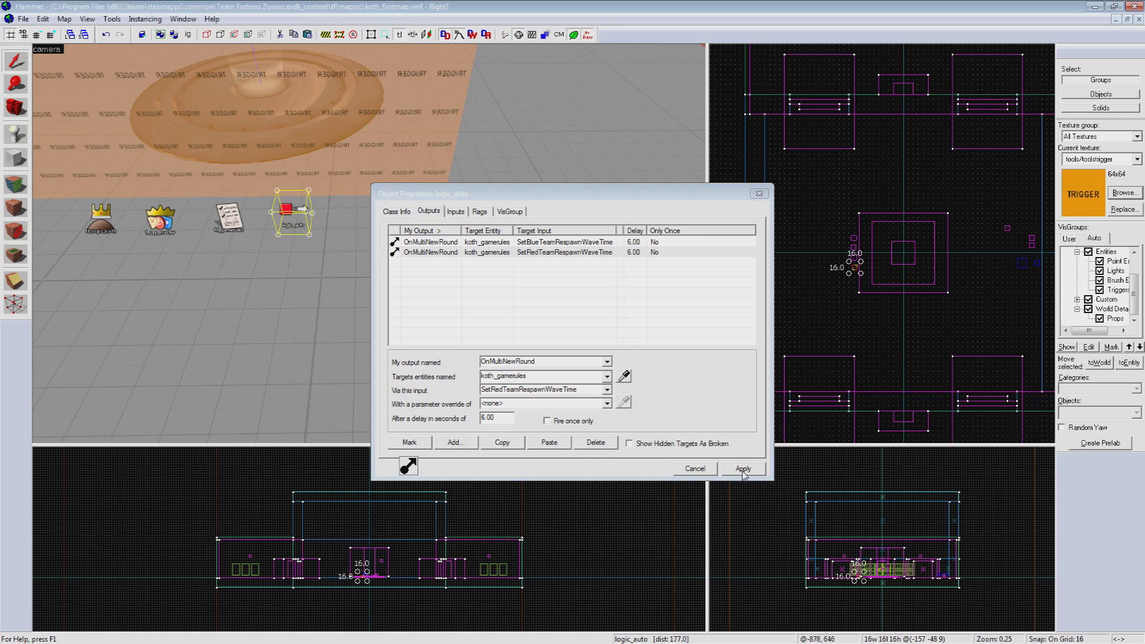
left_click(759, 193)
- Add an OnMultiNewRound output to the logic_auto that targets koth_gamerules through SetRedTeamGoalString with the parameter #koth_setup_goal
key("z")
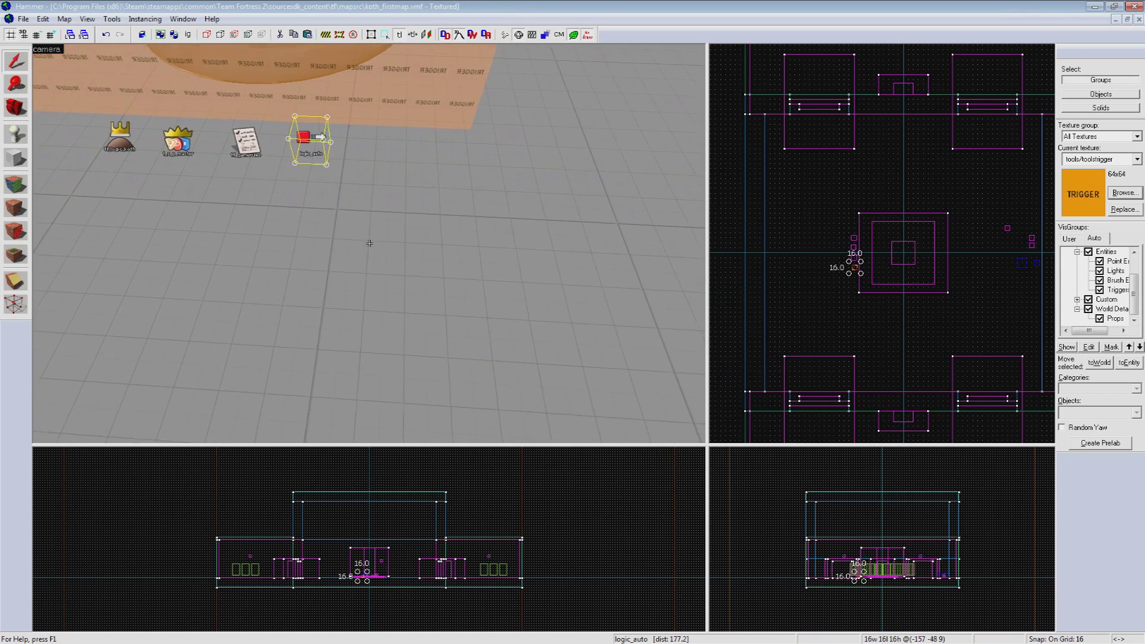
key("s")
key("w")
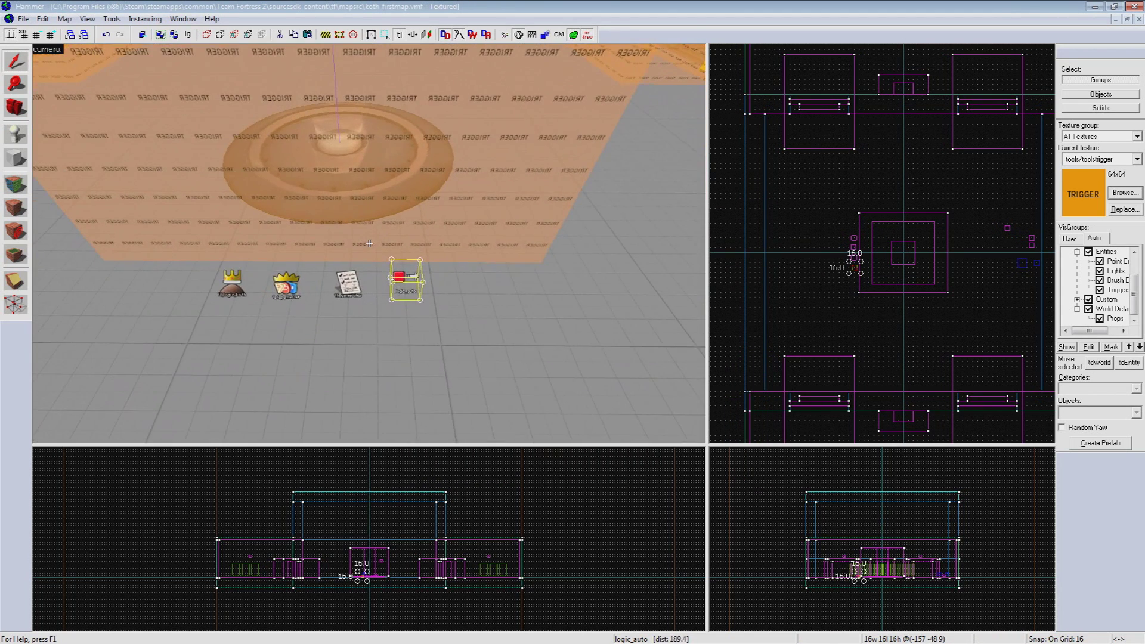
key("z")
double_click(392, 263)
left_click(426, 215)
left_click(460, 447)
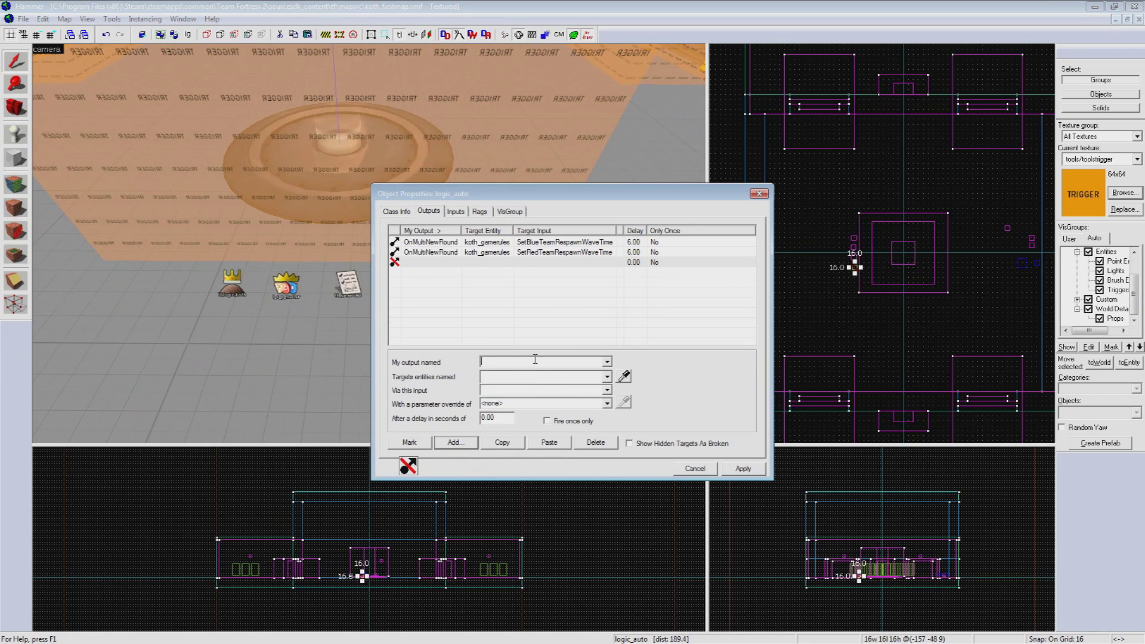
type("OnMultiNewRound koth_gamerules")
key("Tab")
type("SetRedTeamFo")
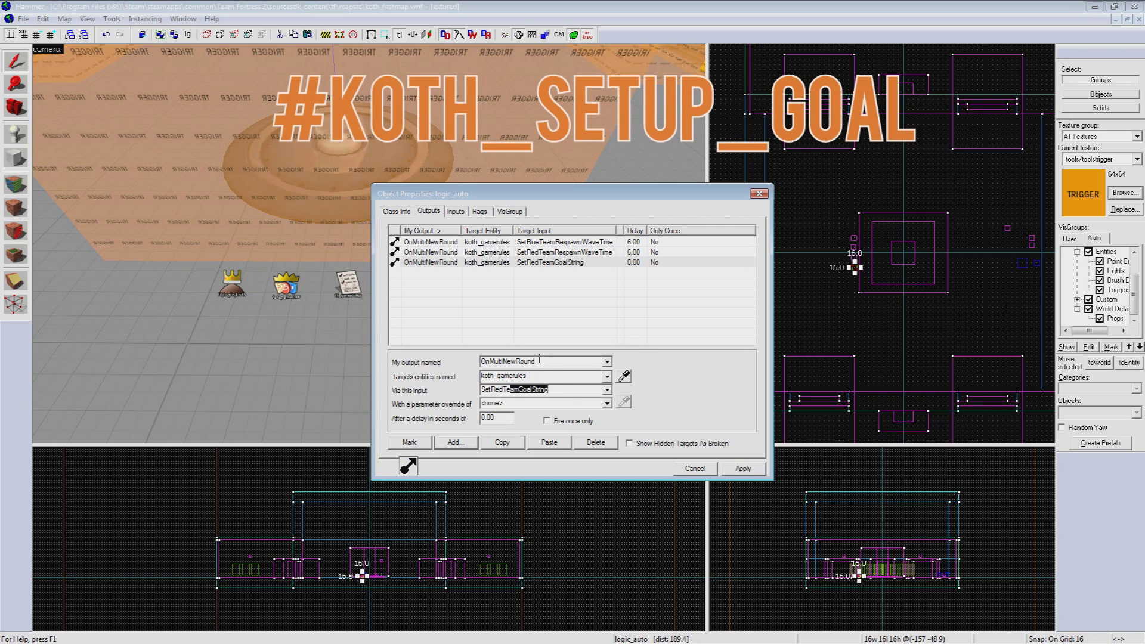
type("GoalStr")
key("Tab")
type("#kot")
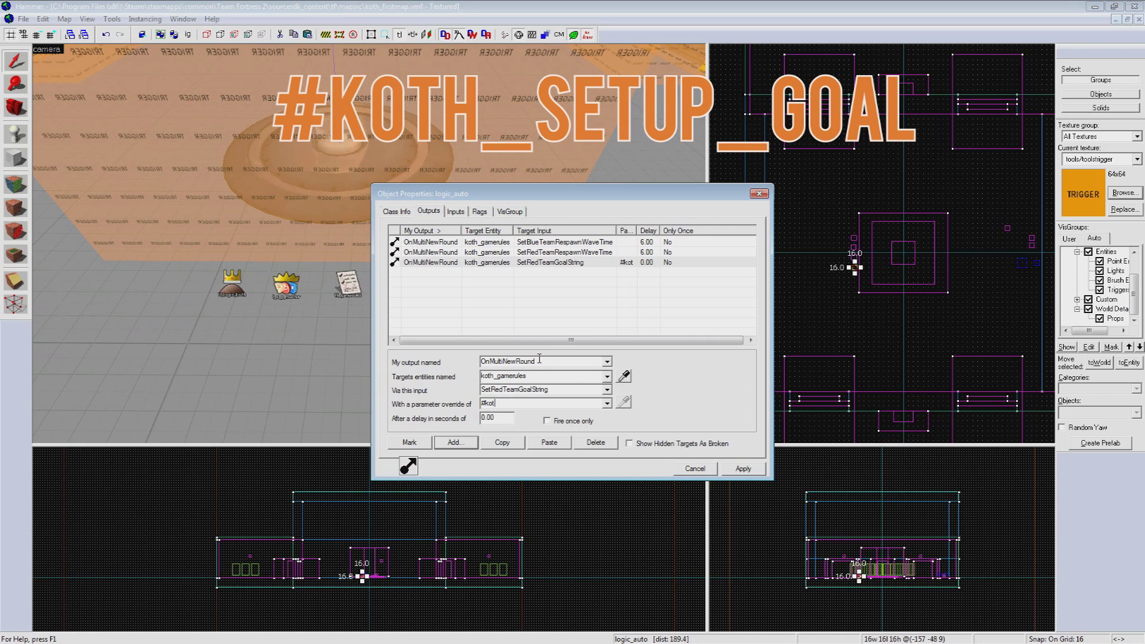
type("h_setup_goal")
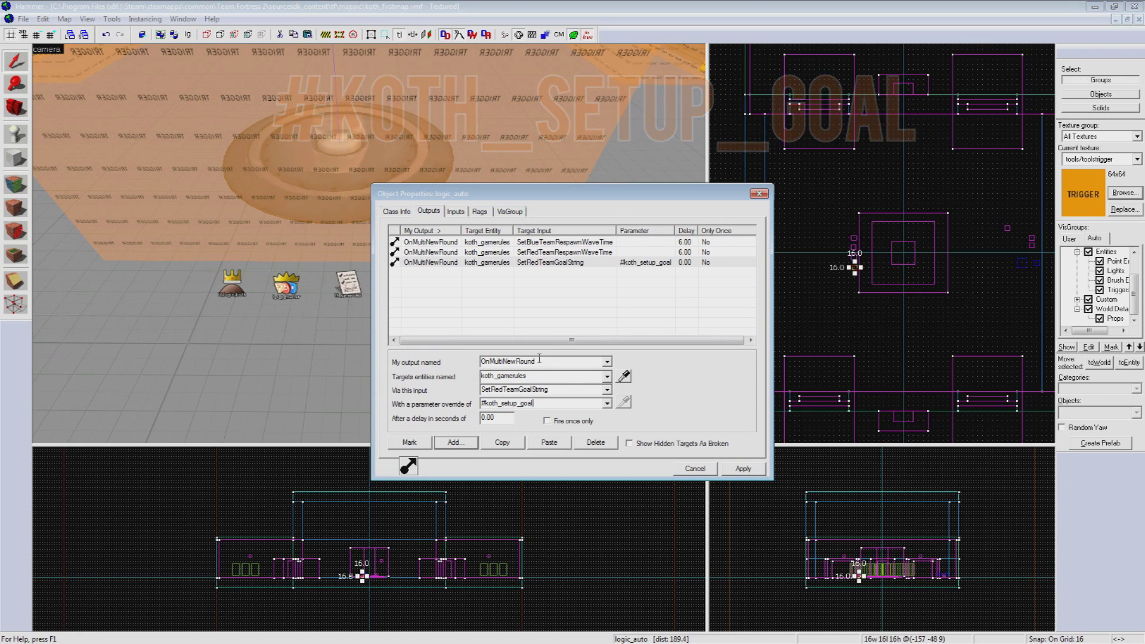
- Duplicate the goal string output, change the copy to SetBlueTeamGoalString, apply the outputs and close the logic_auto properties
left_click(556, 263)
left_click(502, 445)
left_click(552, 444)
left_click(504, 391)
left_click_drag(503, 391, 495, 395)
type("Blue")
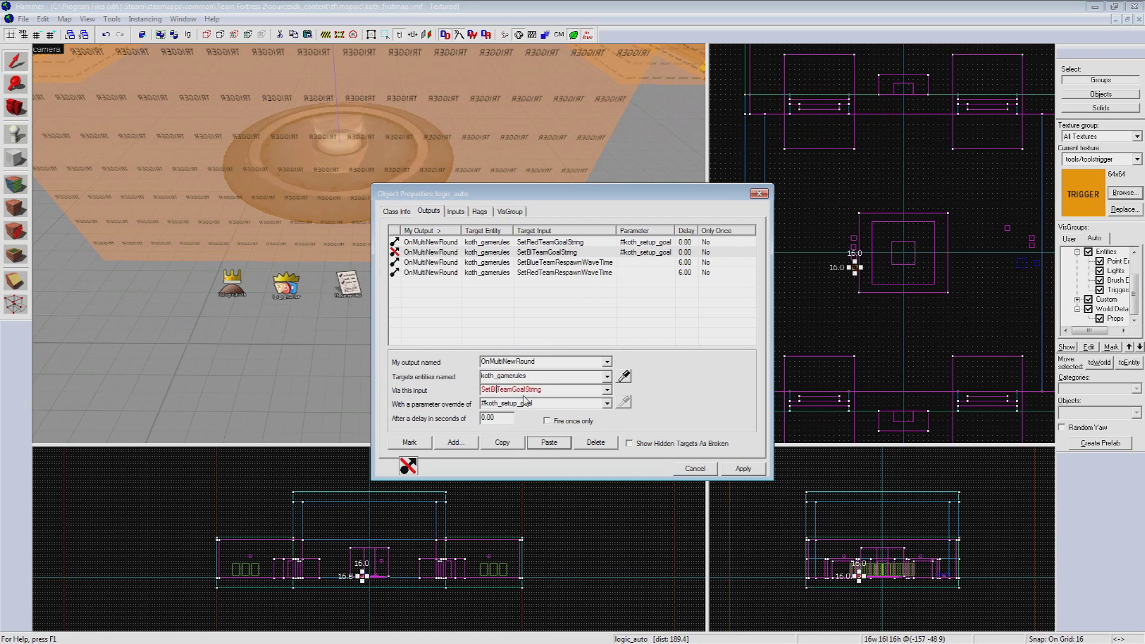
left_click(733, 470)
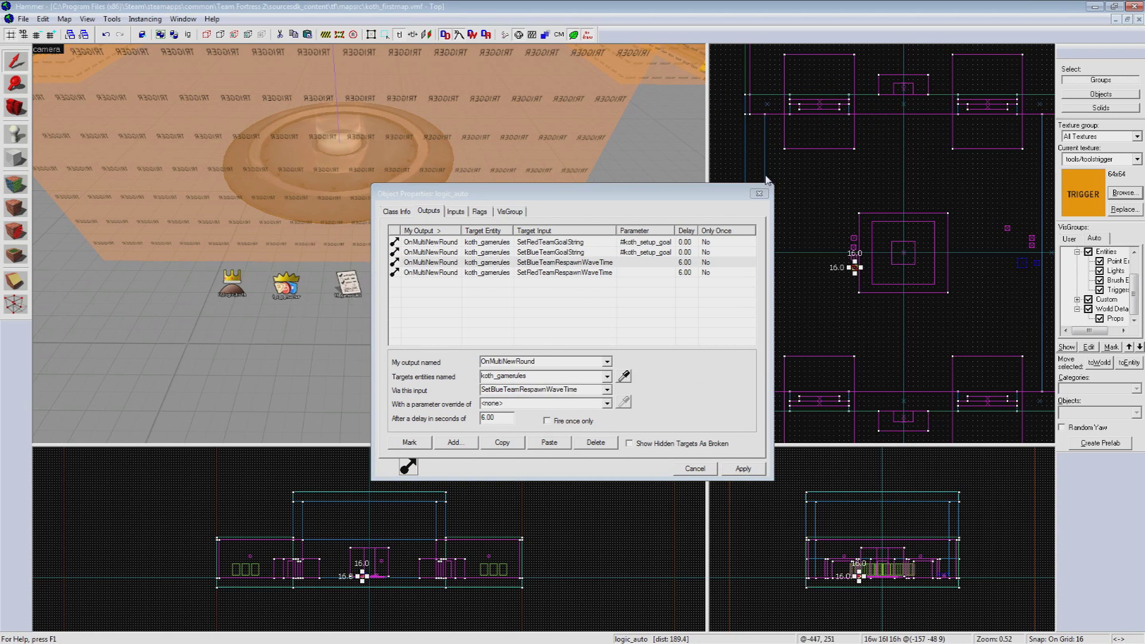
left_click(760, 193)
- Compile the koth_firstmap map and run it in Team Fortress 2
key("z")
key("d")
left_click(23, 18)
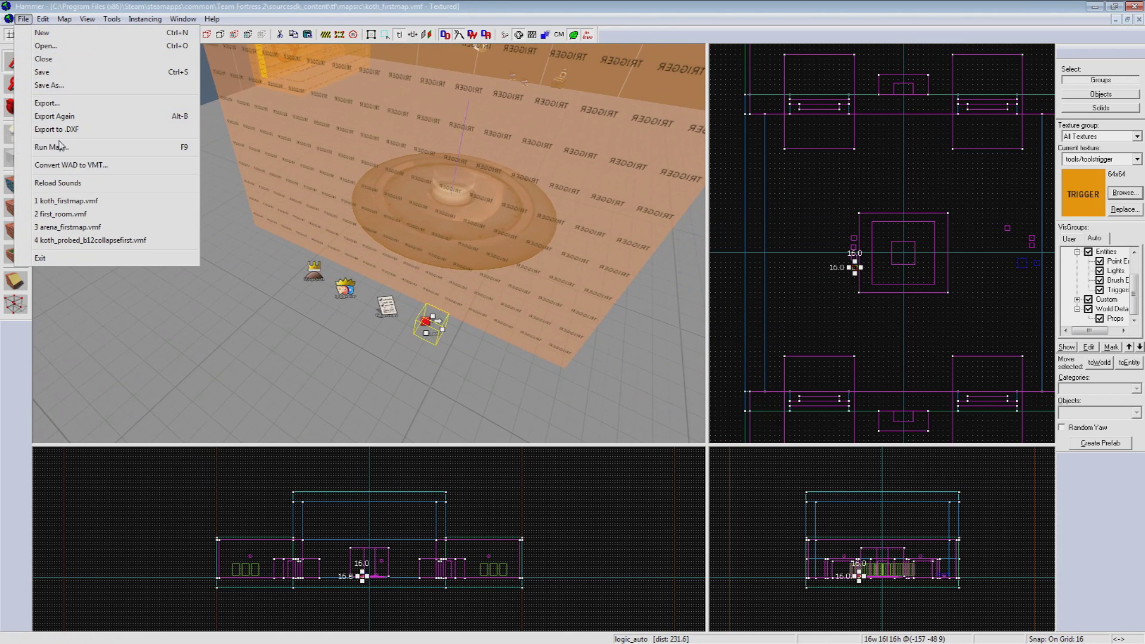
left_click(42, 147)
left_click(580, 429)
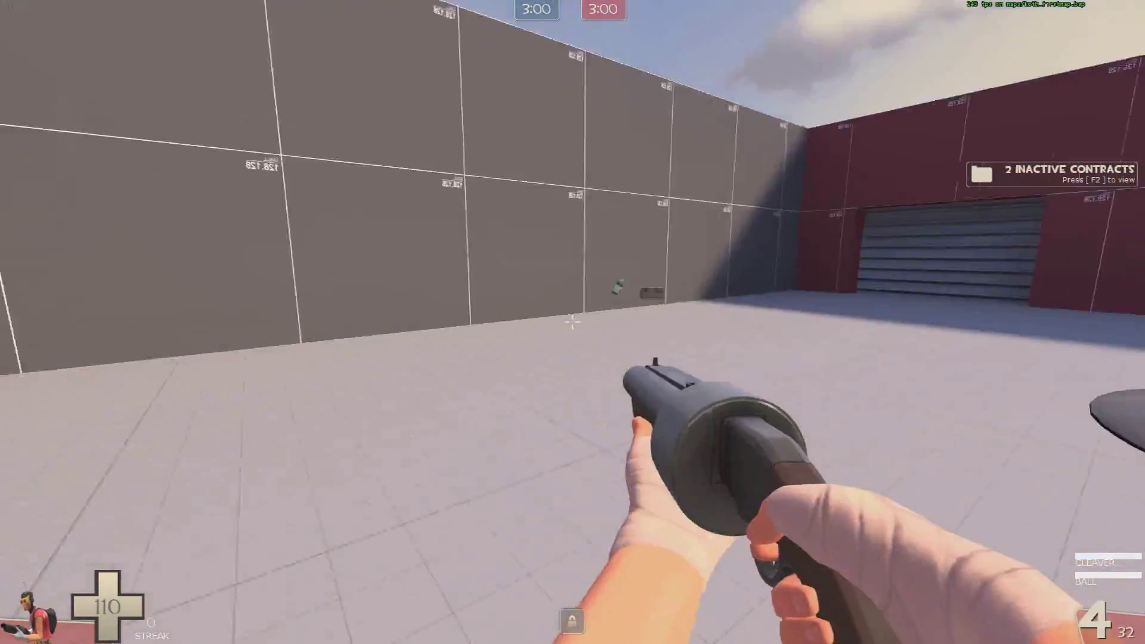
- Test the control point as a RED Scout by walking onto it and taunting there while it is being captured
key("w")
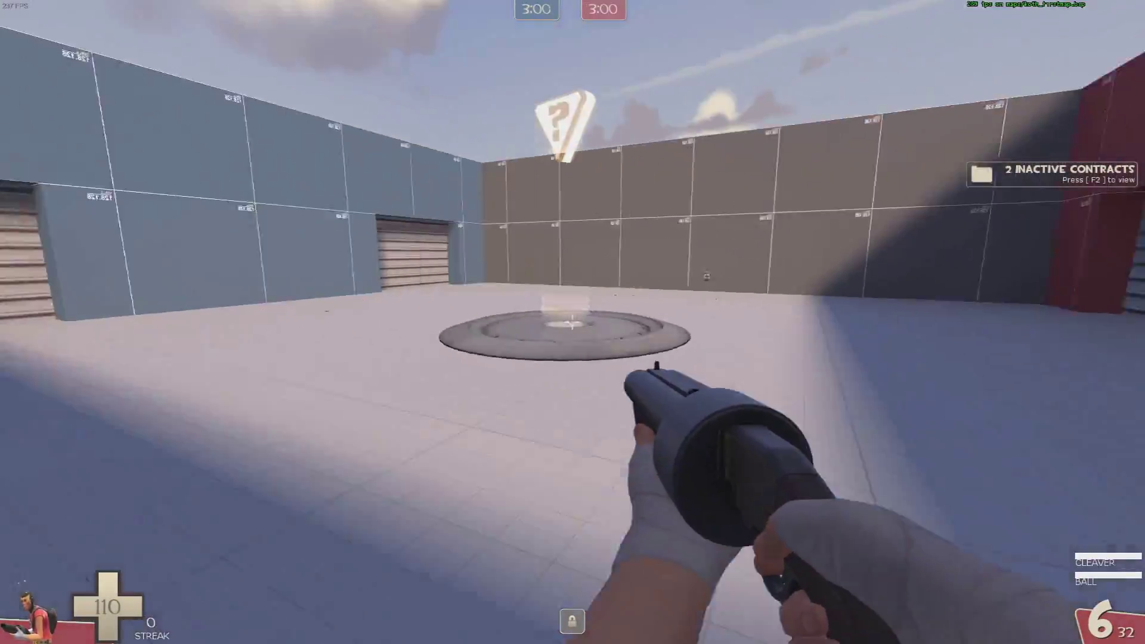
key("w")
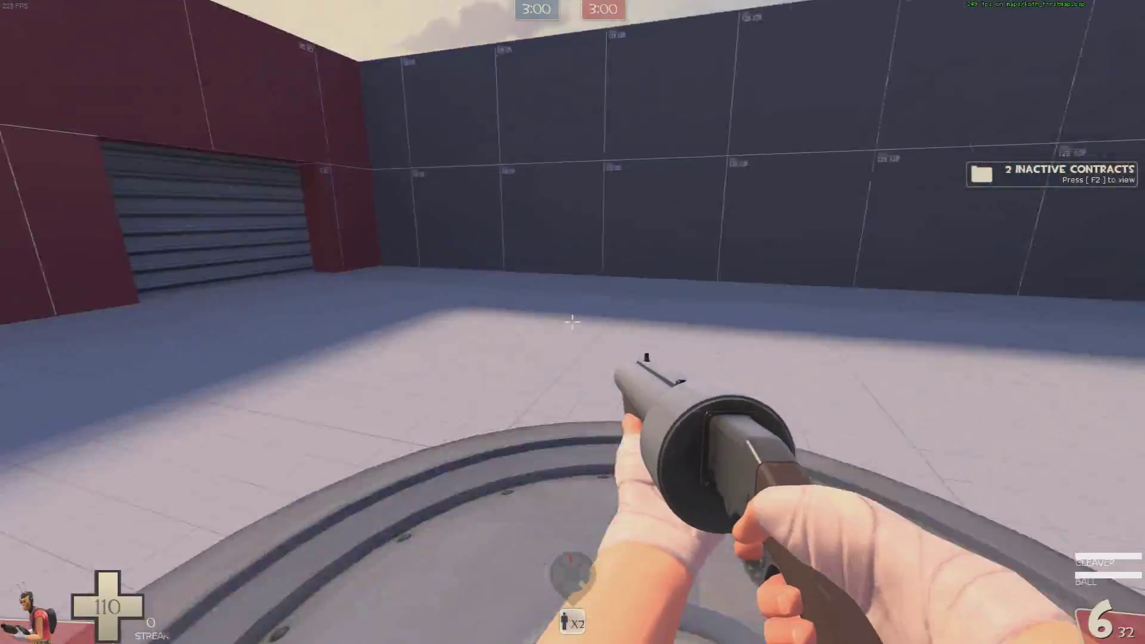
key("g")
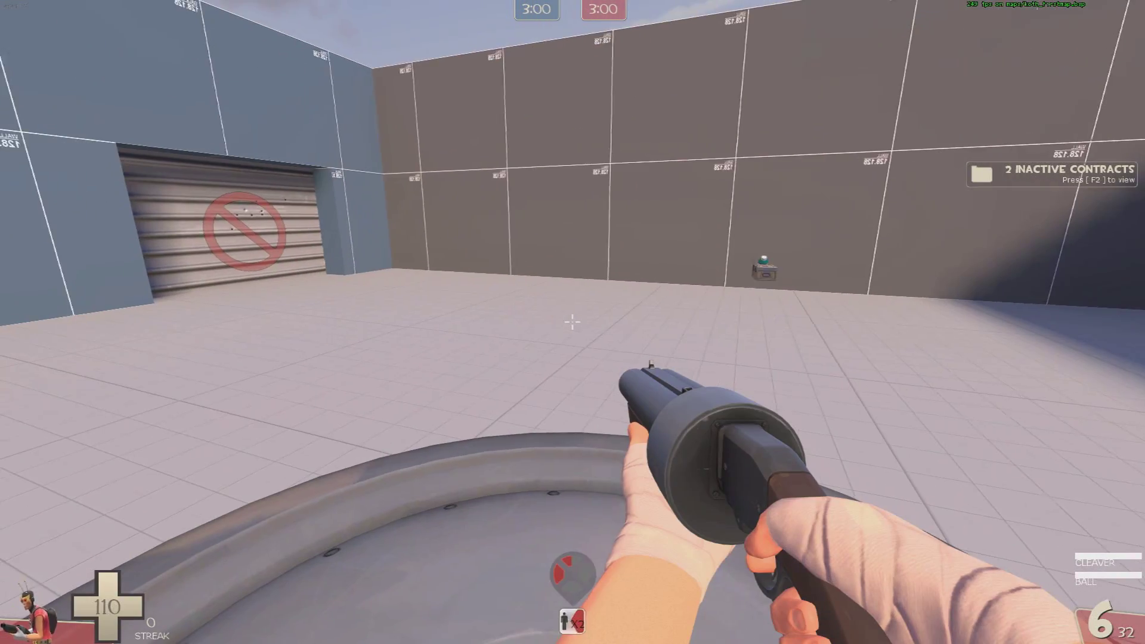
key("g")
key("g")
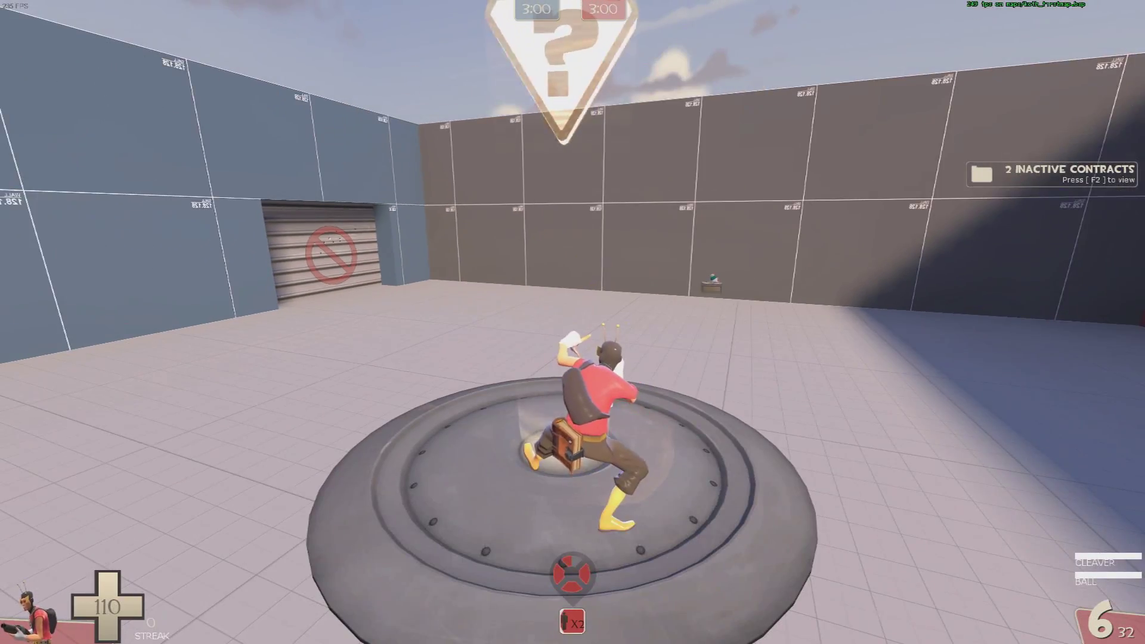
key("g")
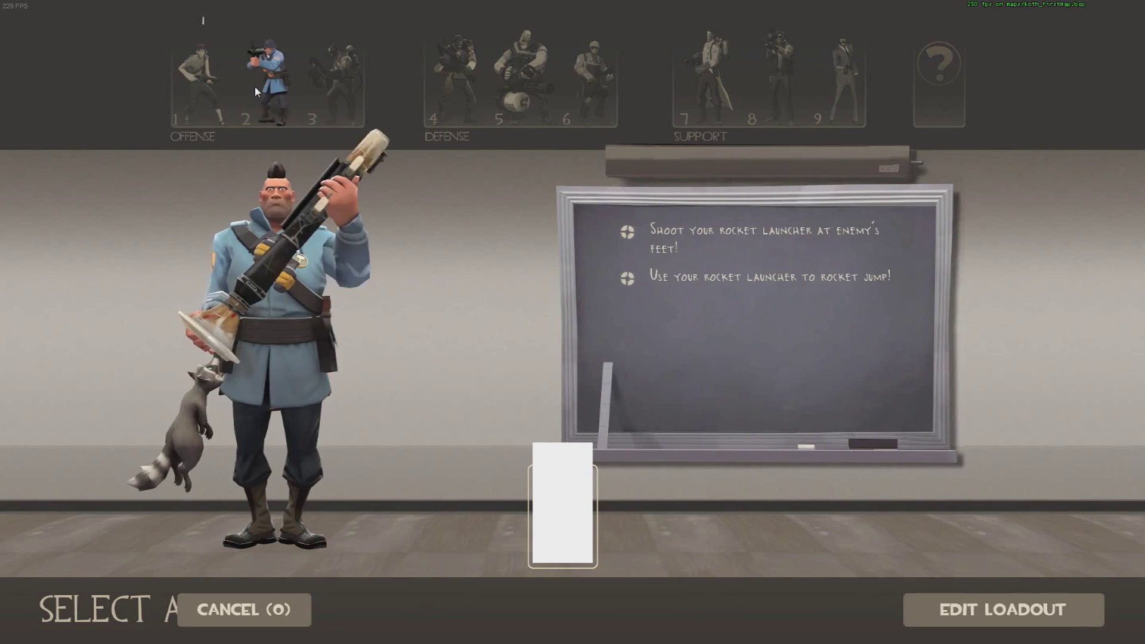
- Choose the Soldier class for the BLU team and leave the loadout screen
left_click(255, 86)
key("m")
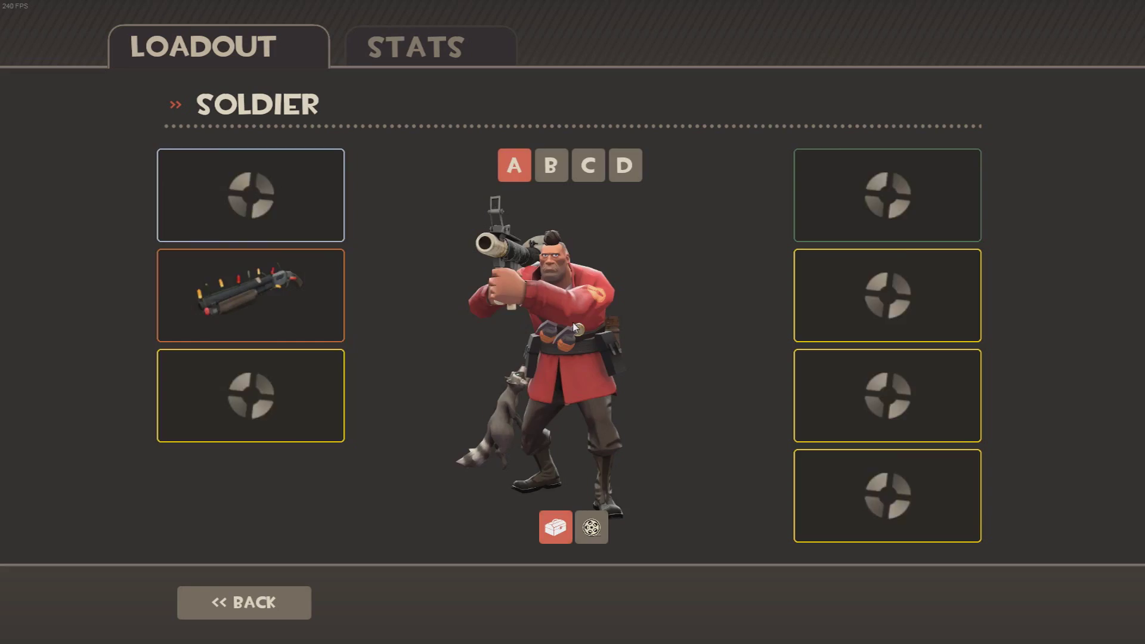
left_click(243, 603)
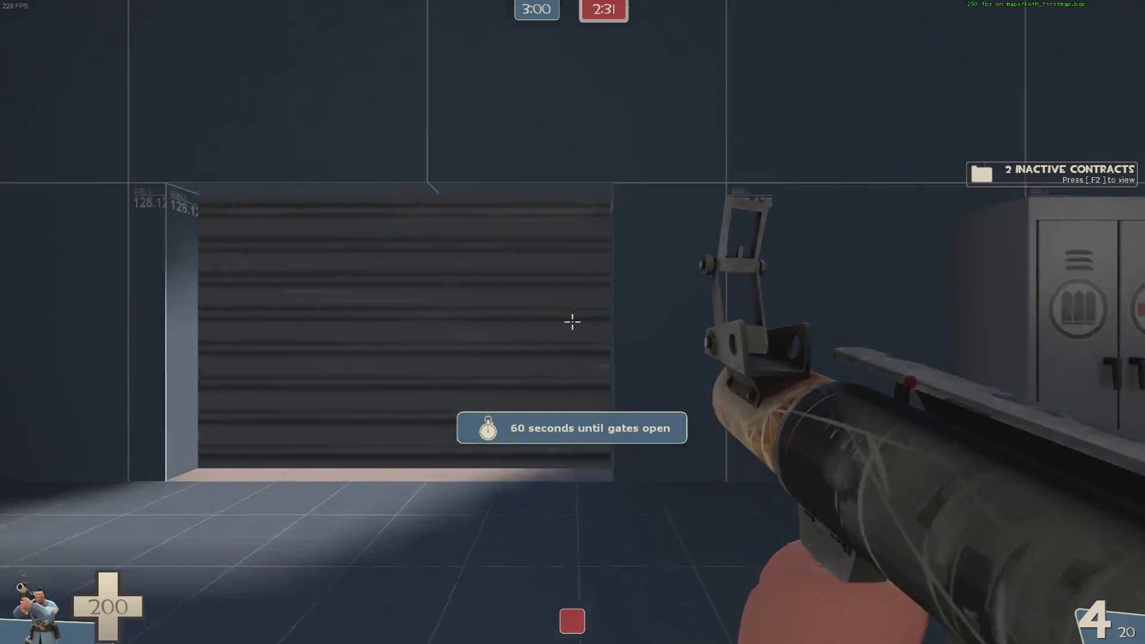
- Test the BLU capture by rocket jumping as Soldier, standing on the control point and taunting there
left_click(572, 322)
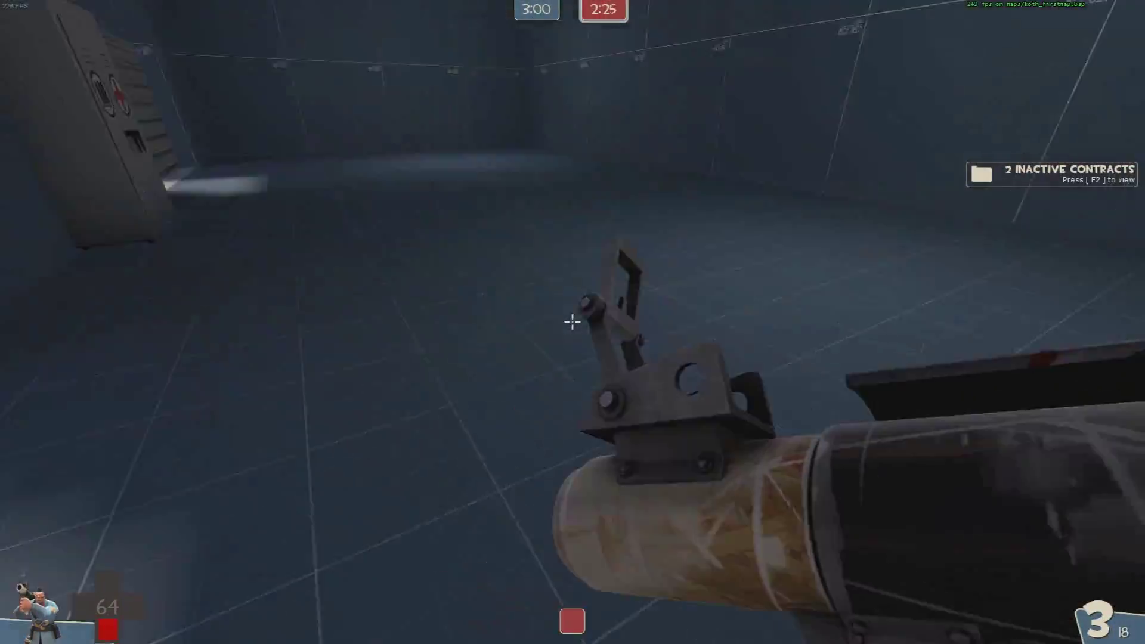
left_click(572, 322)
key("g")
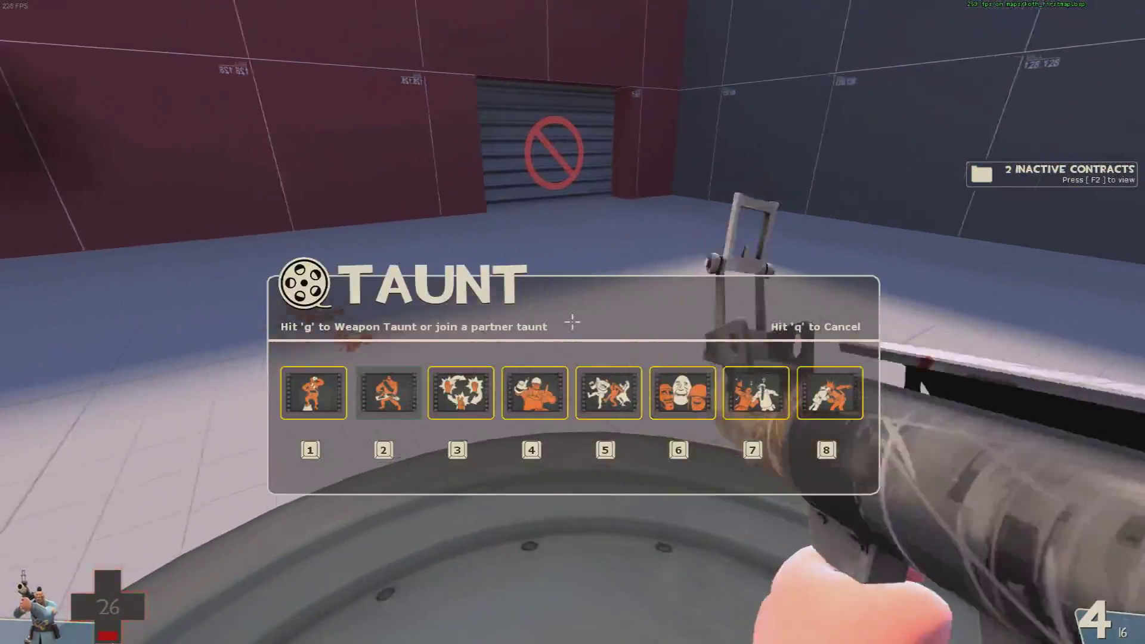
key("1")
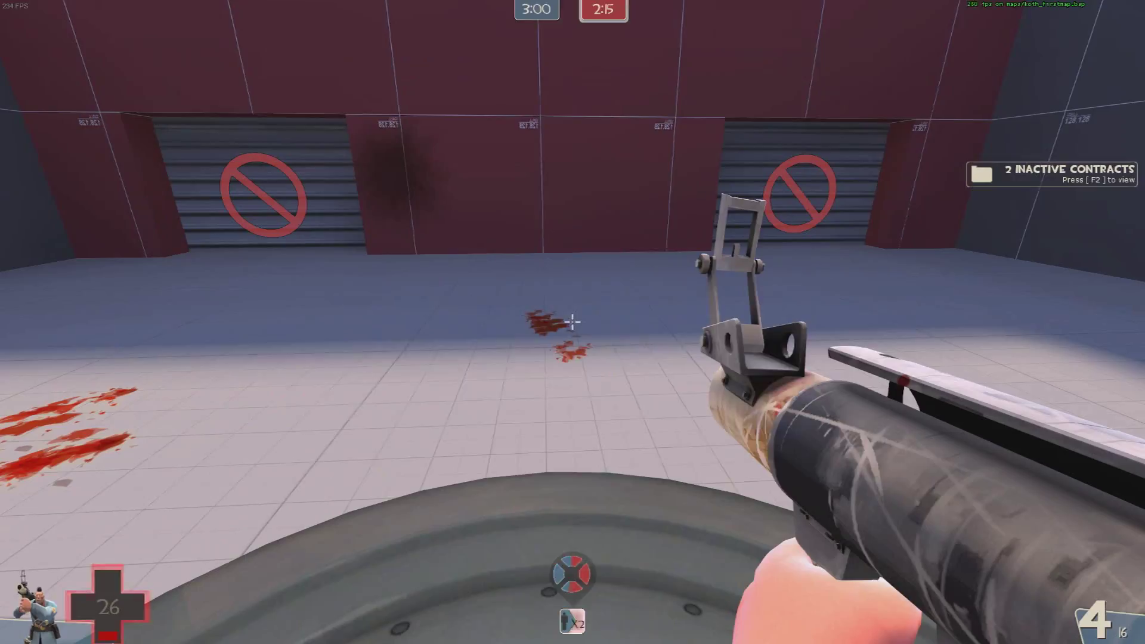
key("g")
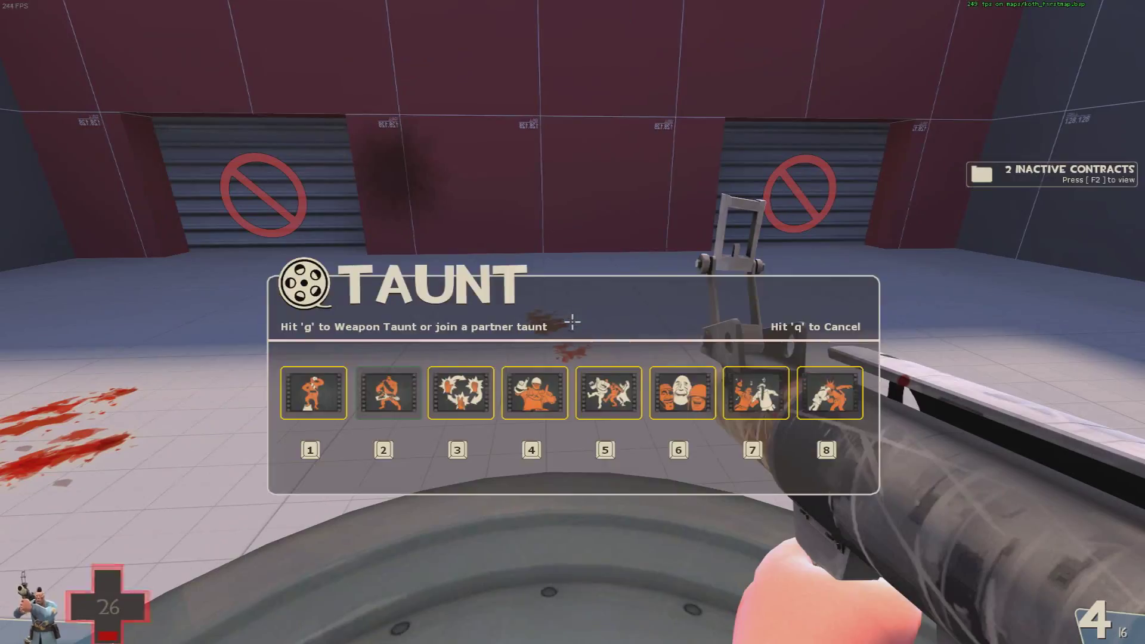
key("8")
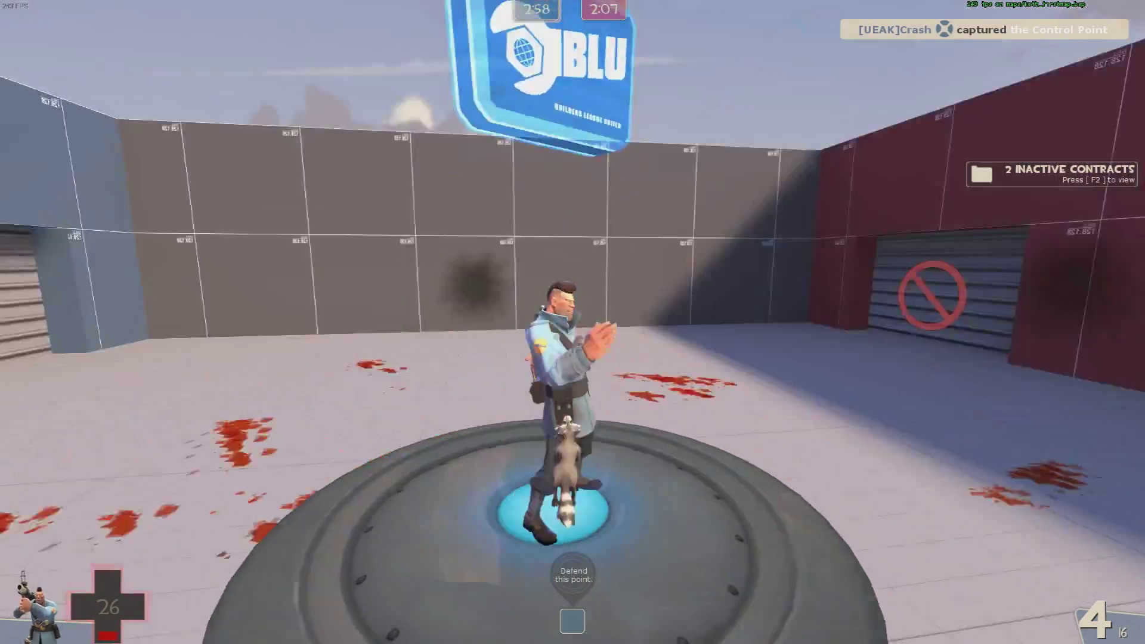
key("g")
key("1")
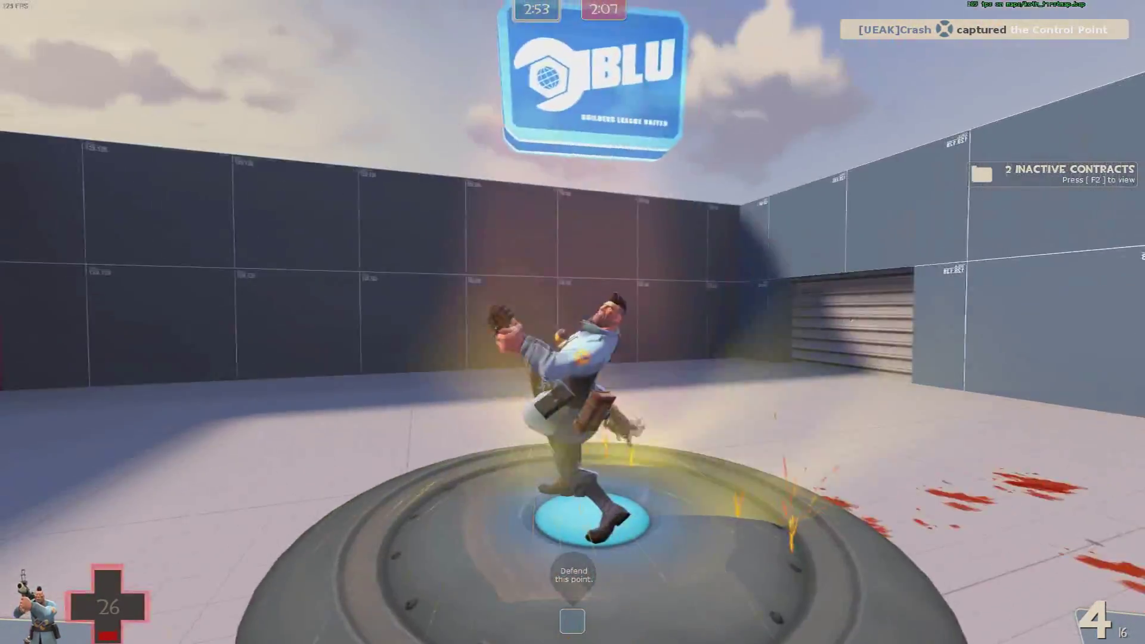